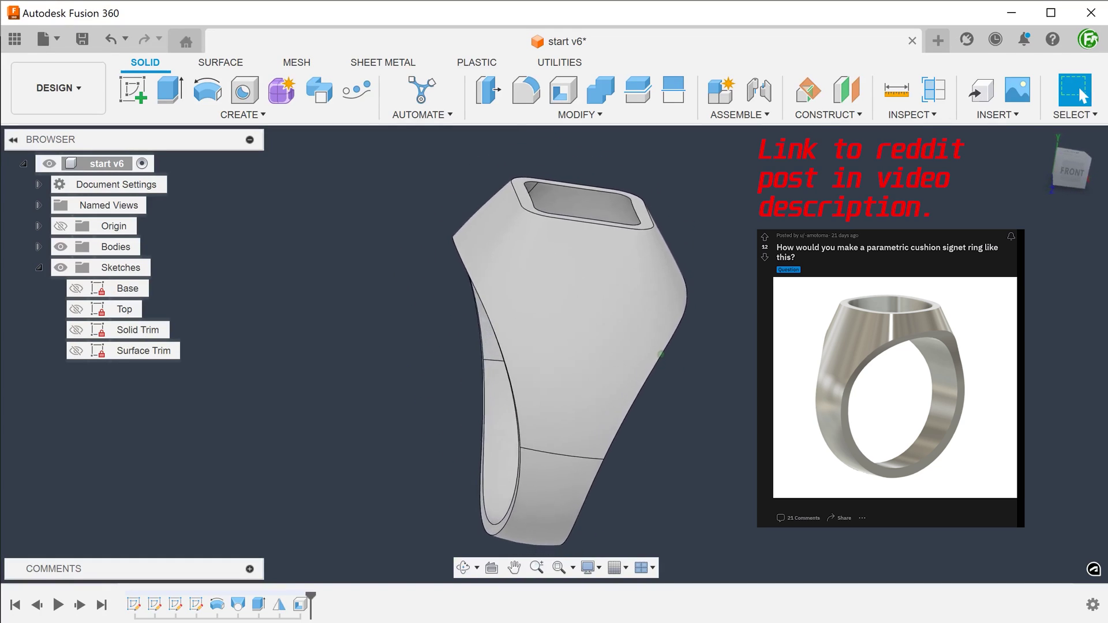
Step: Examine the finished signet ring from several sides, including the curved cut faces on both flanks
shift+middle_drag(526, 367, 580, 367)
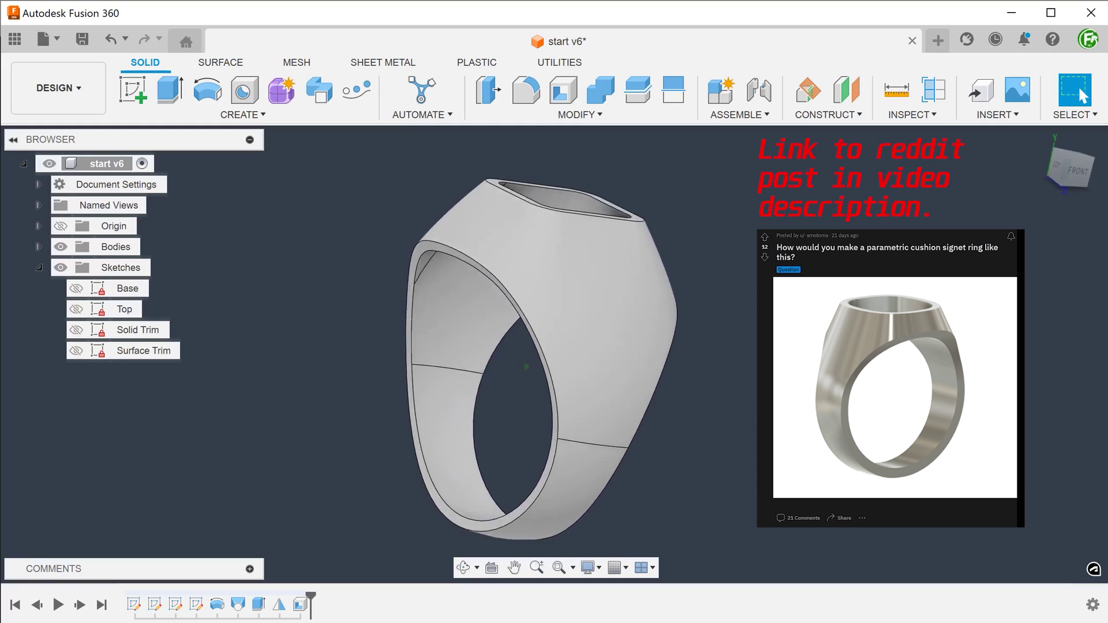
shift+middle_drag(853, 242, 855, 262)
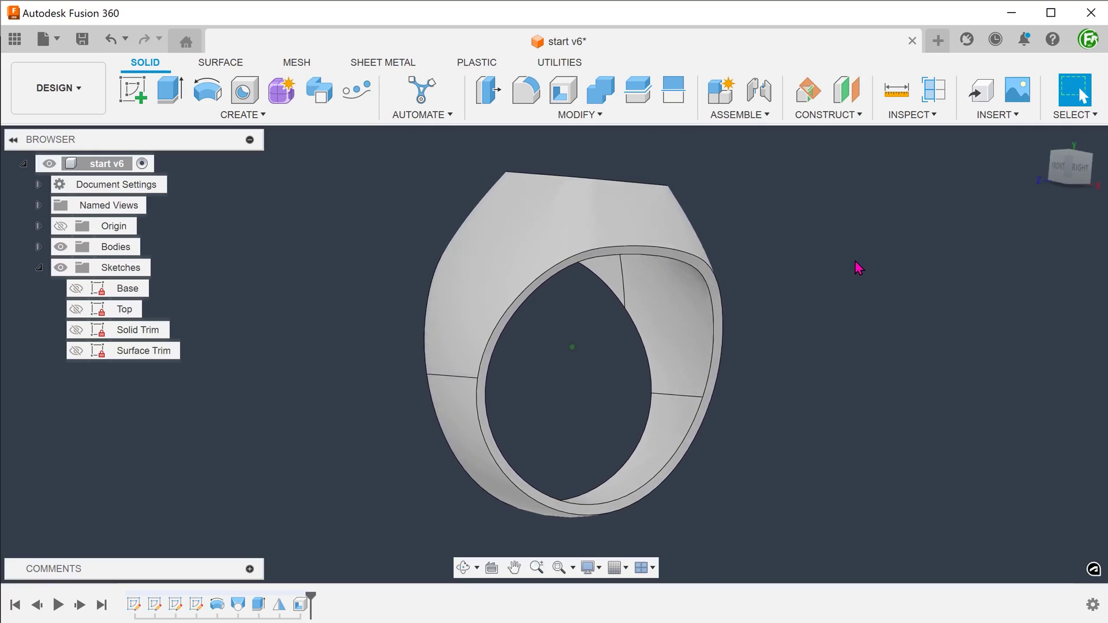
click(722, 299)
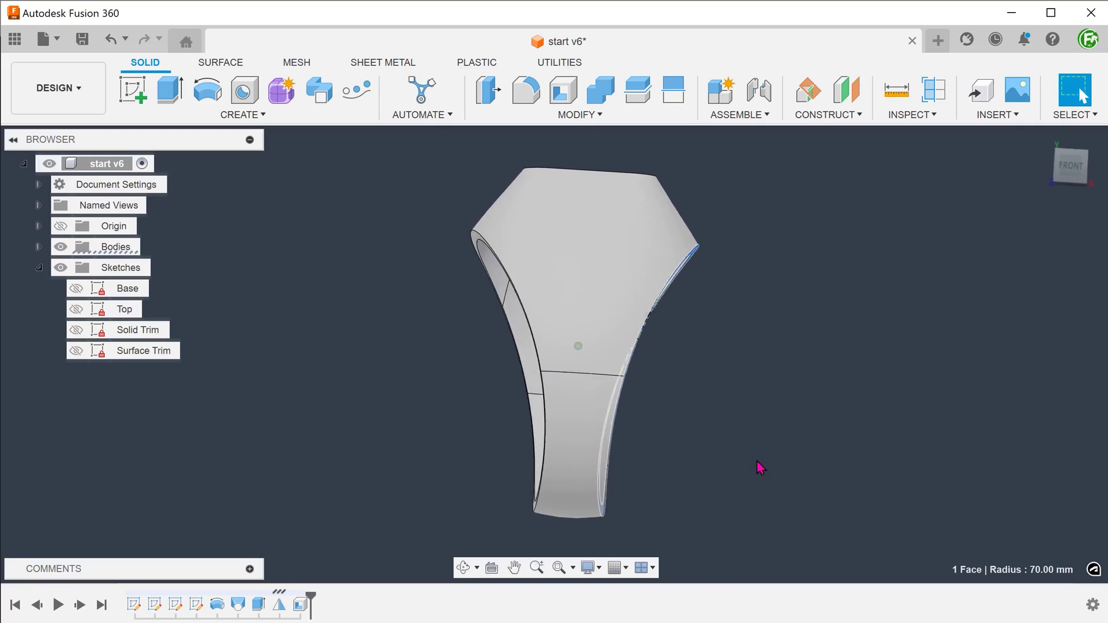
shift+middle_drag(468, 260, 340, 294)
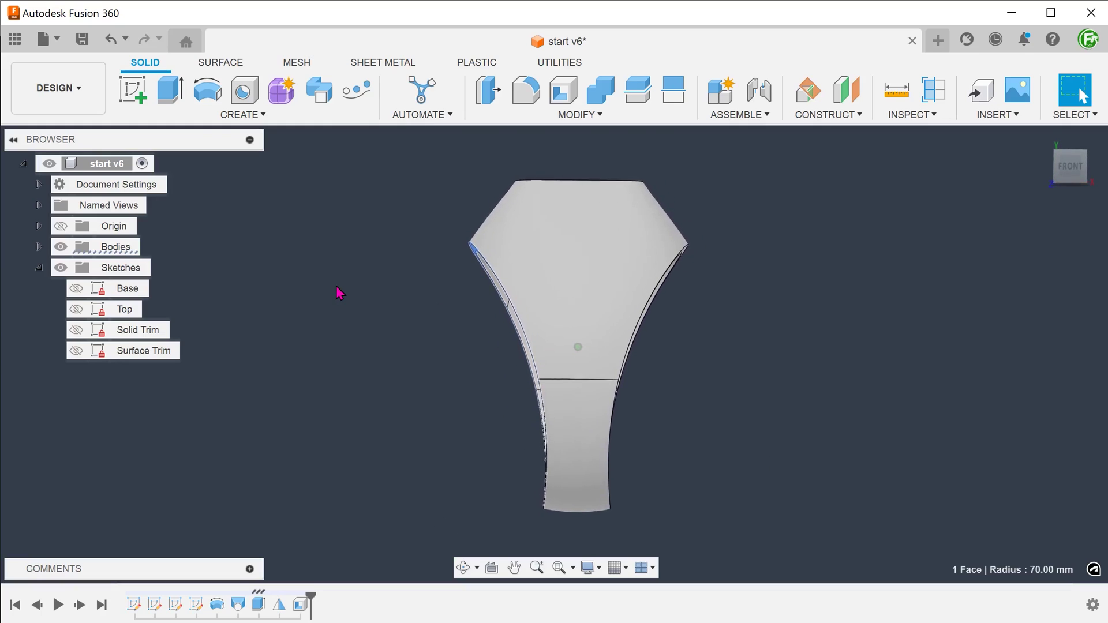
Step: Roll the design history back to just after the loft and examine the lofted upper part and rounded base
drag(315, 593, 249, 595)
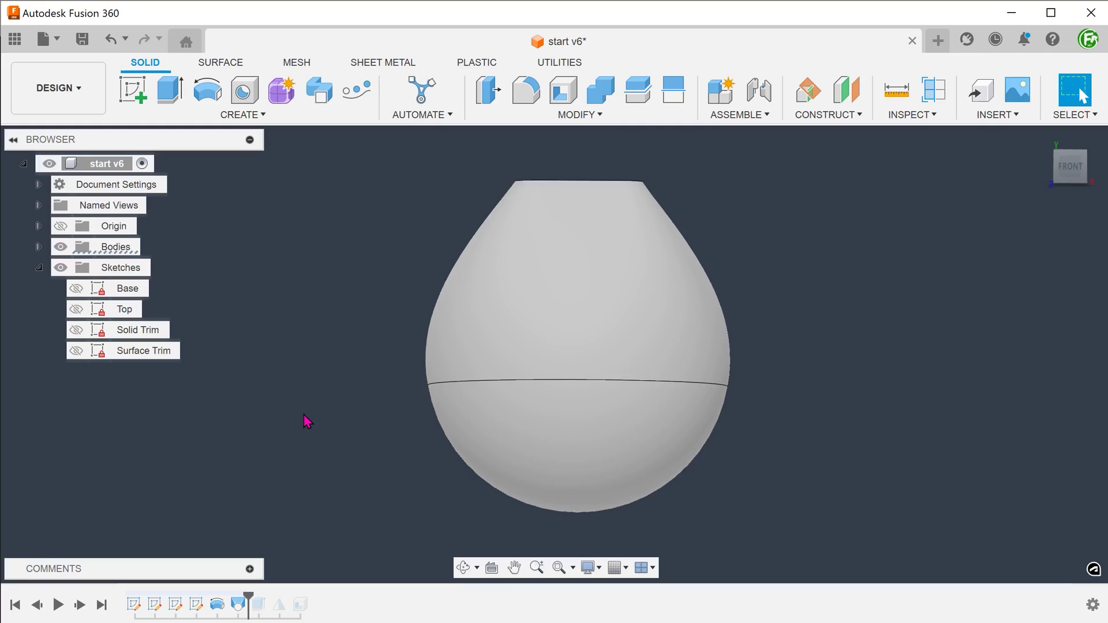
shift+middle_drag(306, 421, 380, 361)
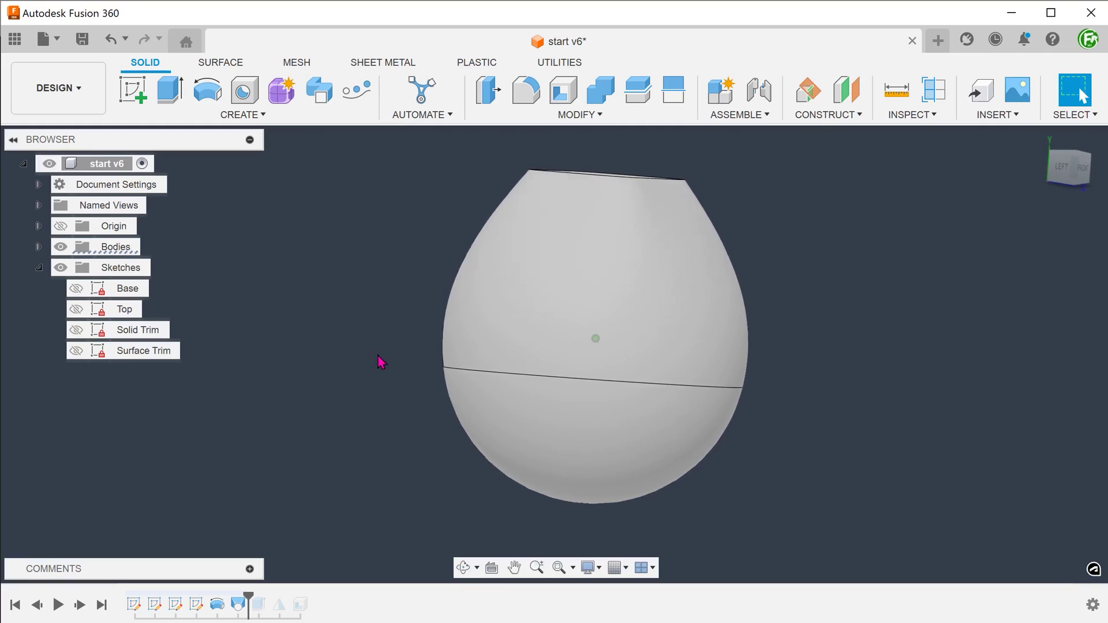
click(476, 303)
click(475, 427)
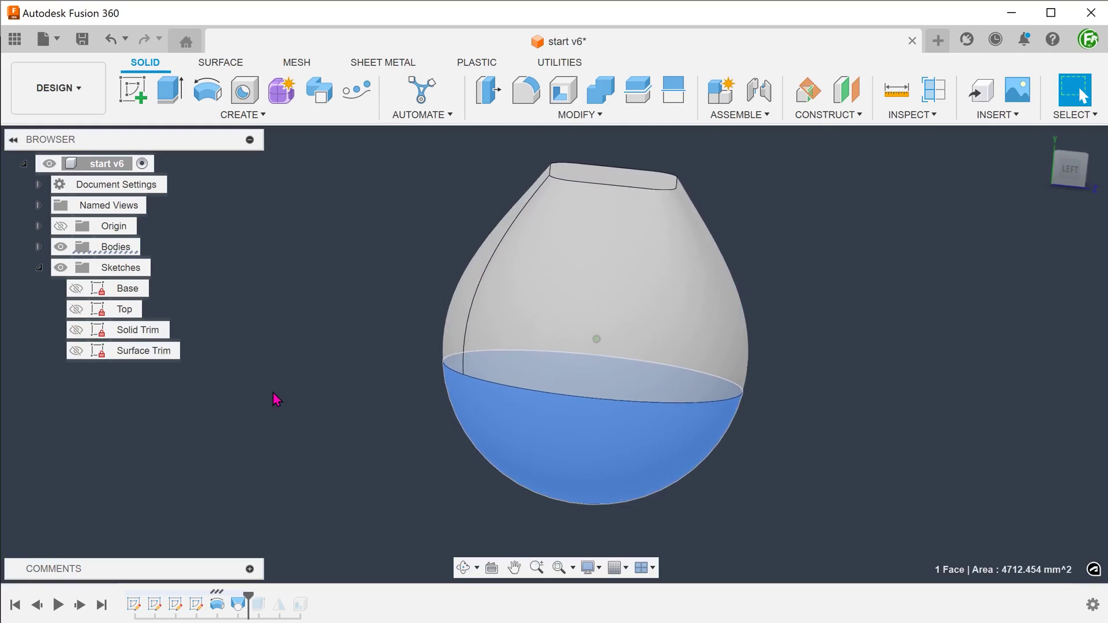
click(274, 393)
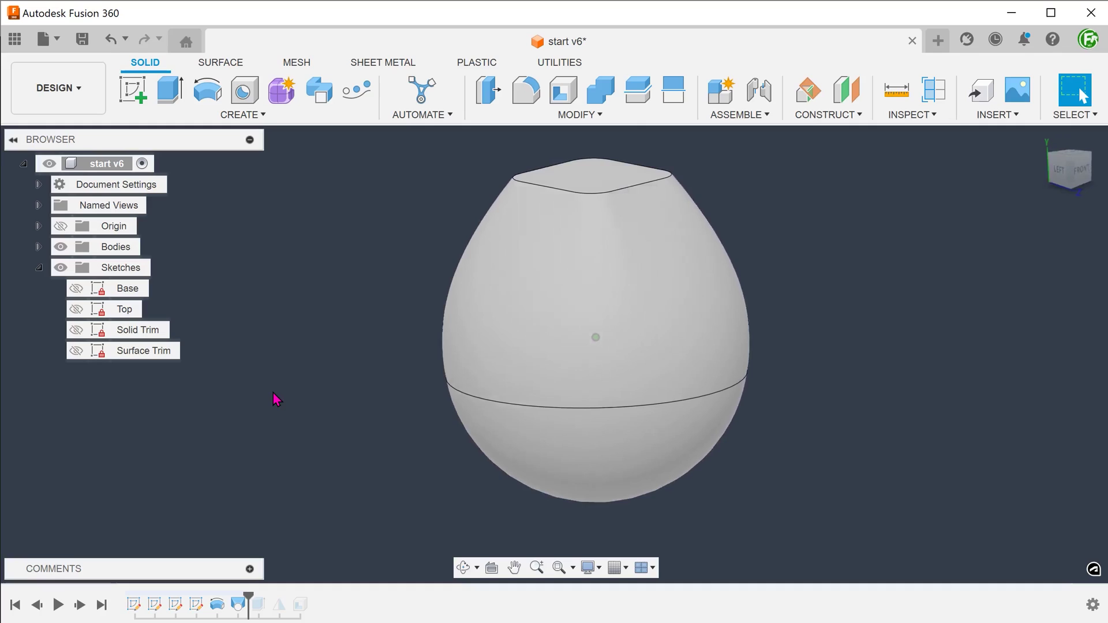
shift+middle_drag(276, 399, 276, 397)
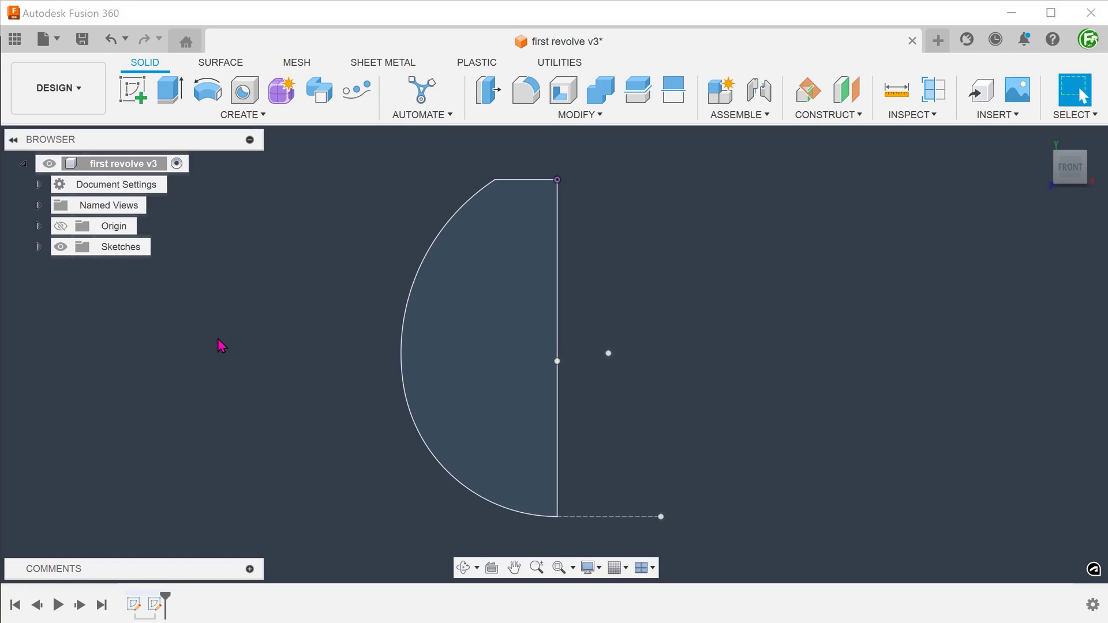
Step: In the first revolve design, revolve the half profile 360° around its vertical line as a new body and inspect the top face
click(404, 334)
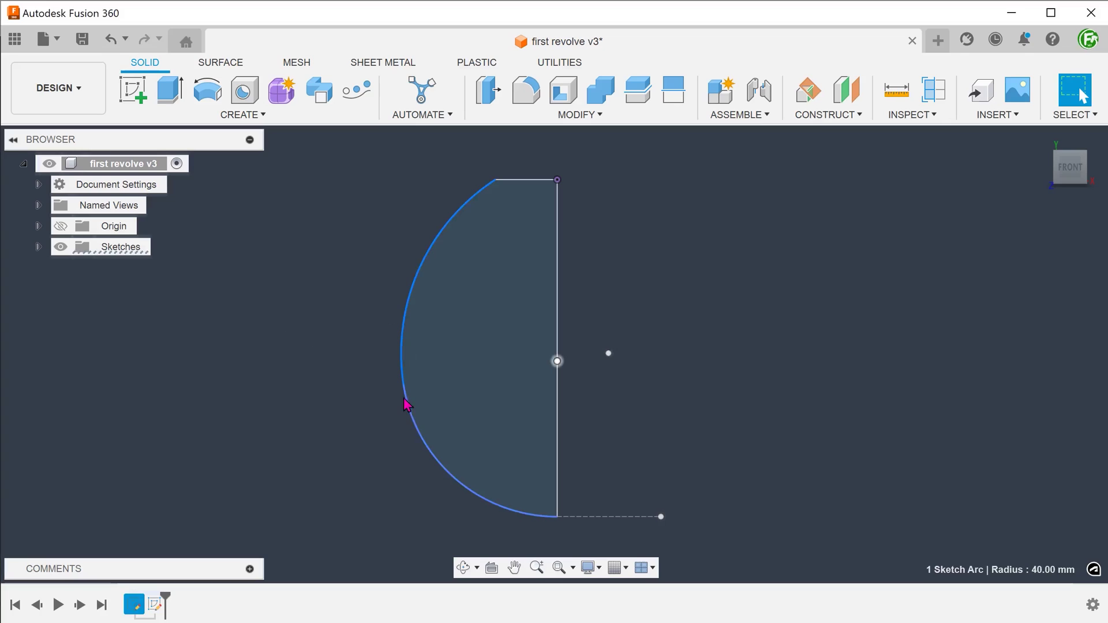
click(416, 428)
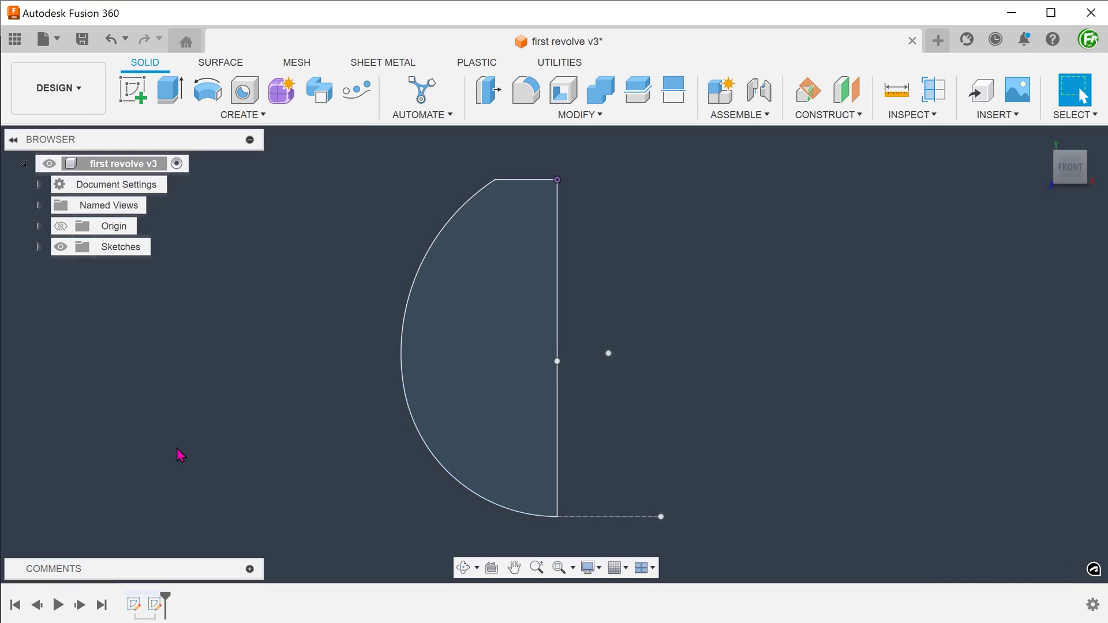
mouse_move(224, 321)
shift+middle_down()
mouse_move(262, 307)
mouse_move(273, 267)
shift+middle_up()
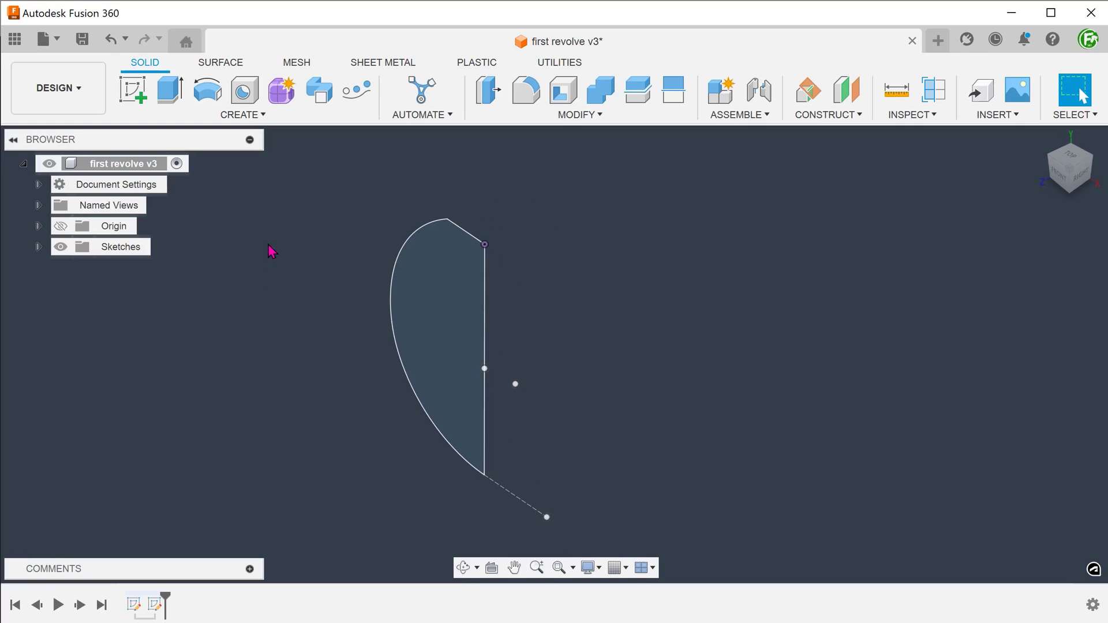
click(208, 90)
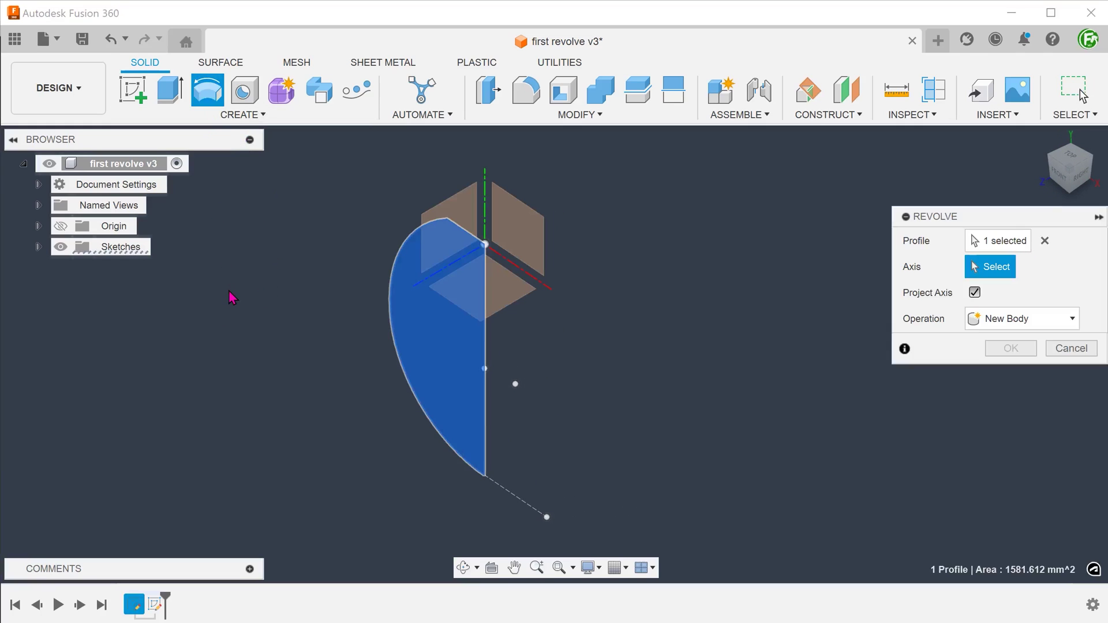
click(485, 453)
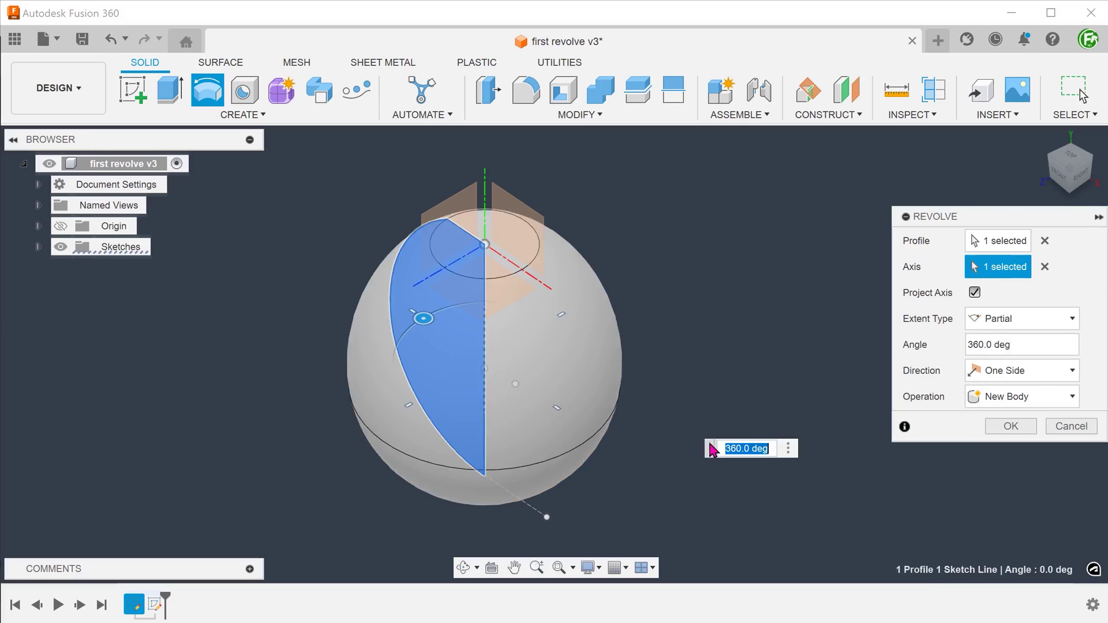
click(1010, 428)
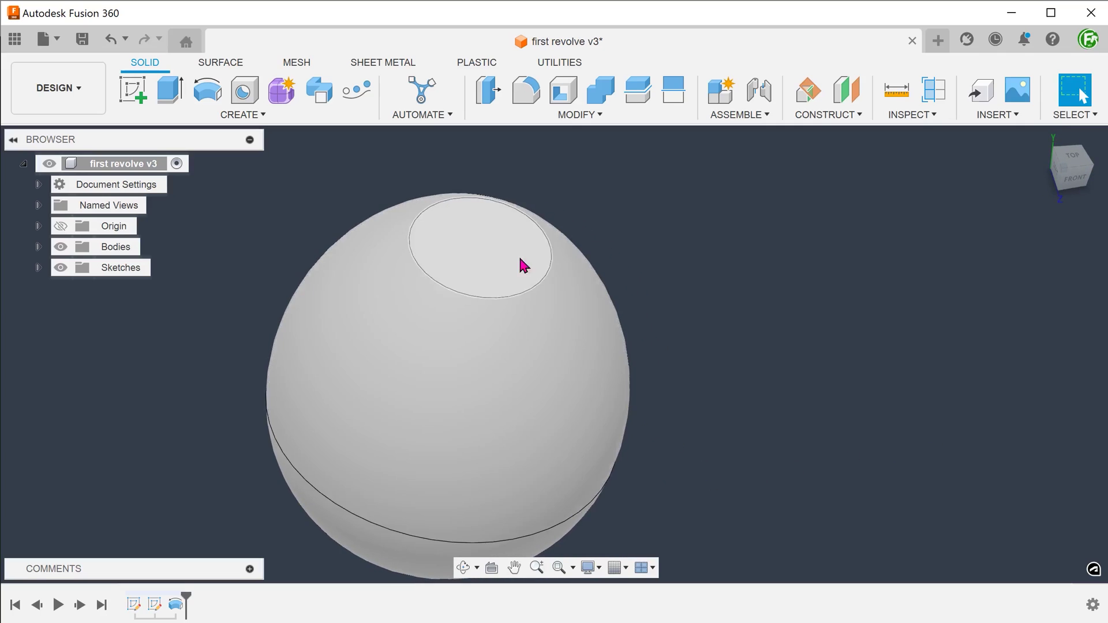
click(495, 249)
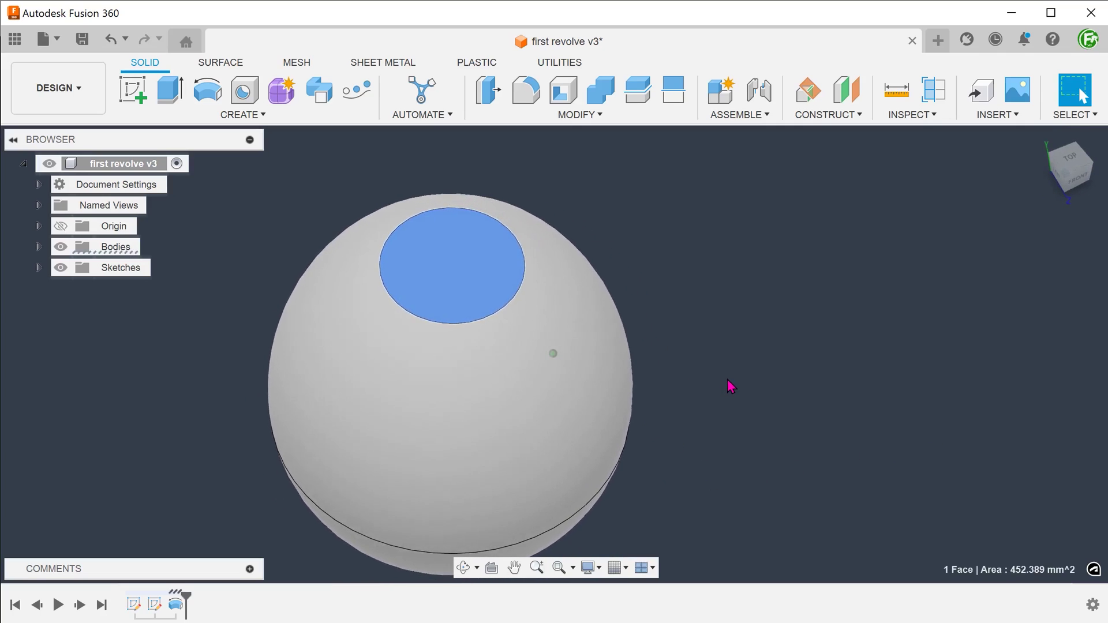
shift+middle_drag(730, 387, 730, 386)
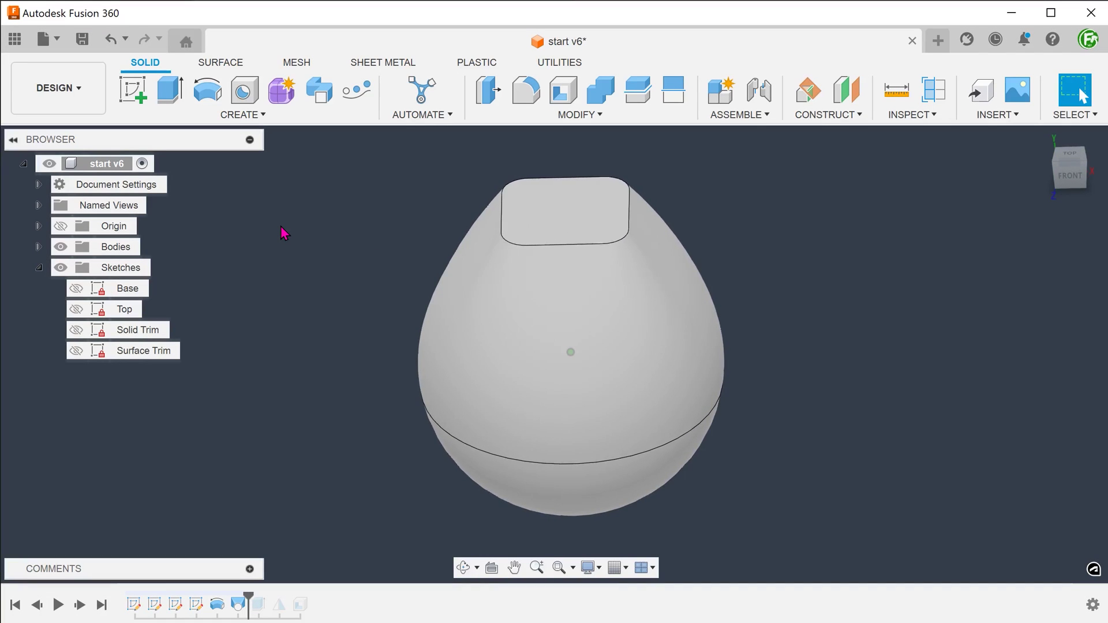
Step: In the start v6 design, examine the rounded-square top face, the lofted side face and the revolved base
click(543, 249)
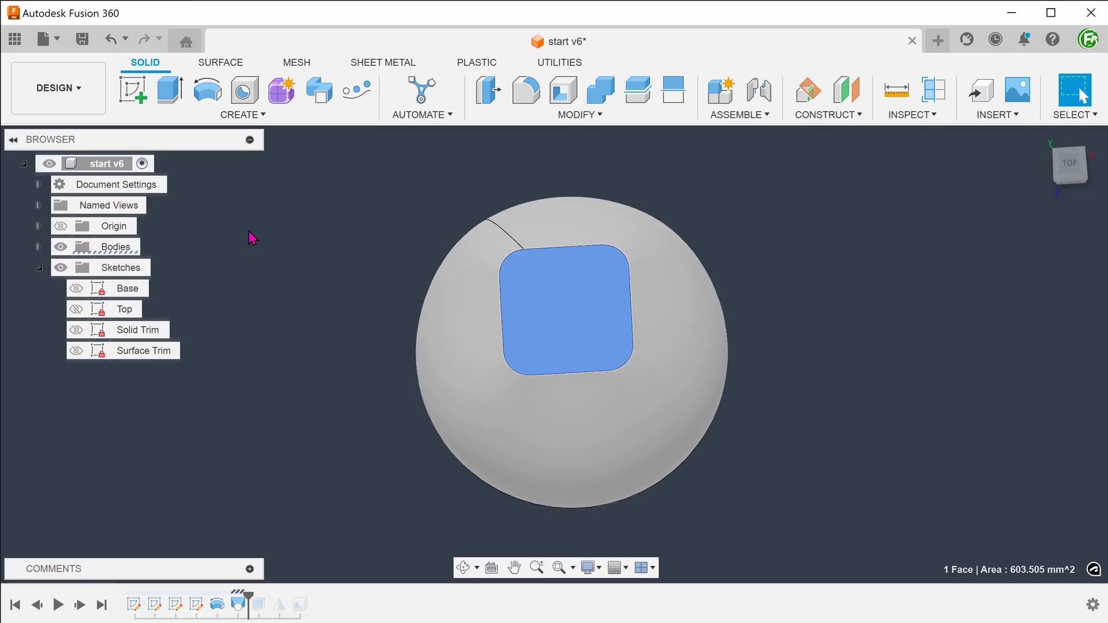
click(253, 238)
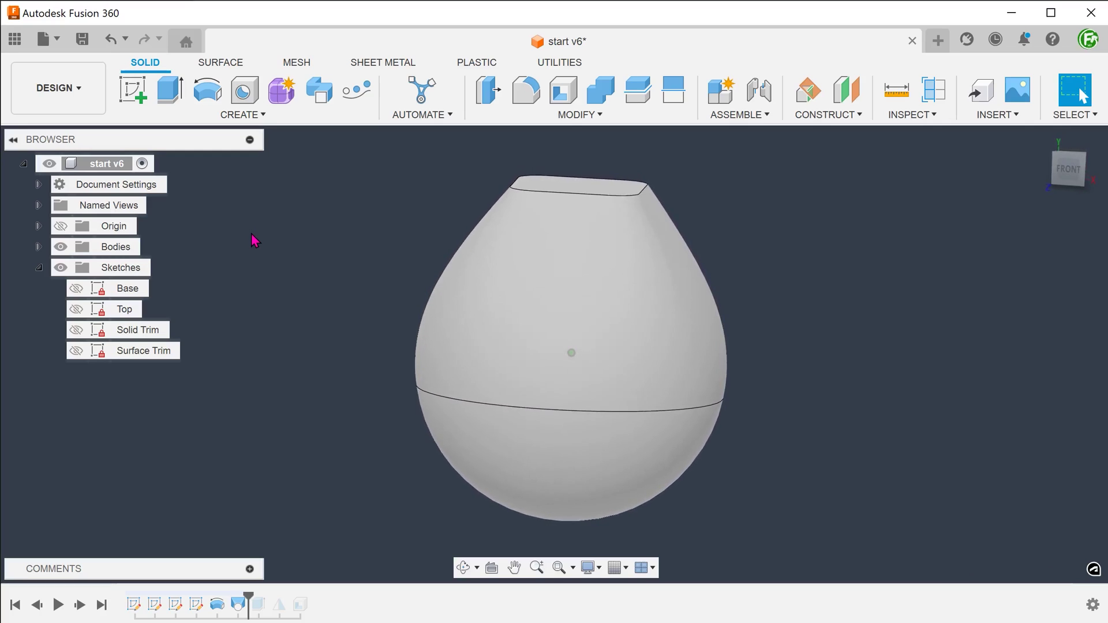
click(433, 302)
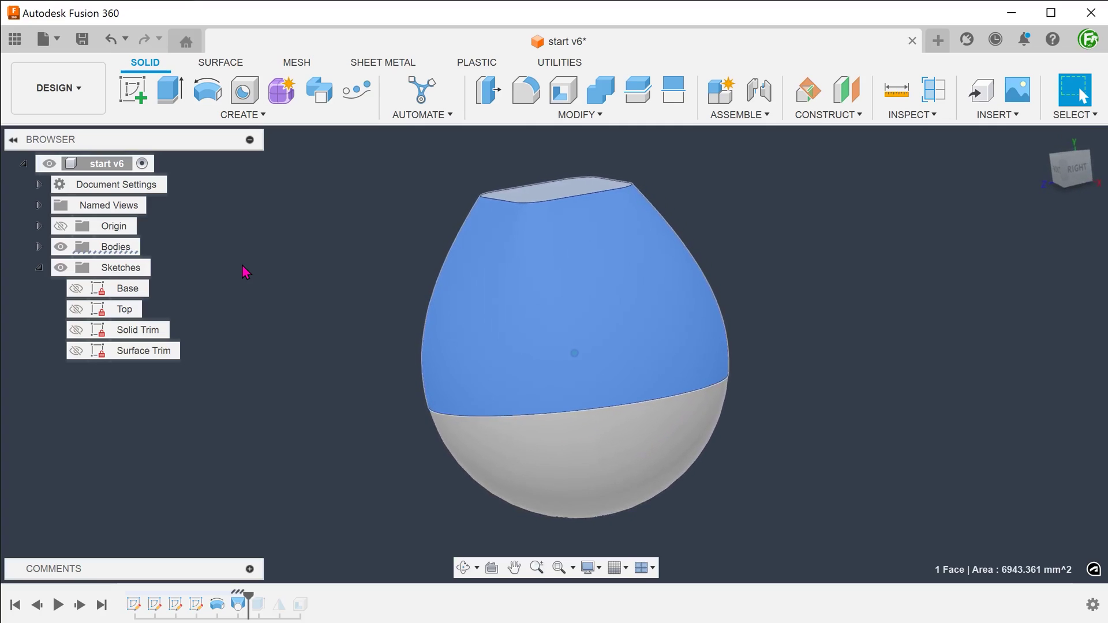
key(Escape)
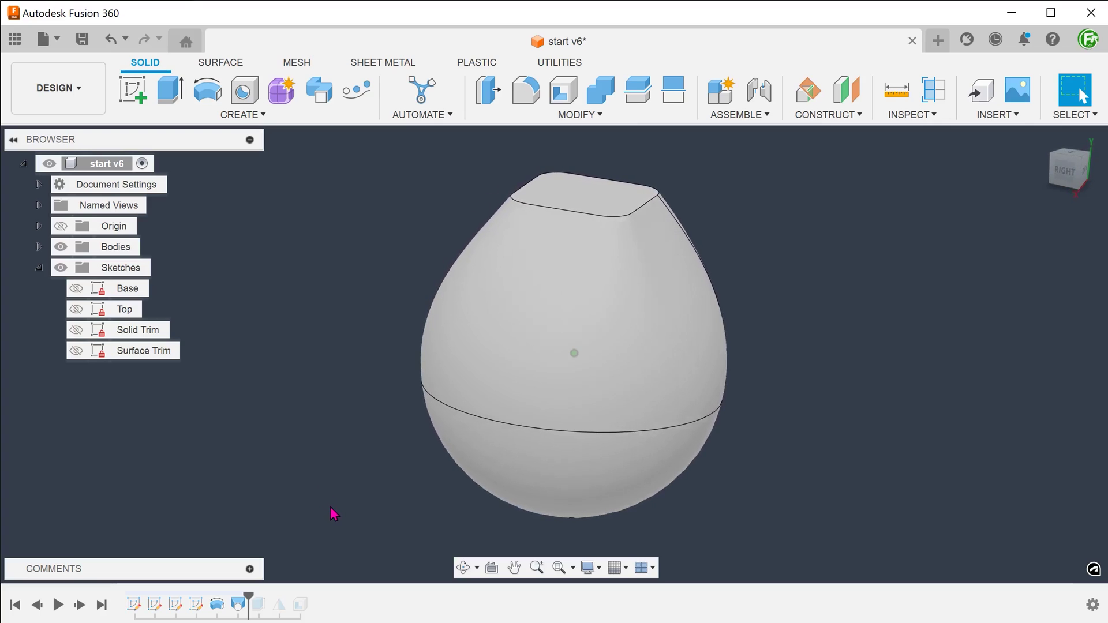
click(542, 477)
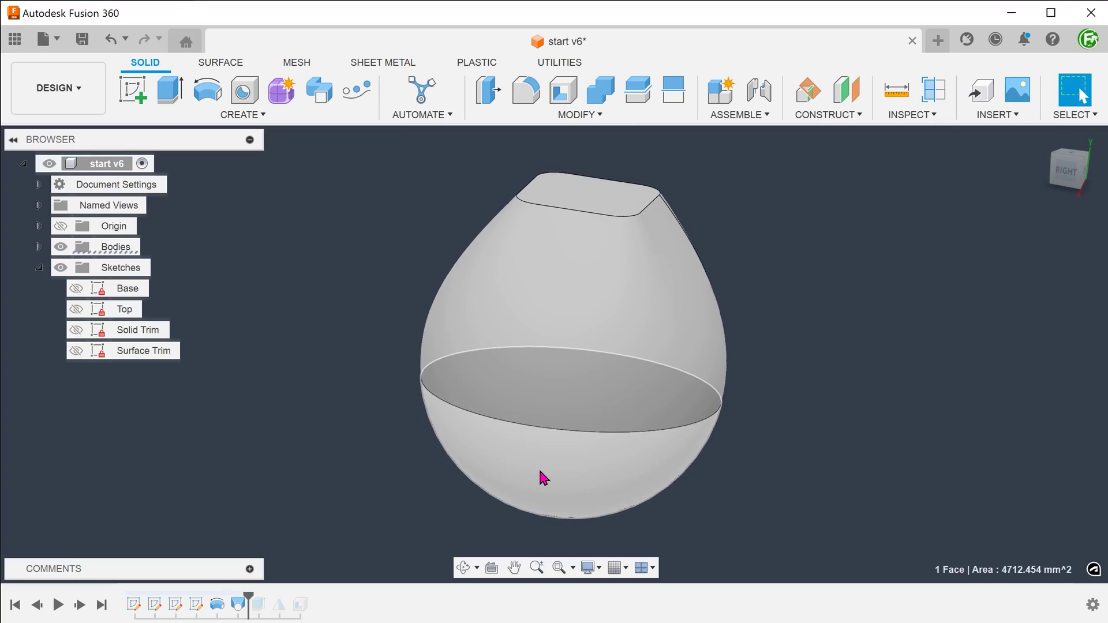
click(225, 450)
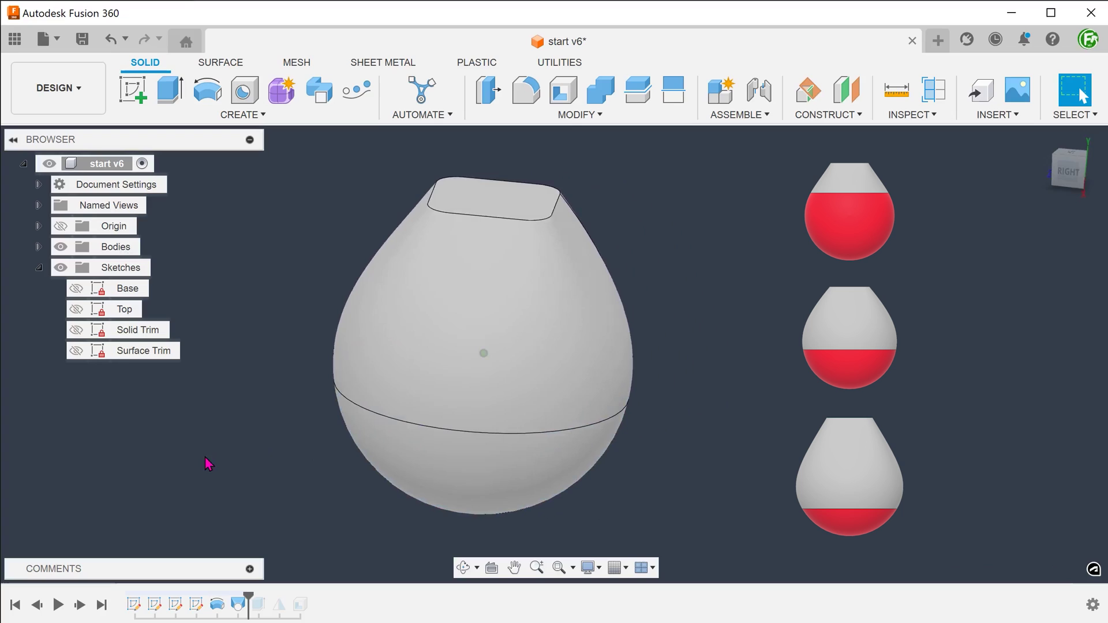
click(403, 455)
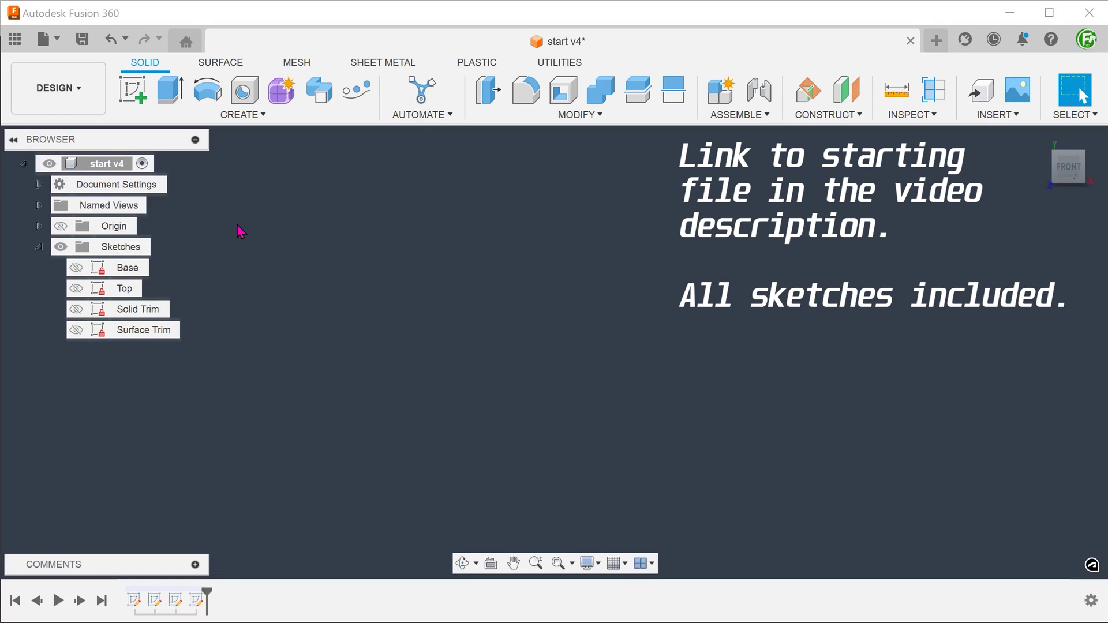
Step: In the start v4 design, show the Base sketch and check its closed profile
click(78, 267)
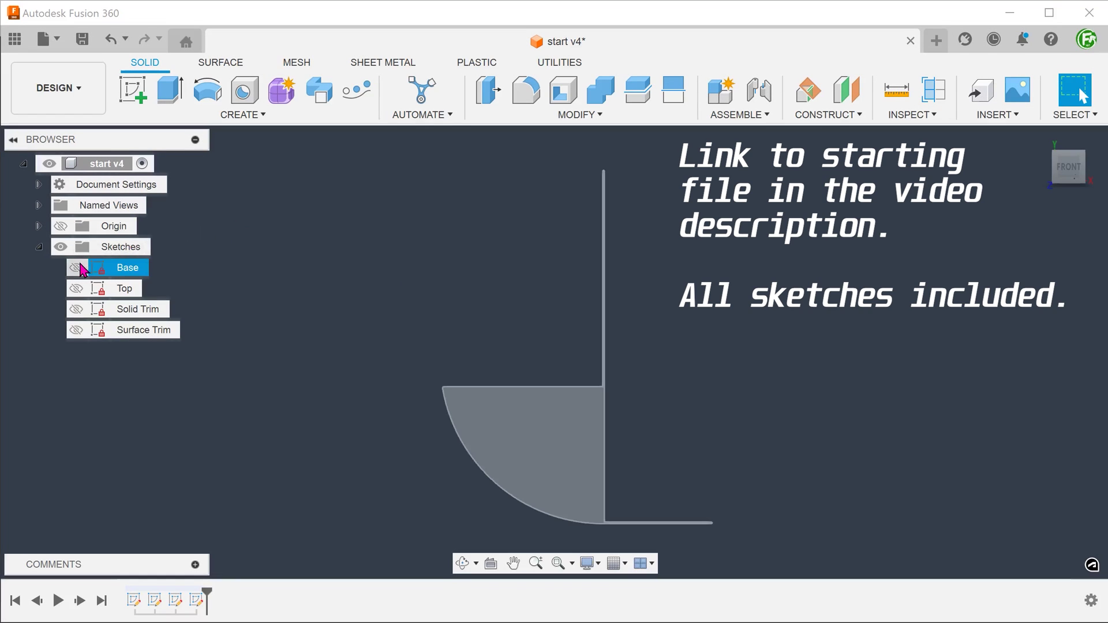
click(77, 269)
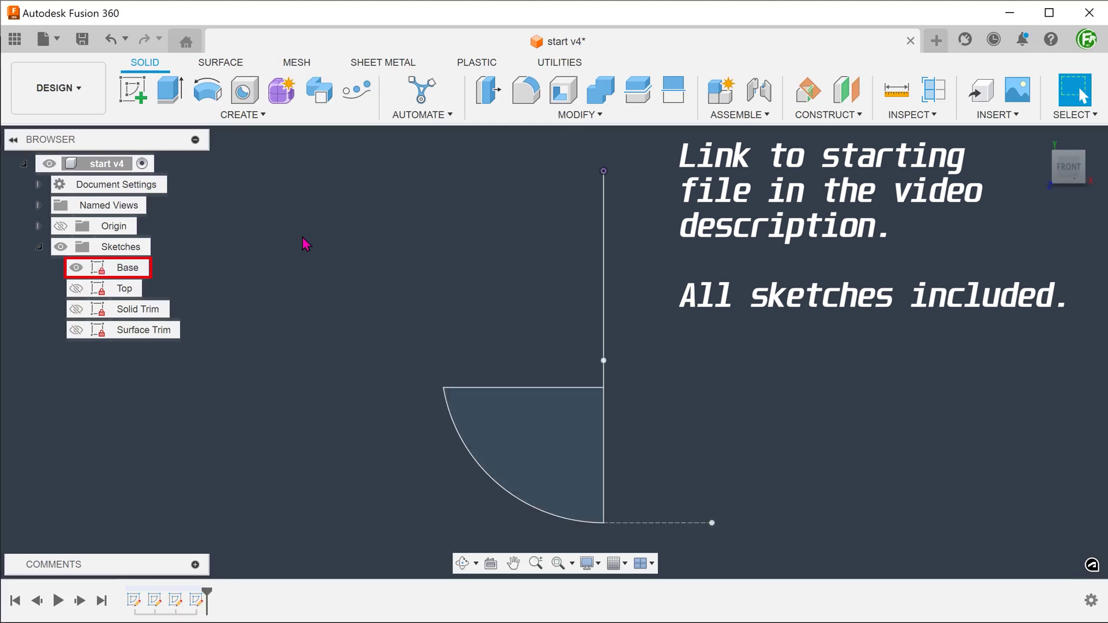
click(517, 433)
key(Escape)
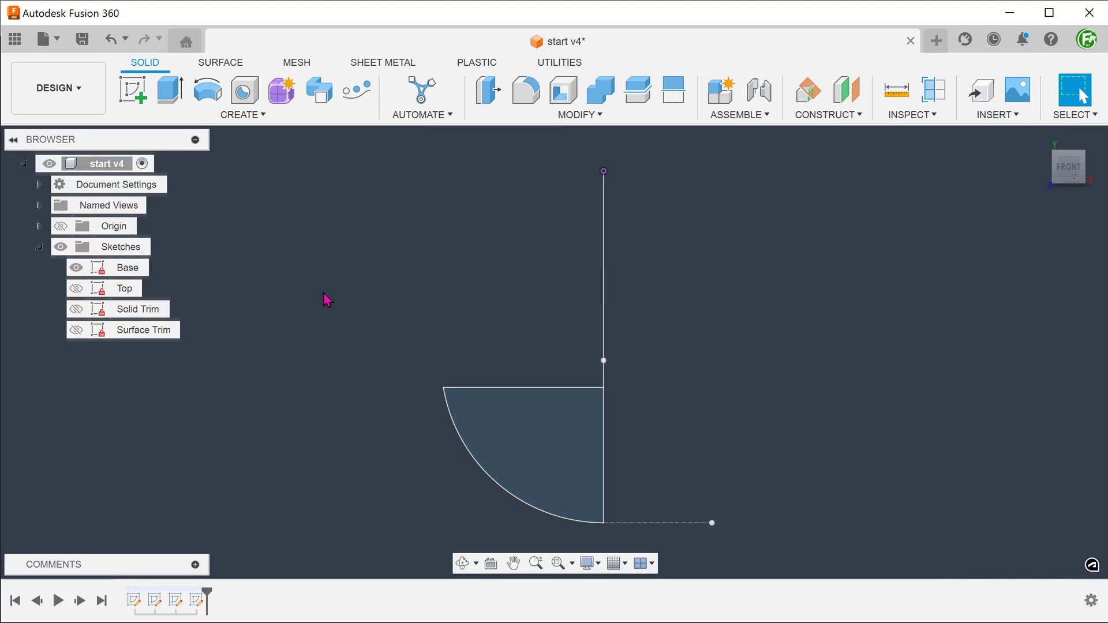
Step: Revolve the Base sketch profile 360° around the Y axis as a new body
mouse_move(327, 300)
shift+middle_down()
mouse_move(343, 294)
mouse_move(338, 280)
shift+middle_up()
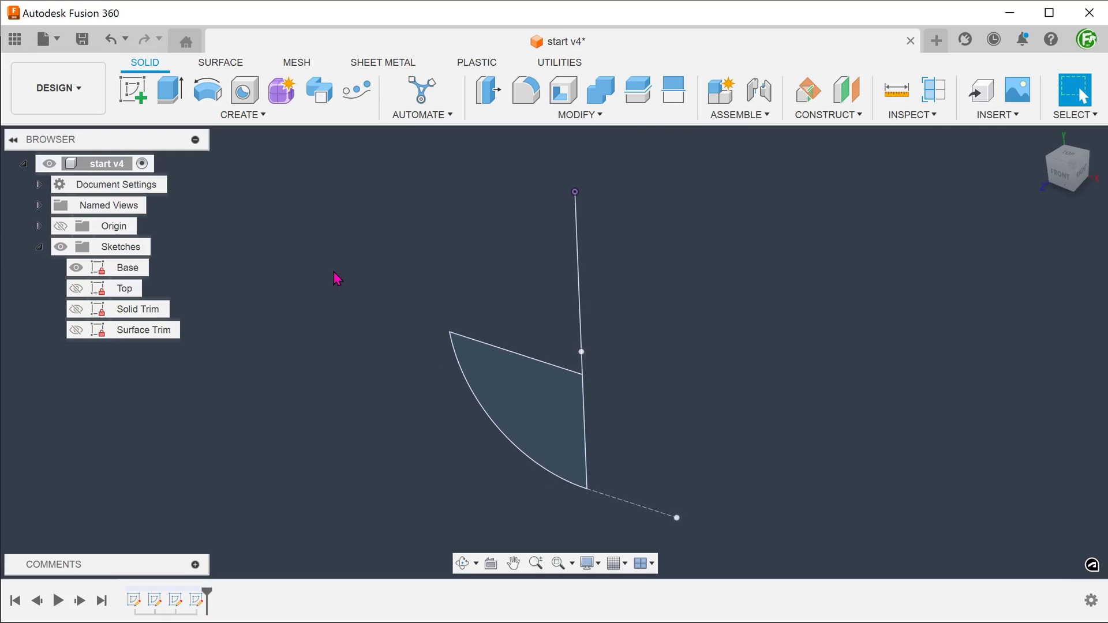
click(247, 115)
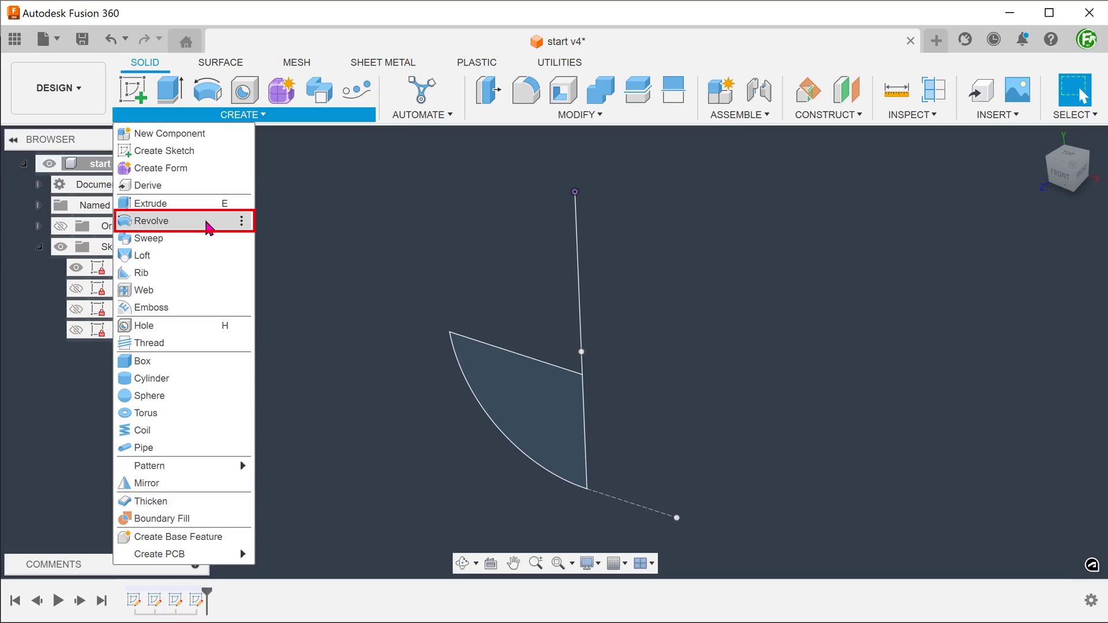
click(206, 221)
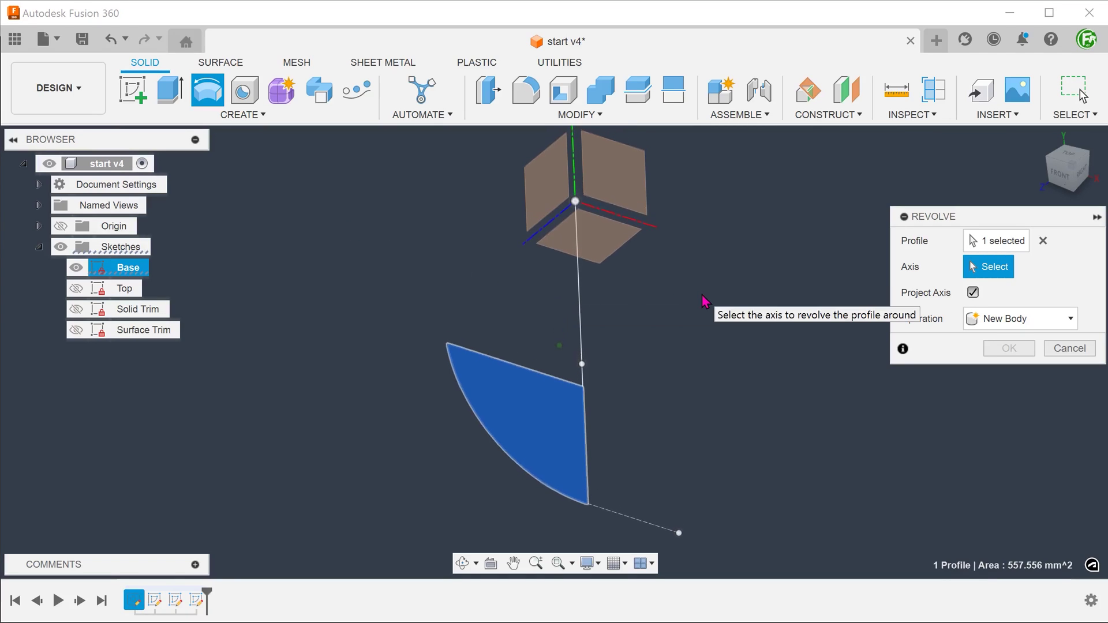
click(584, 179)
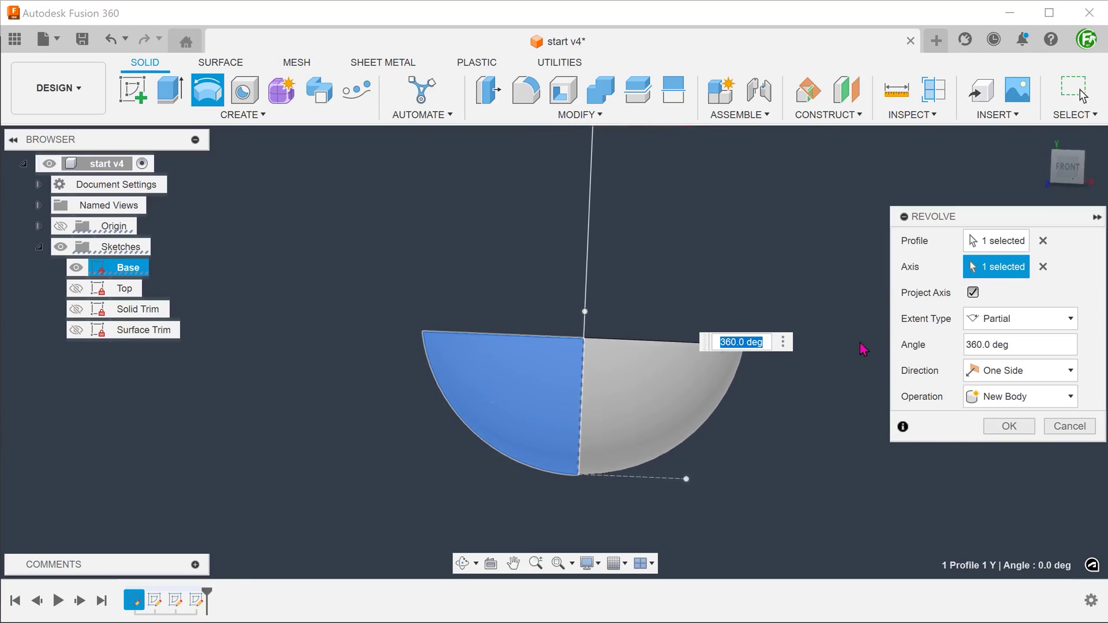
click(991, 430)
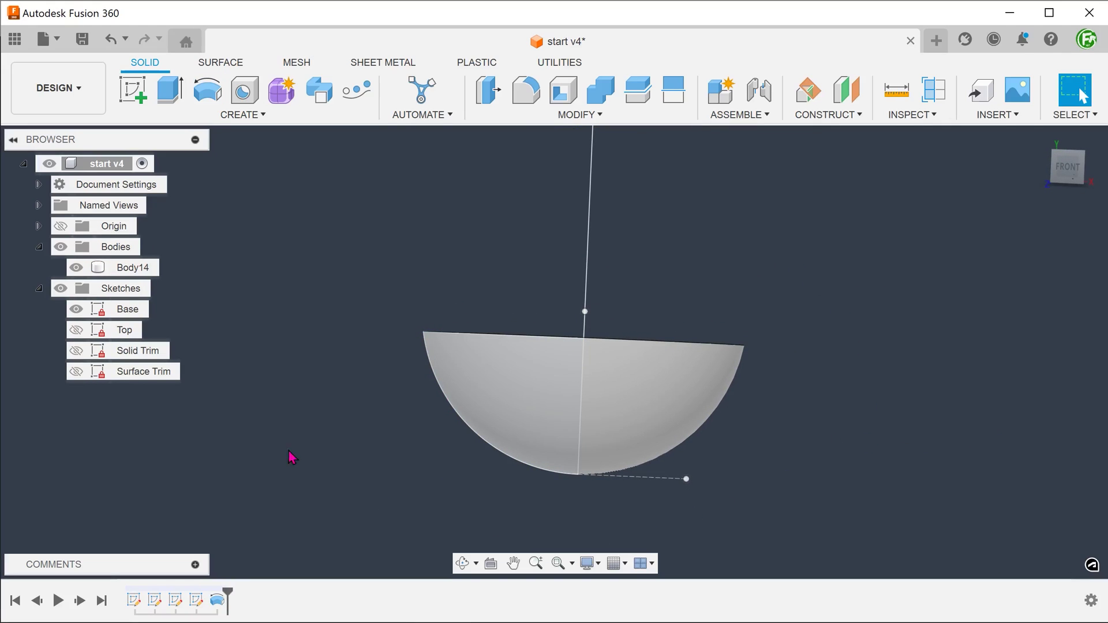
Step: Replace the visible Base sketch with the Top sketch and select its rounded-square profile
click(76, 309)
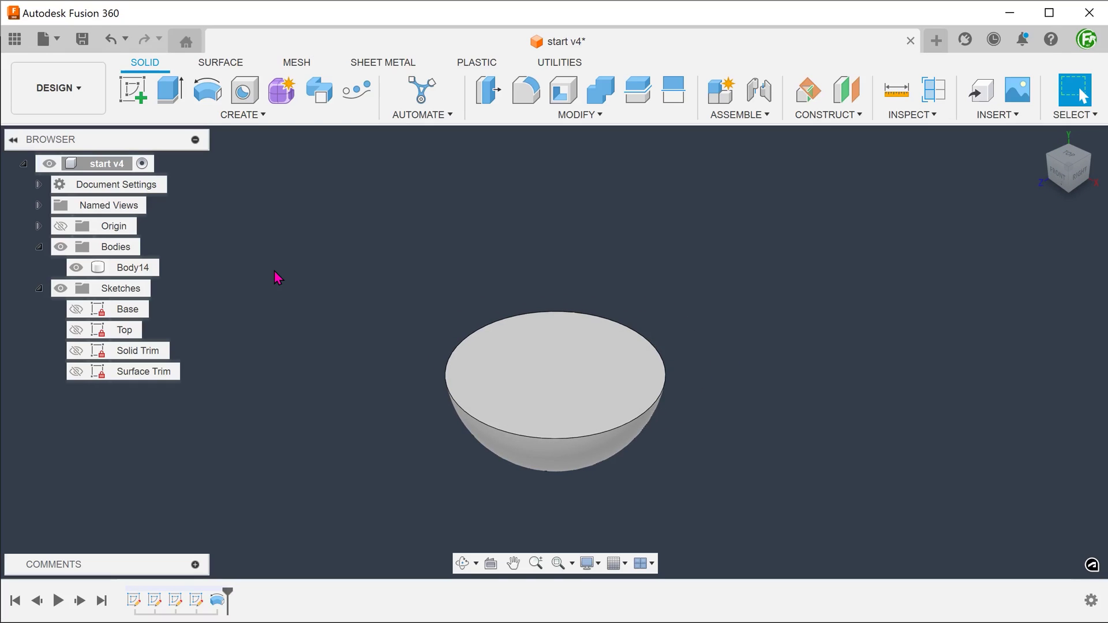
click(76, 330)
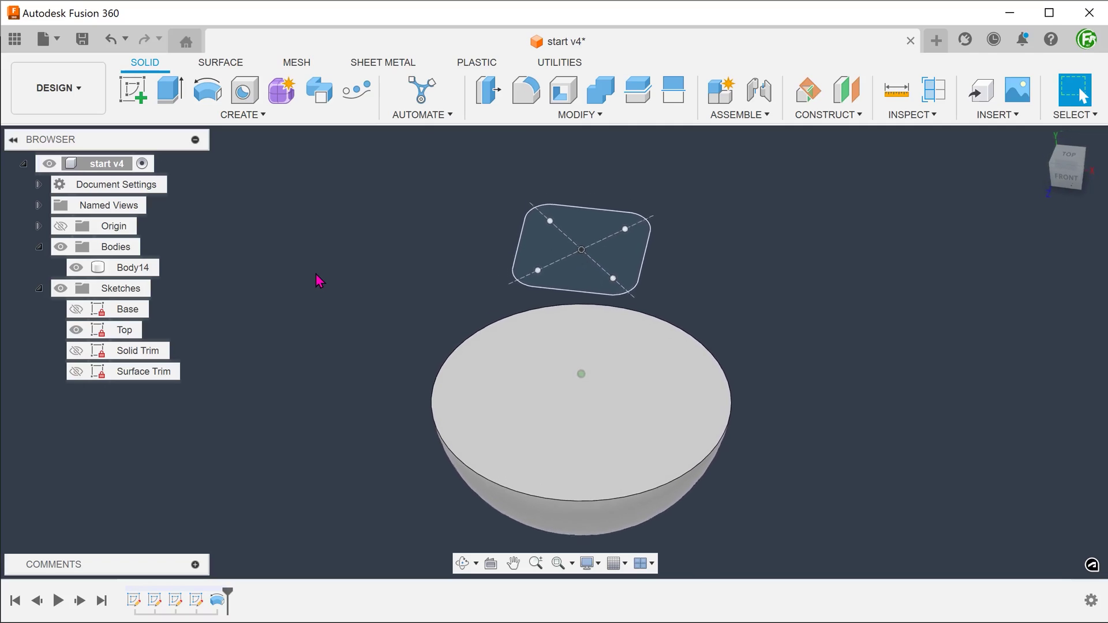
click(527, 248)
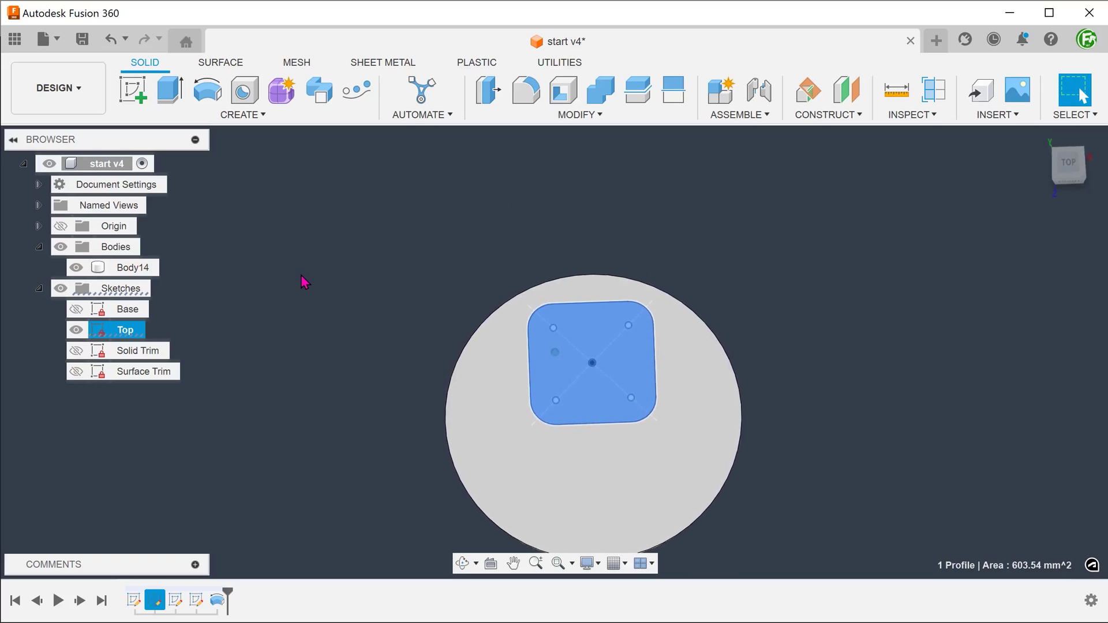
Step: Set up a loft from the revolved base's flat circular face to the rounded-square Top sketch profile
shift+middle_drag(305, 279, 291, 215)
key(Escape)
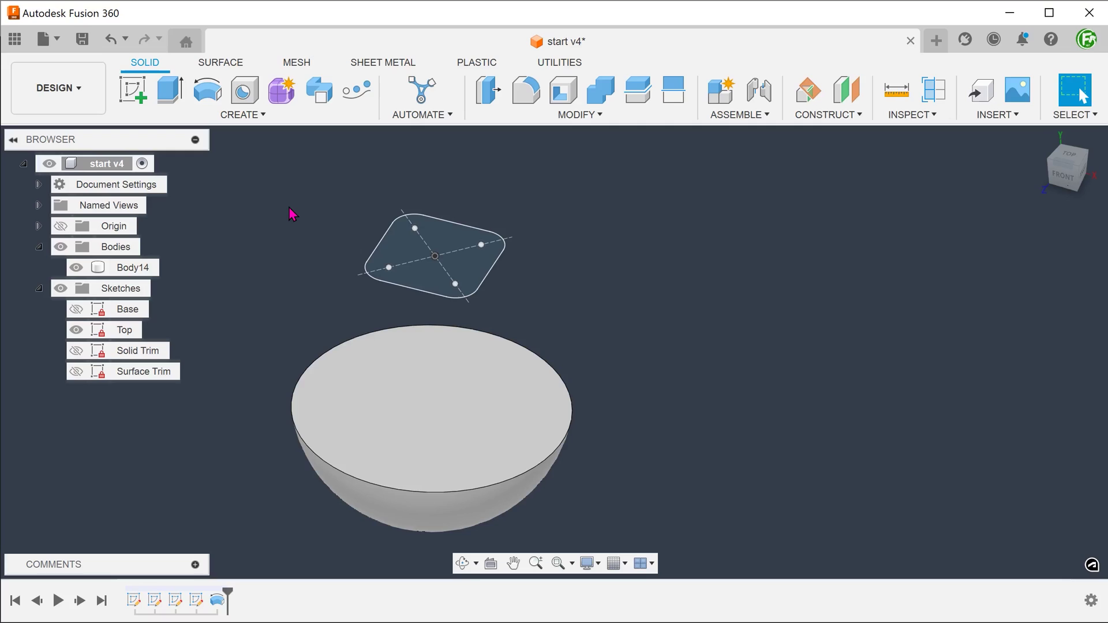
click(243, 115)
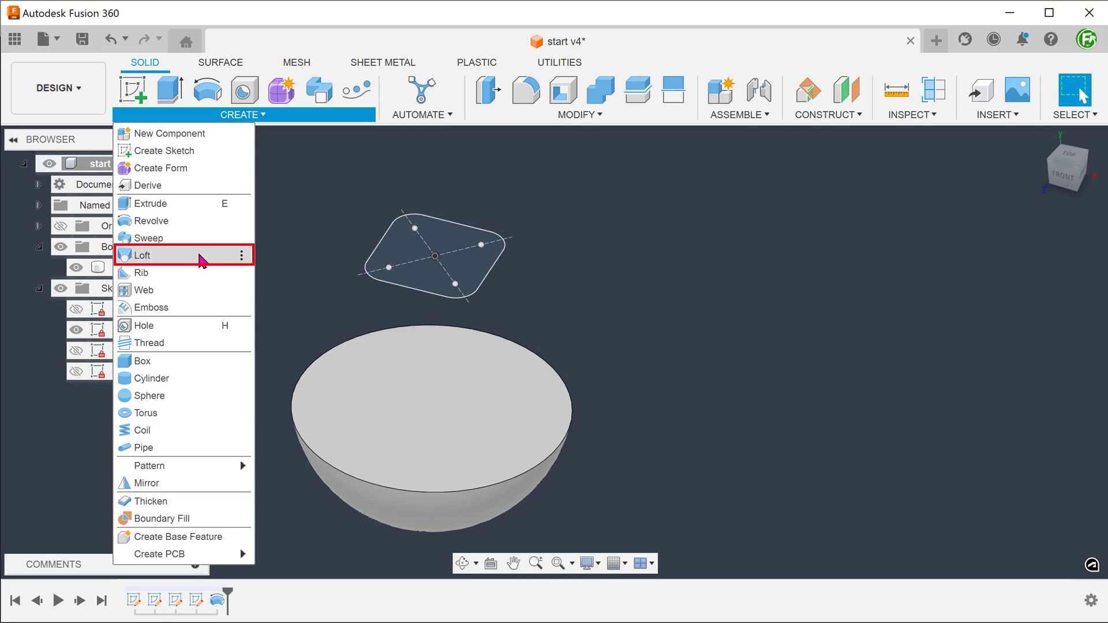
click(202, 256)
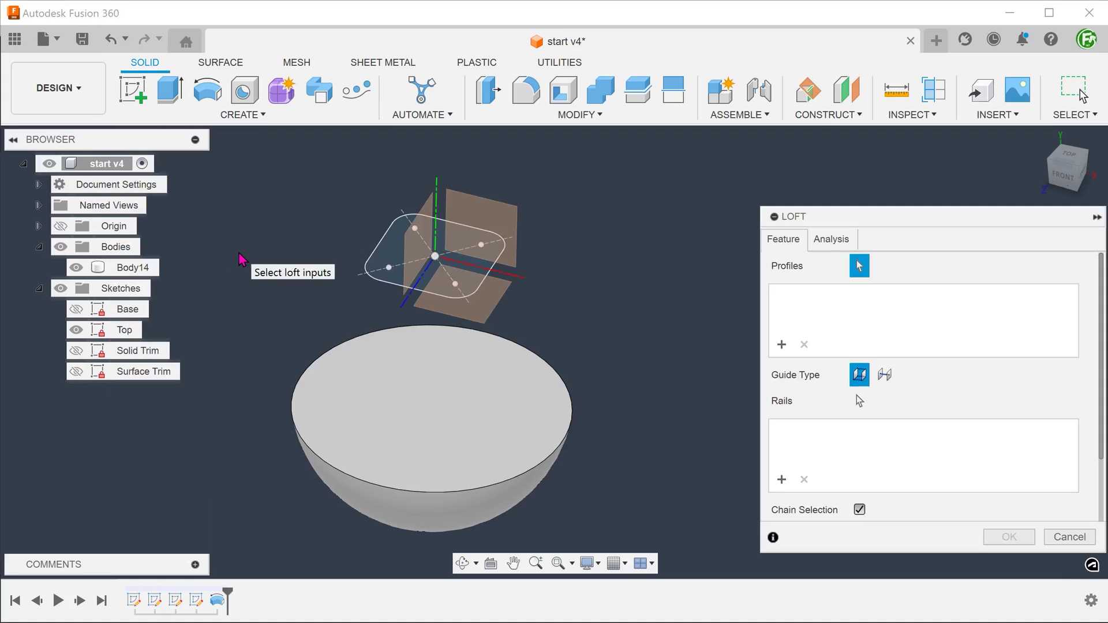
click(381, 409)
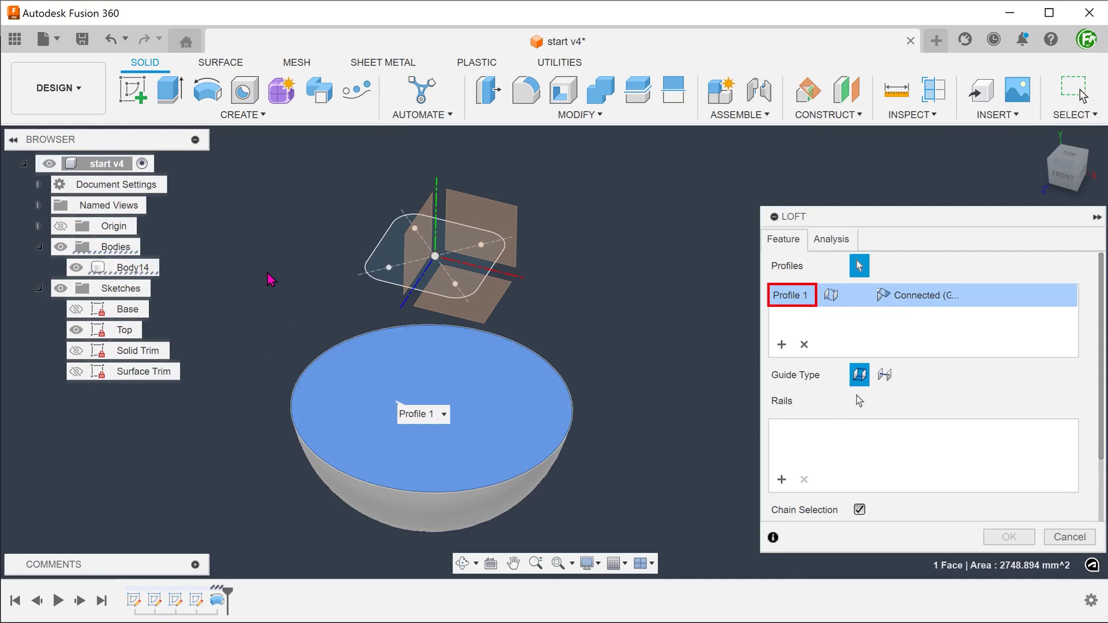
shift+middle_drag(267, 273, 288, 263)
click(390, 264)
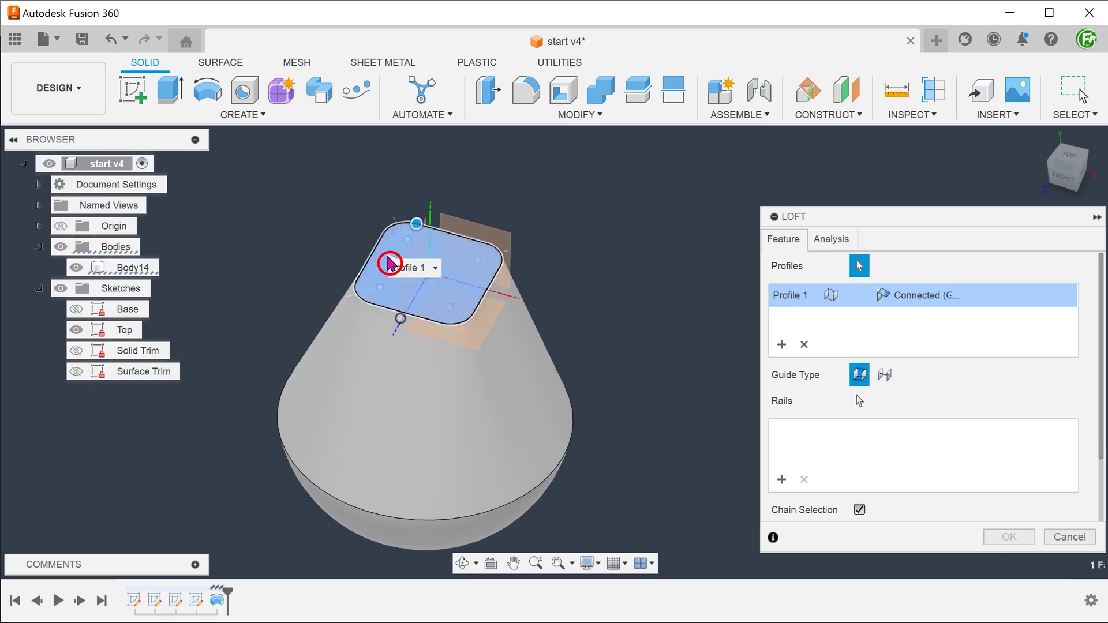
shift+middle_drag(645, 166, 674, 301)
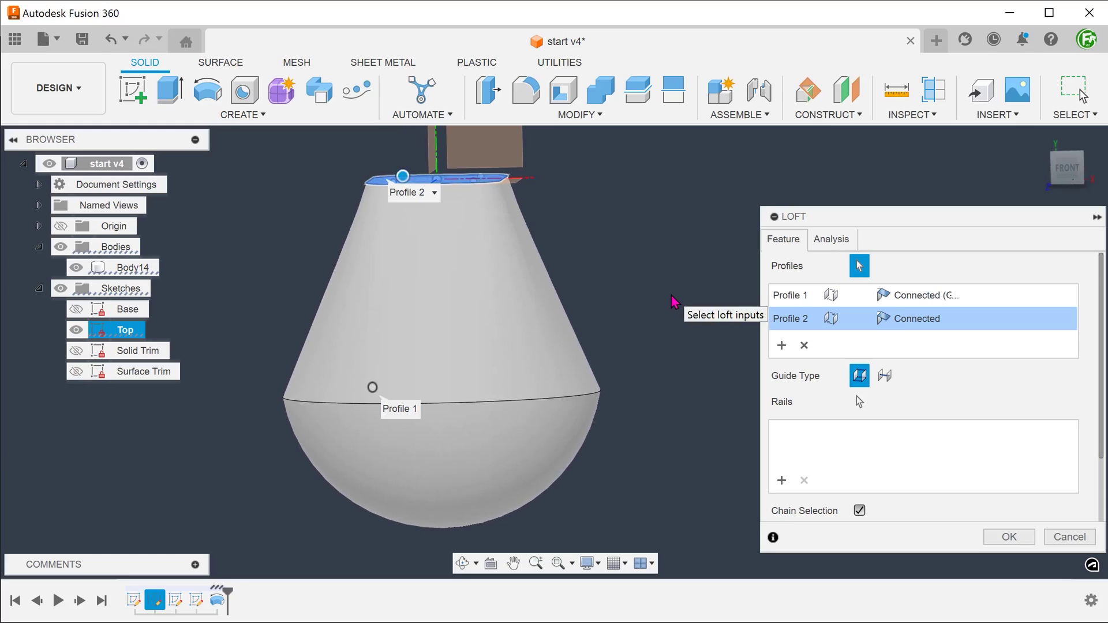
Step: Set the loft's base-face profile to Tangent (G1) continuity and complete the loft with the Join operation
click(780, 298)
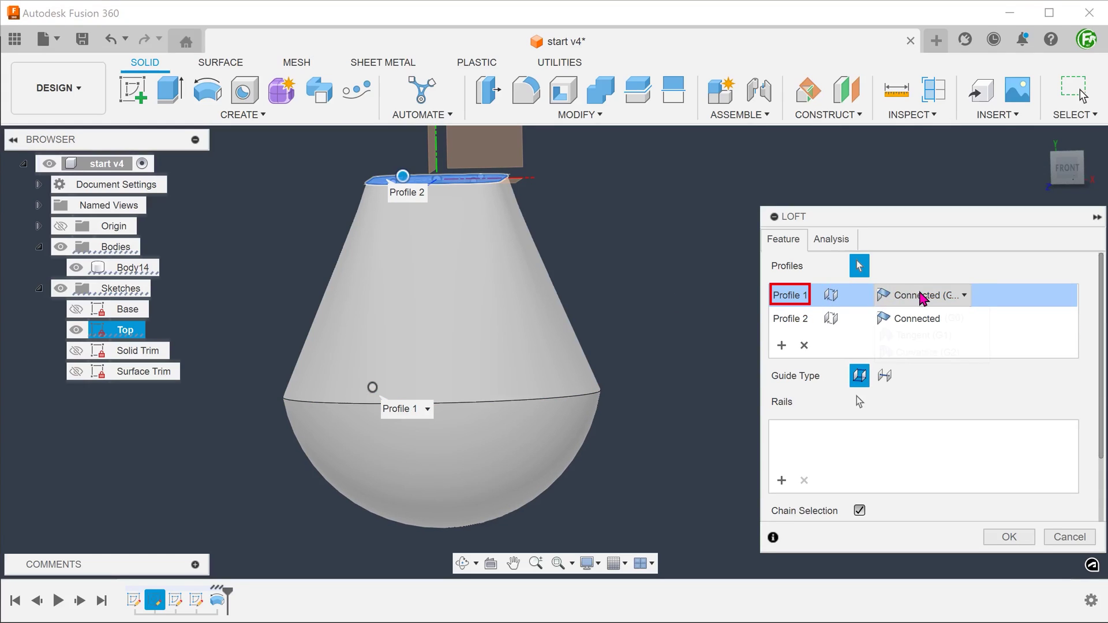
click(924, 295)
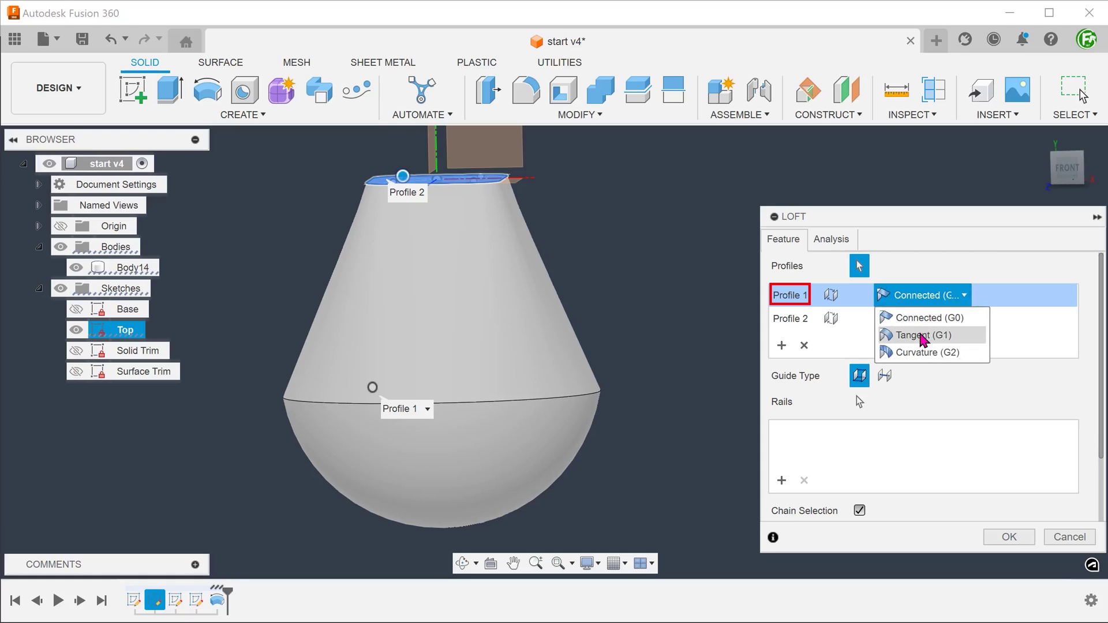
click(923, 337)
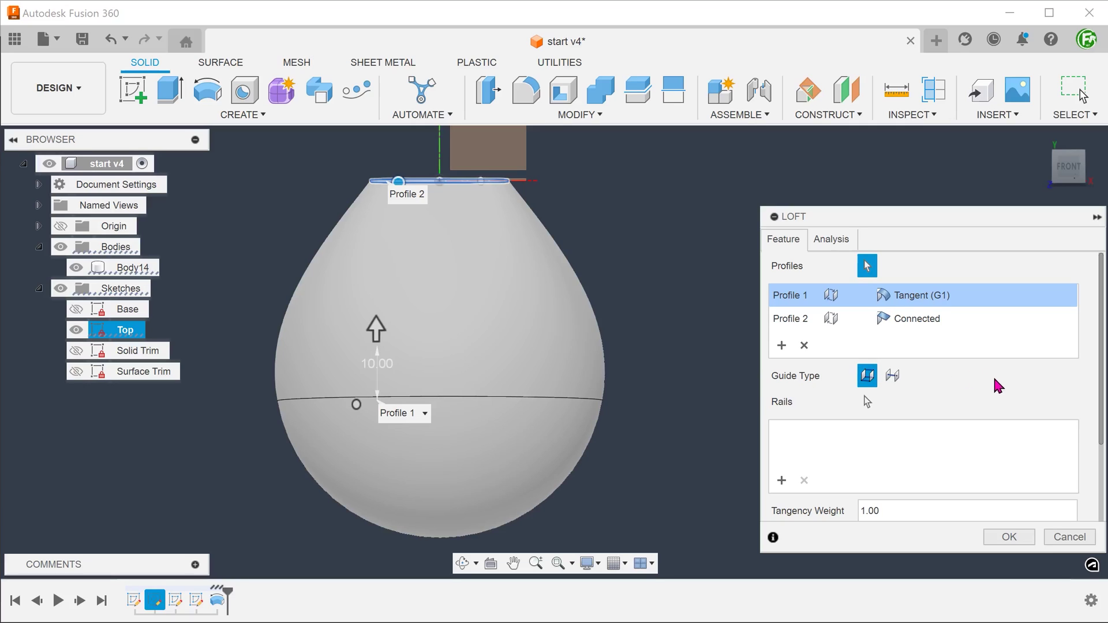
scroll(1103, 415, down, 4)
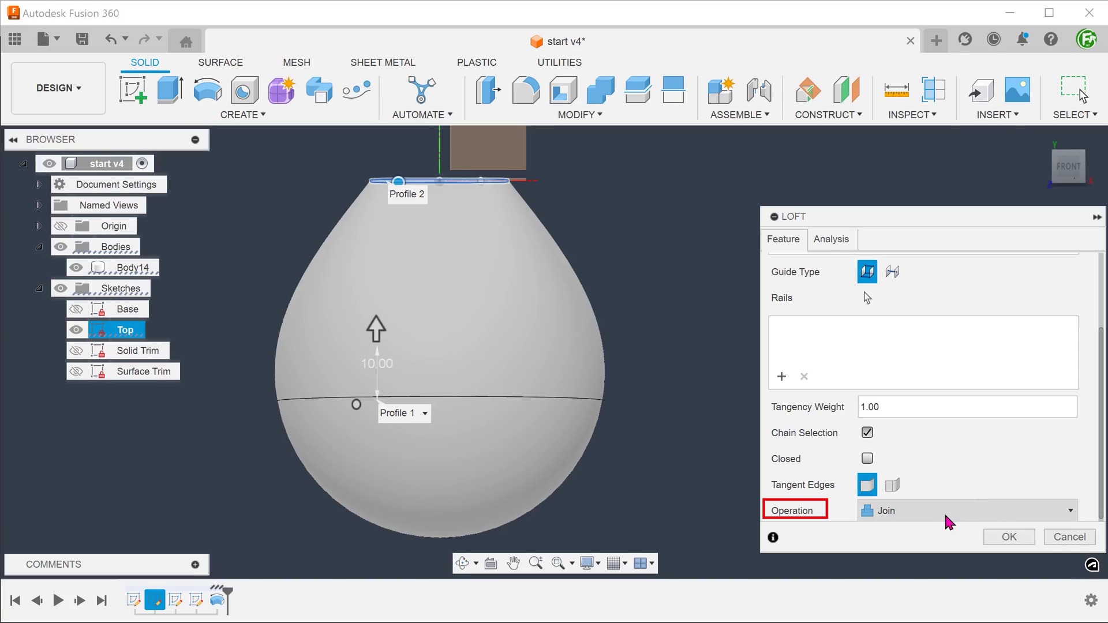
click(991, 537)
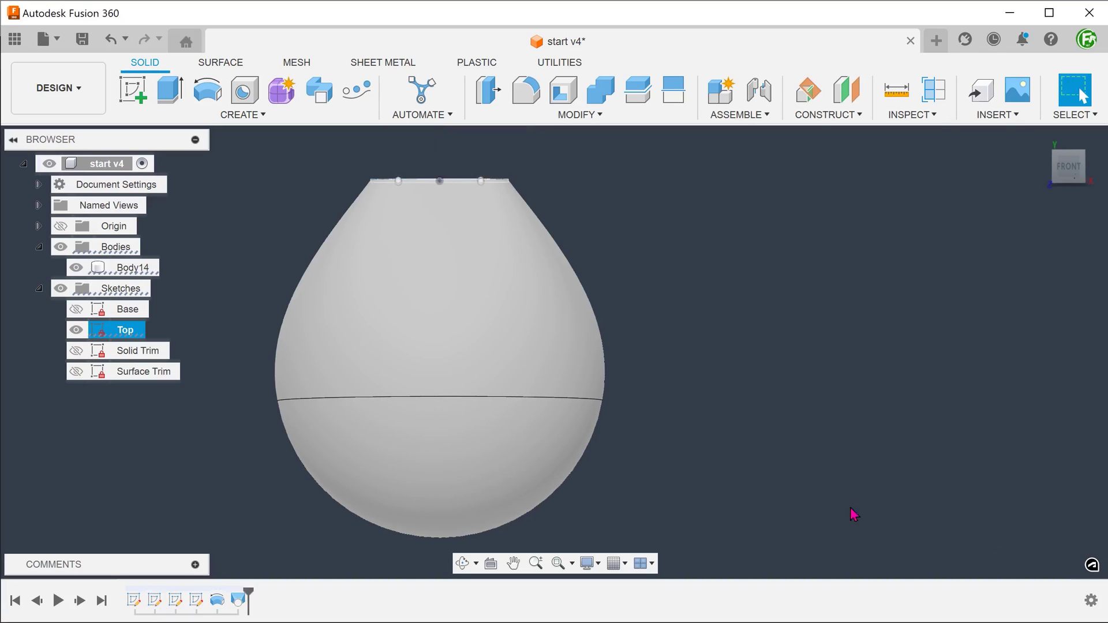
Step: Hide the Top sketch and show the Solid Trim sketch
shift+middle_drag(853, 515, 630, 484)
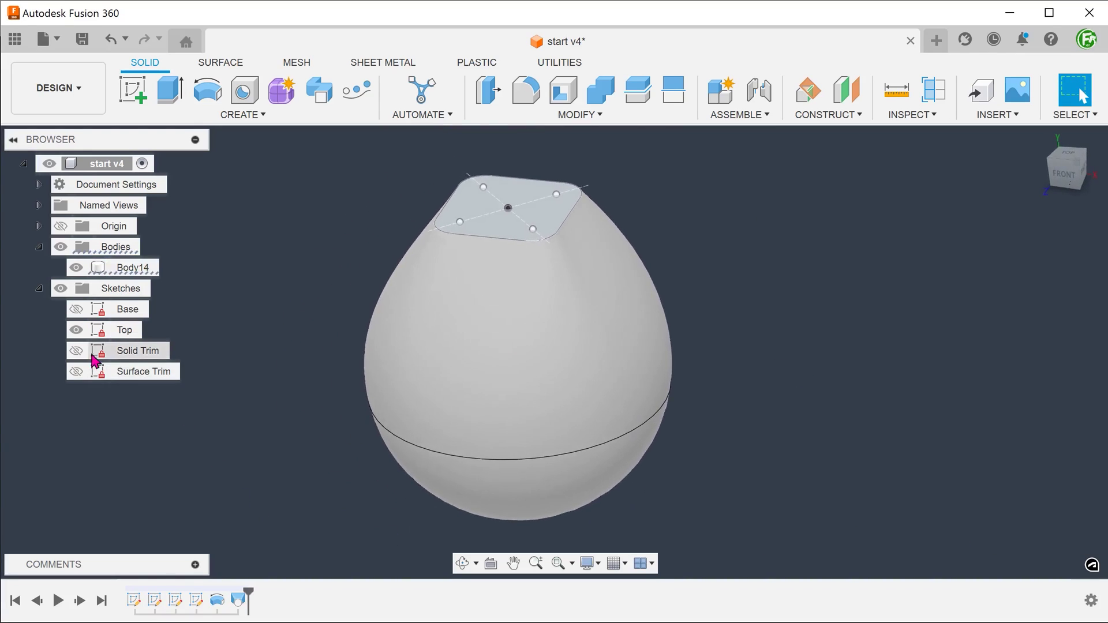
click(76, 330)
shift+middle_drag(270, 282, 337, 209)
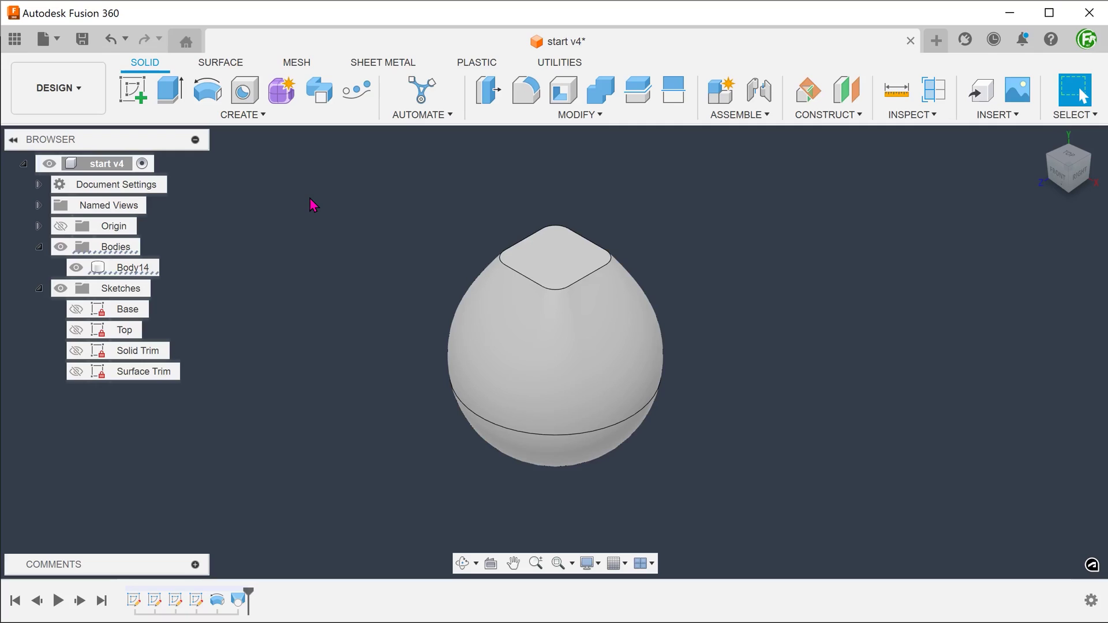
click(70, 351)
mouse_move(302, 254)
shift+middle_down()
mouse_move(294, 272)
mouse_move(320, 231)
mouse_move(586, 180)
shift+middle_up()
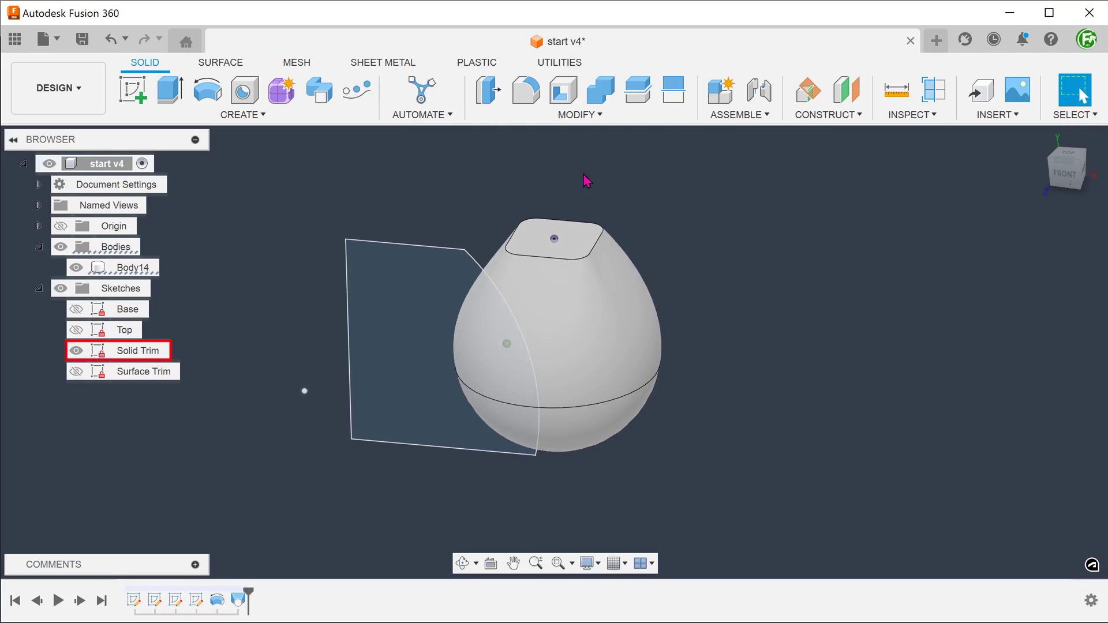
Step: Cut the body by extruding the Solid Trim profile symmetrically about 38 mm, and hide the sketch
click(1064, 174)
click(372, 342)
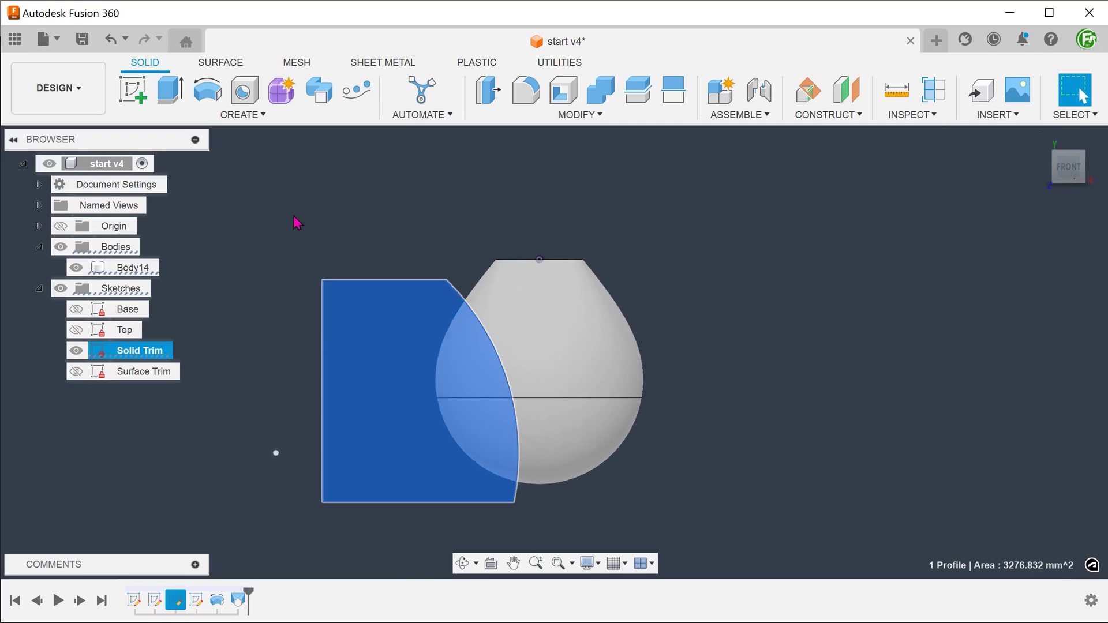
key(e)
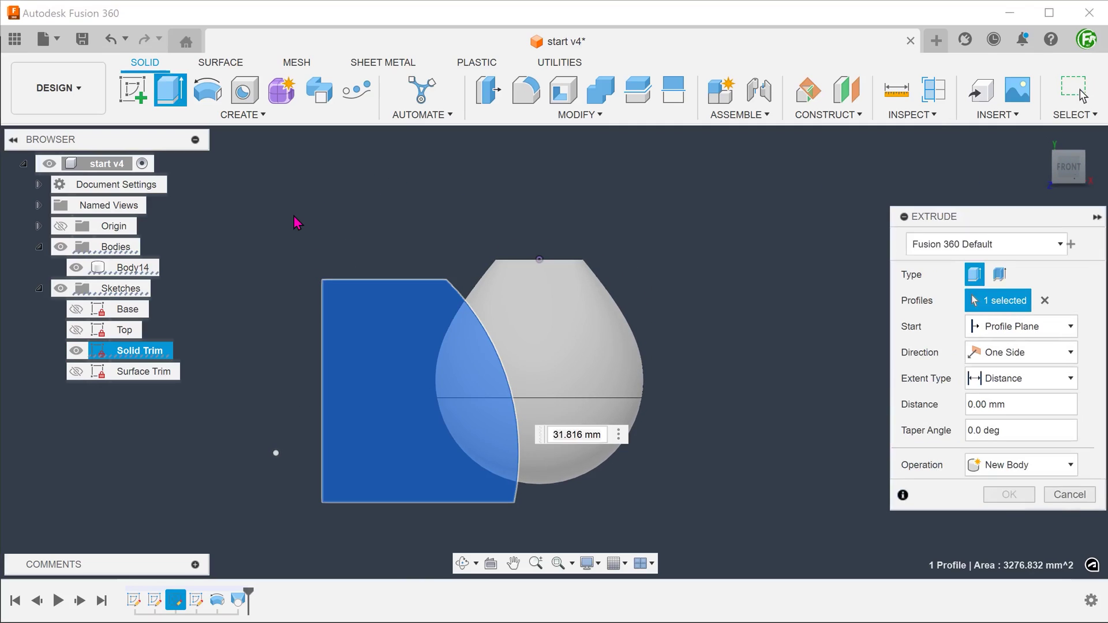
click(1022, 352)
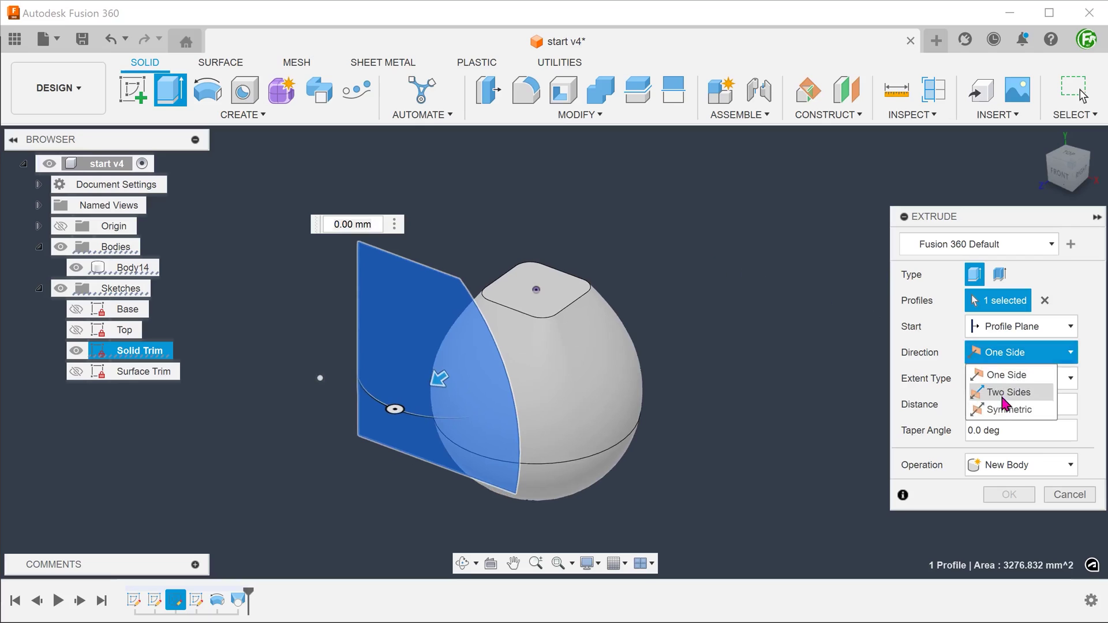
click(1005, 406)
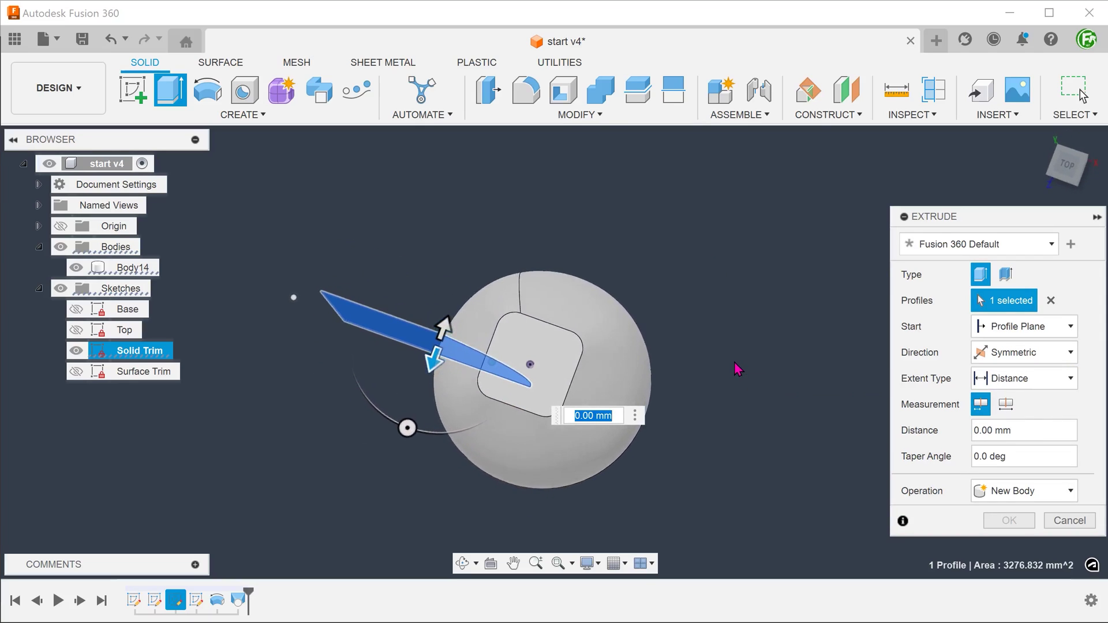
drag(446, 327, 491, 200)
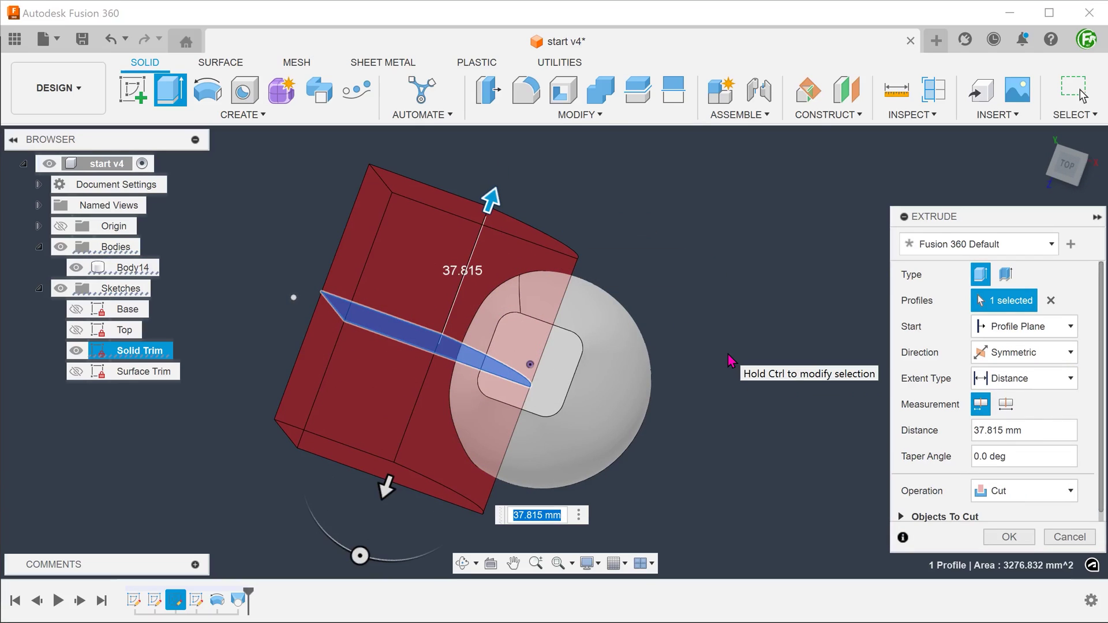
key(Return)
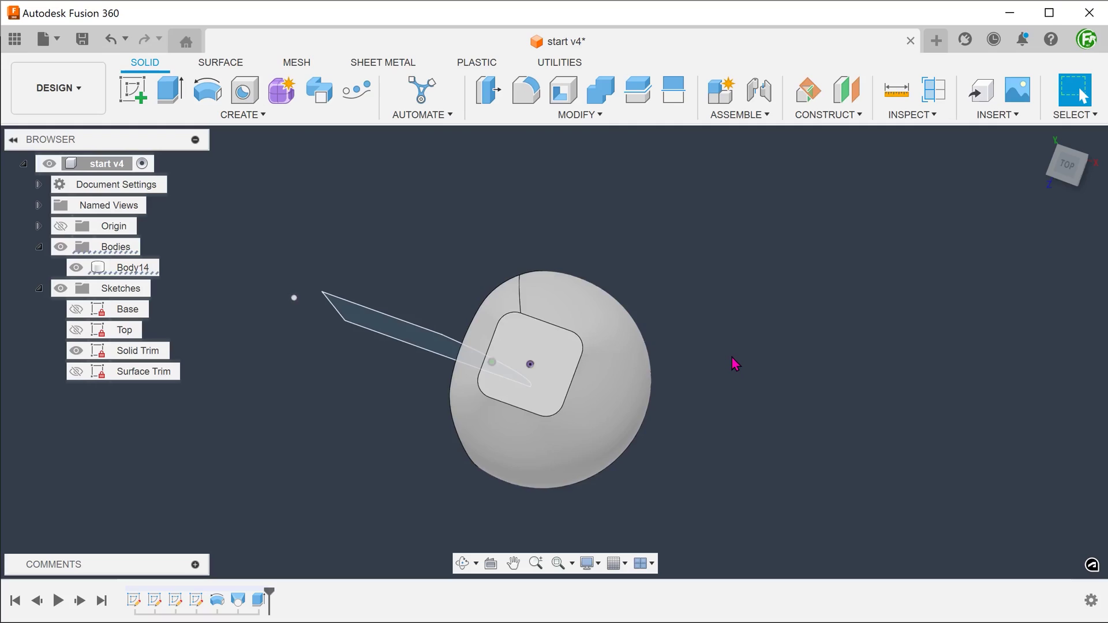
click(76, 350)
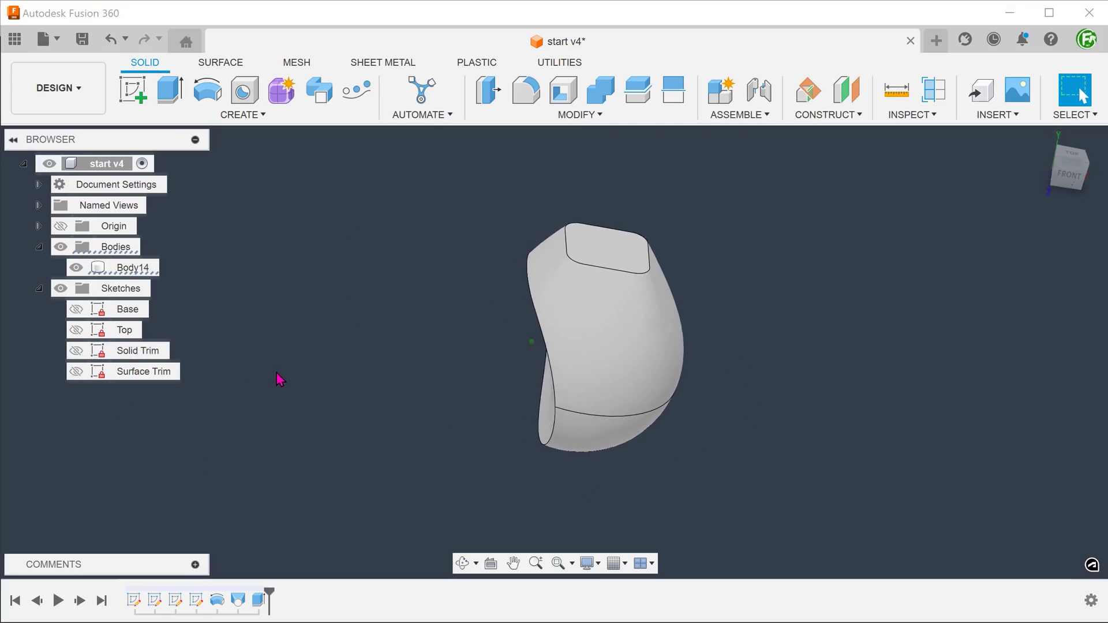
Step: Mirror the side cut as a feature across the YZ plane, using the Adjust compute type
shift+middle_drag(279, 380, 886, 255)
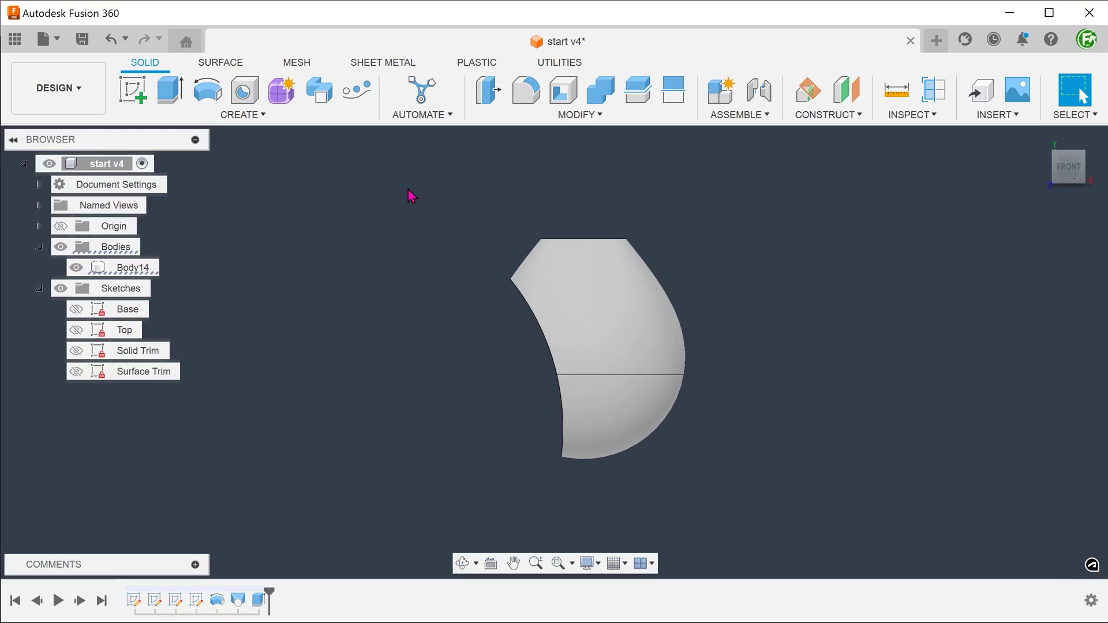
click(242, 117)
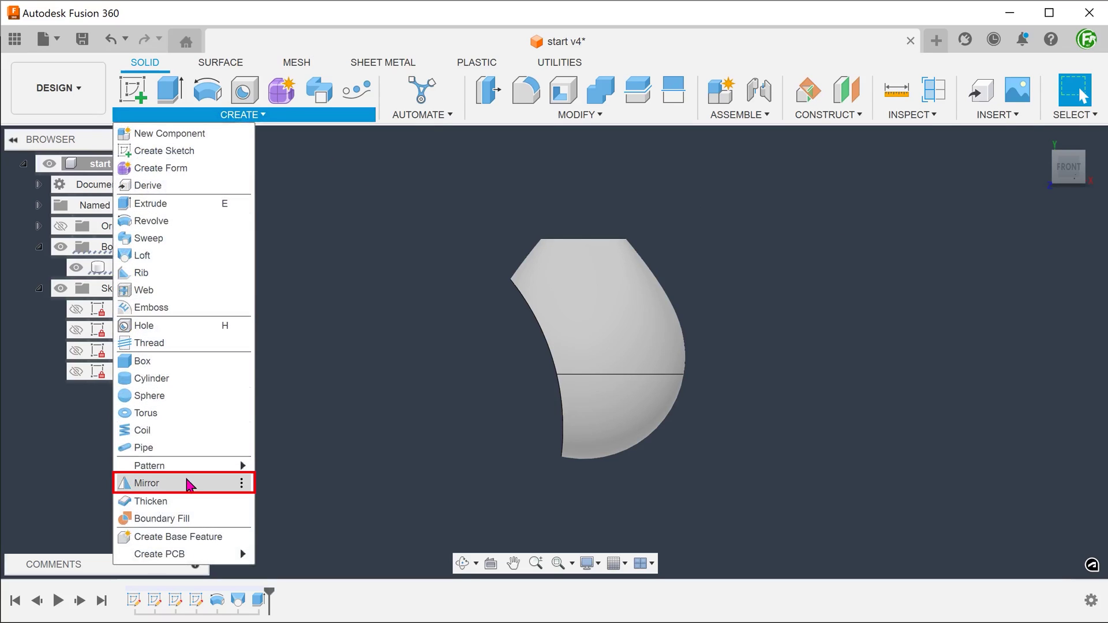
click(188, 484)
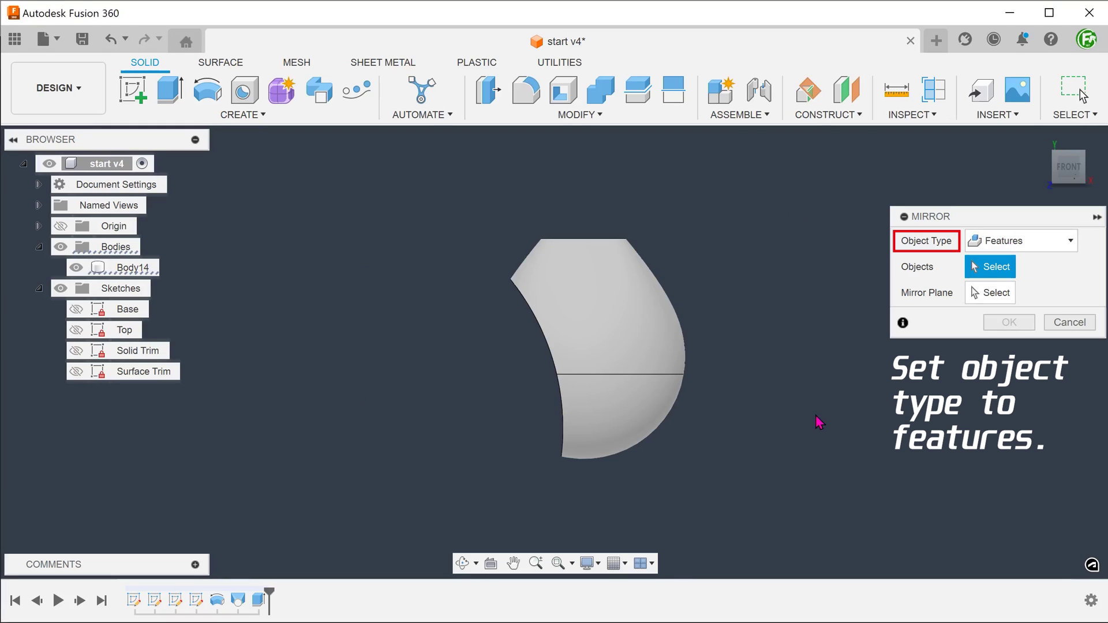
shift+middle_drag(819, 421, 731, 472)
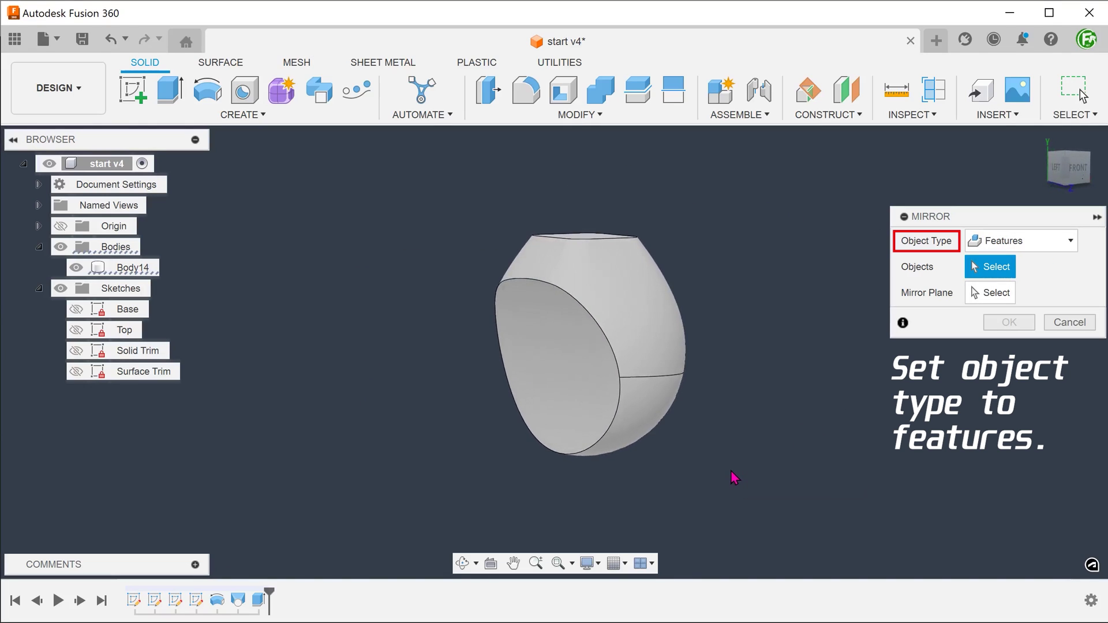
click(547, 371)
click(993, 295)
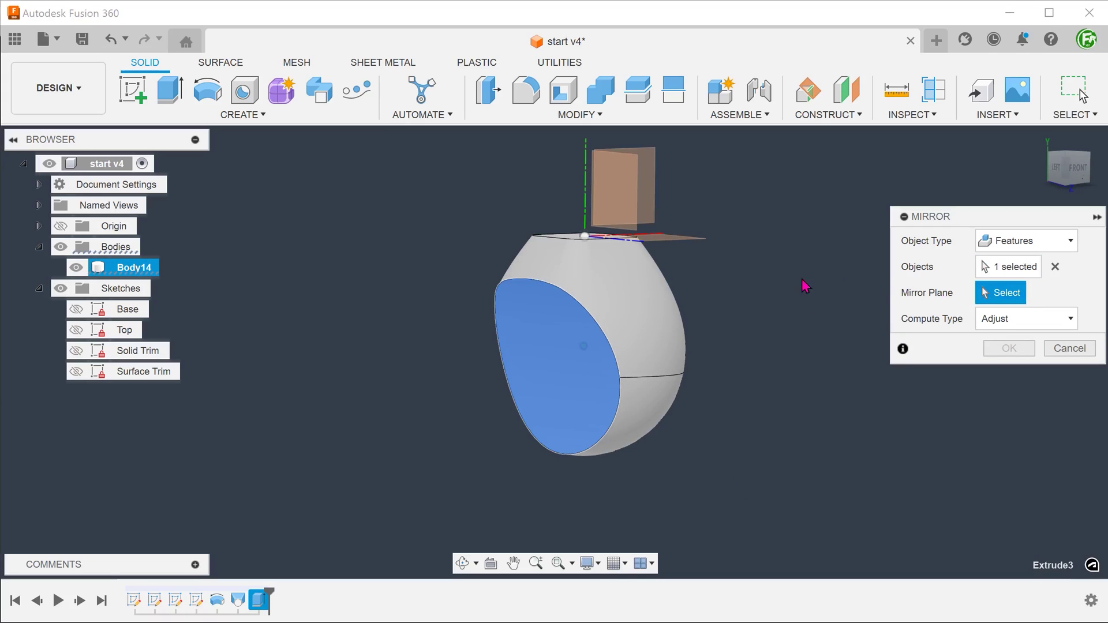
shift+middle_drag(804, 285, 787, 292)
click(609, 199)
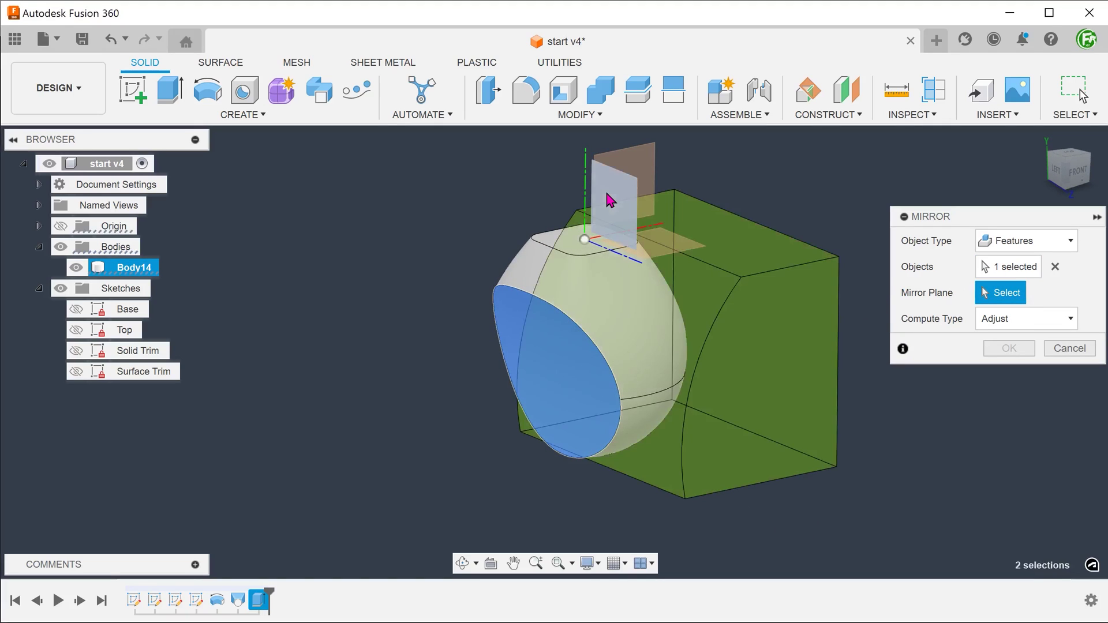
shift+middle_drag(608, 197, 508, 514)
click(997, 351)
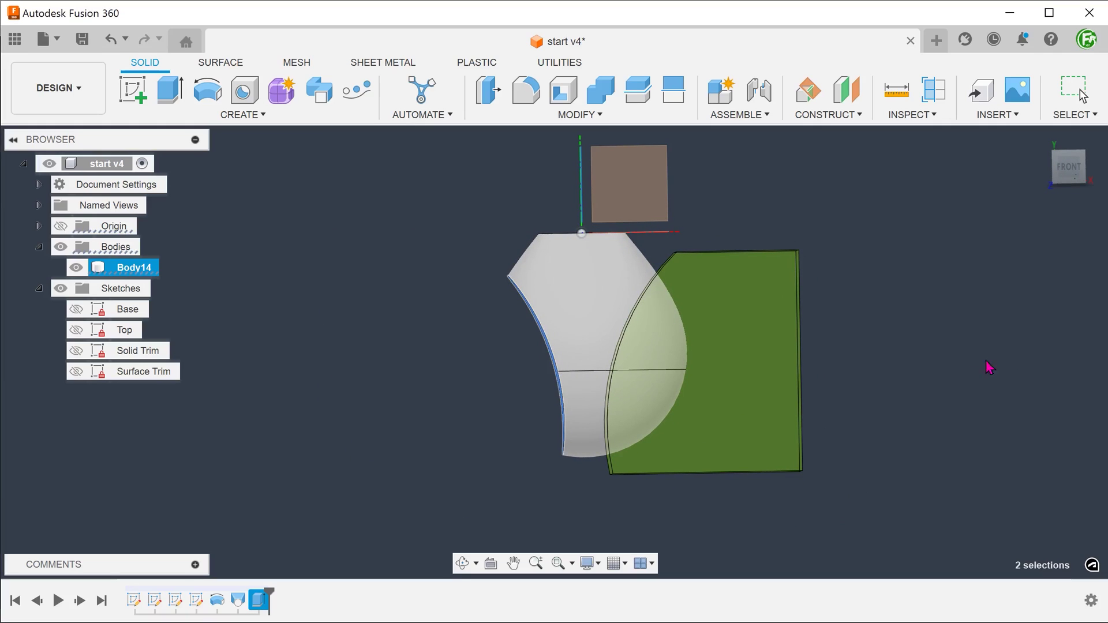
shift+middle_drag(915, 433, 838, 418)
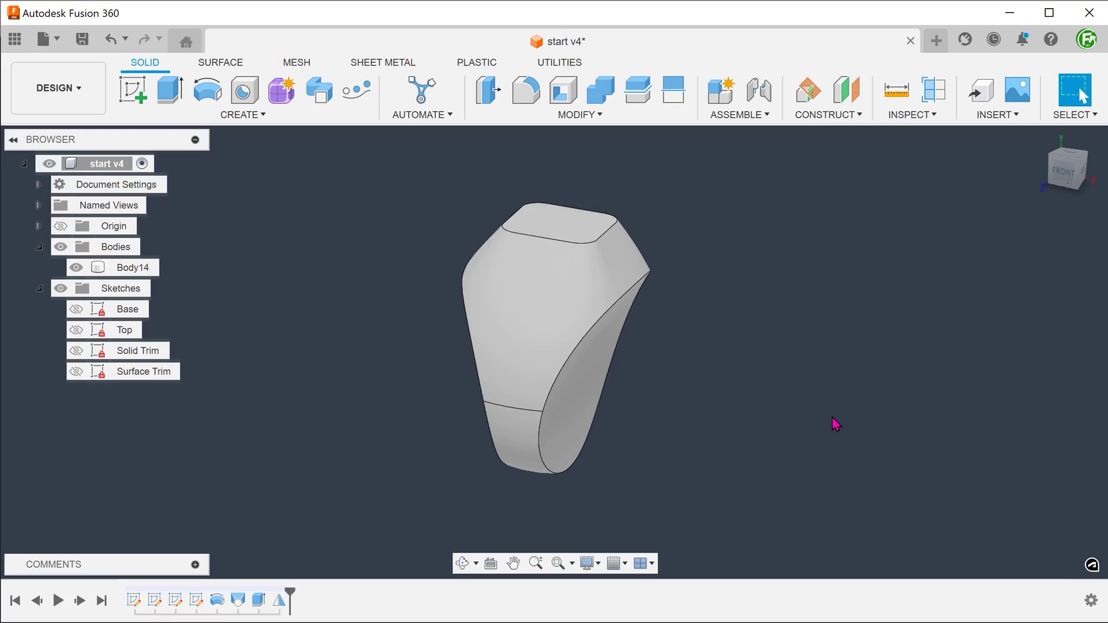
Step: Create a sketch on the YZ plane and project the outline of the curved side-cut face into it with Projection Link enabled
key(F6)
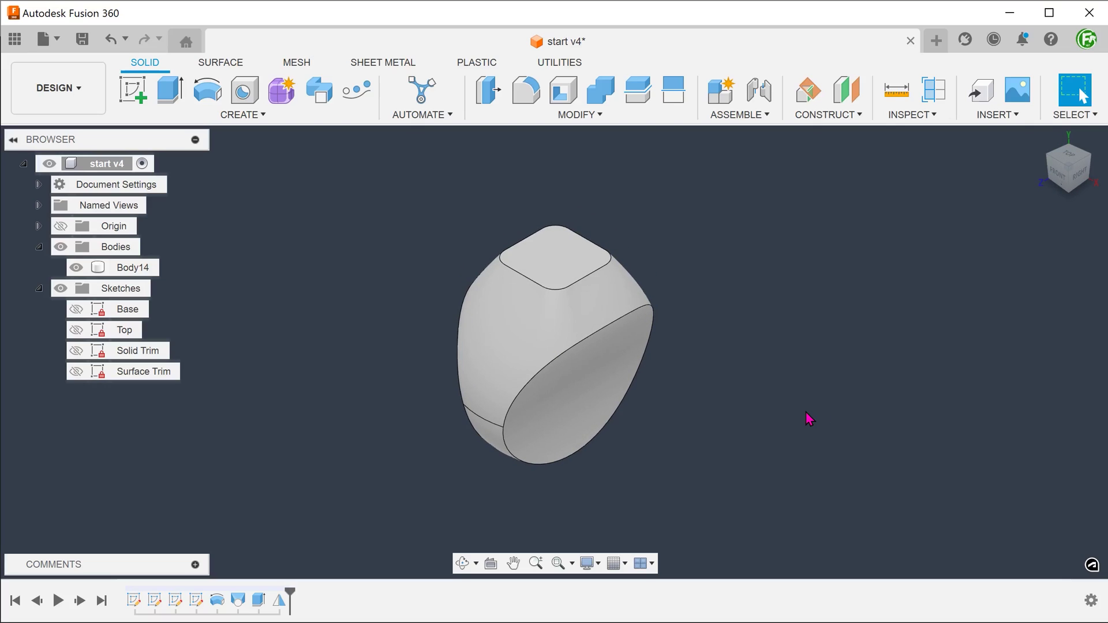
right_click(810, 420)
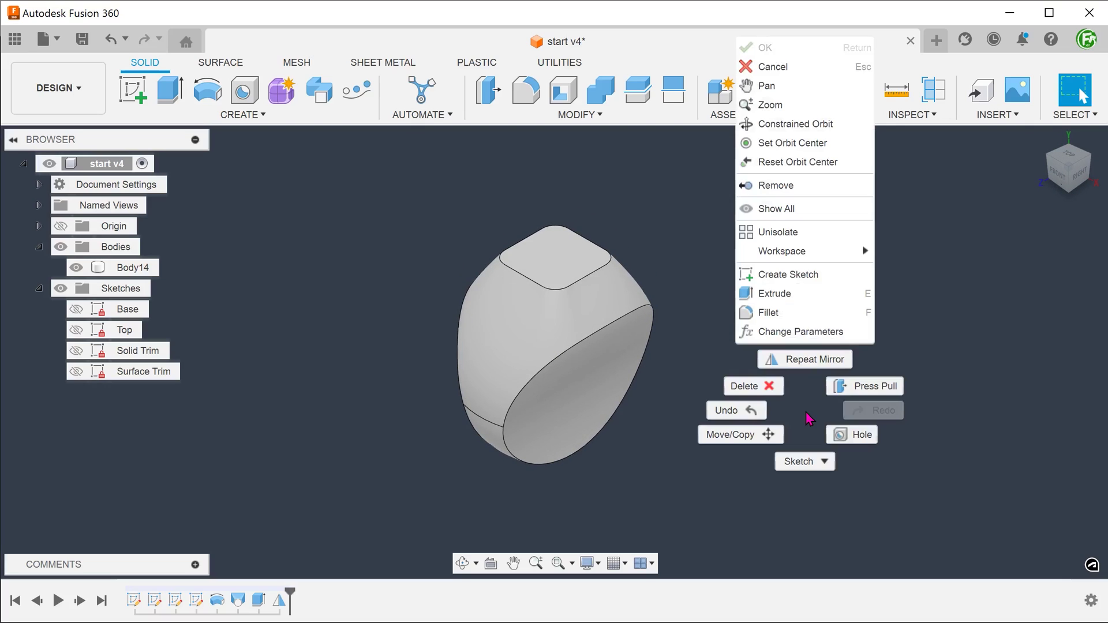
click(810, 275)
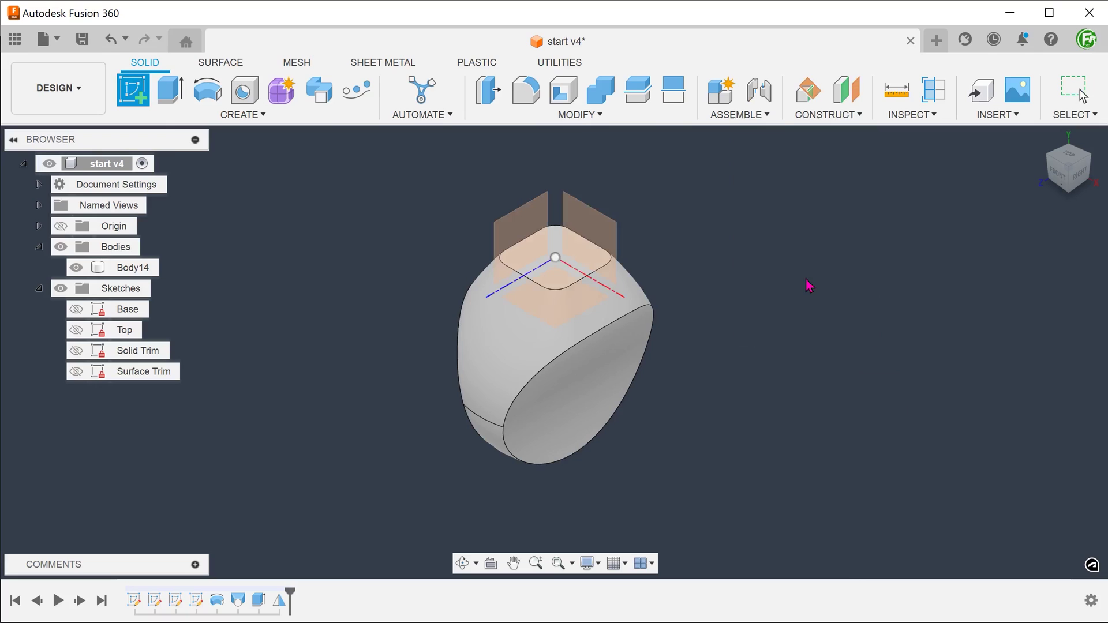
click(526, 231)
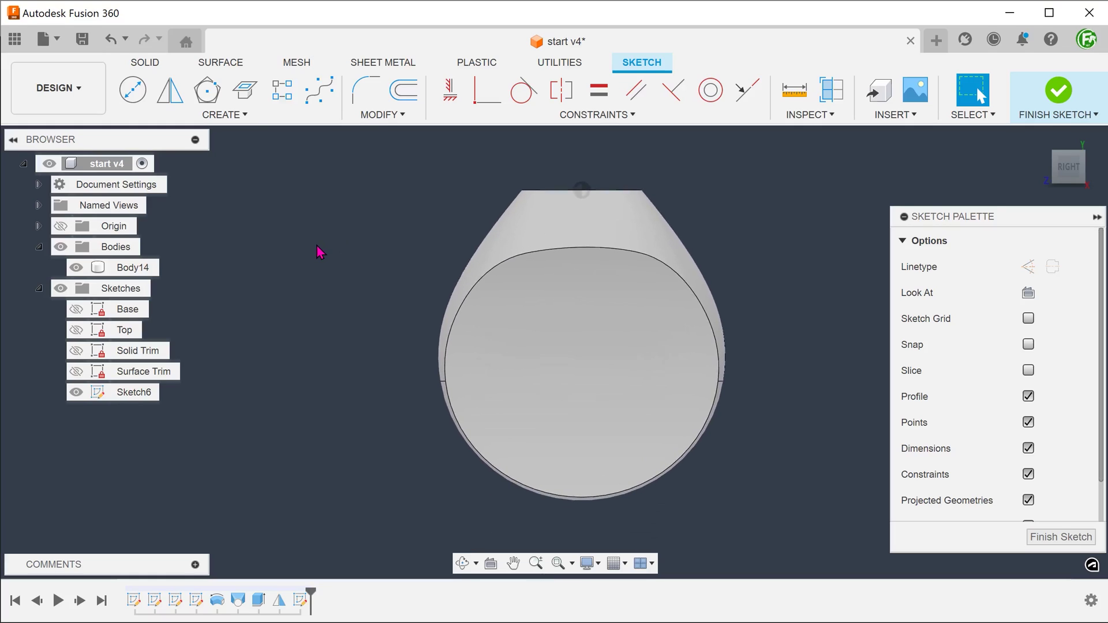
click(534, 366)
key(p)
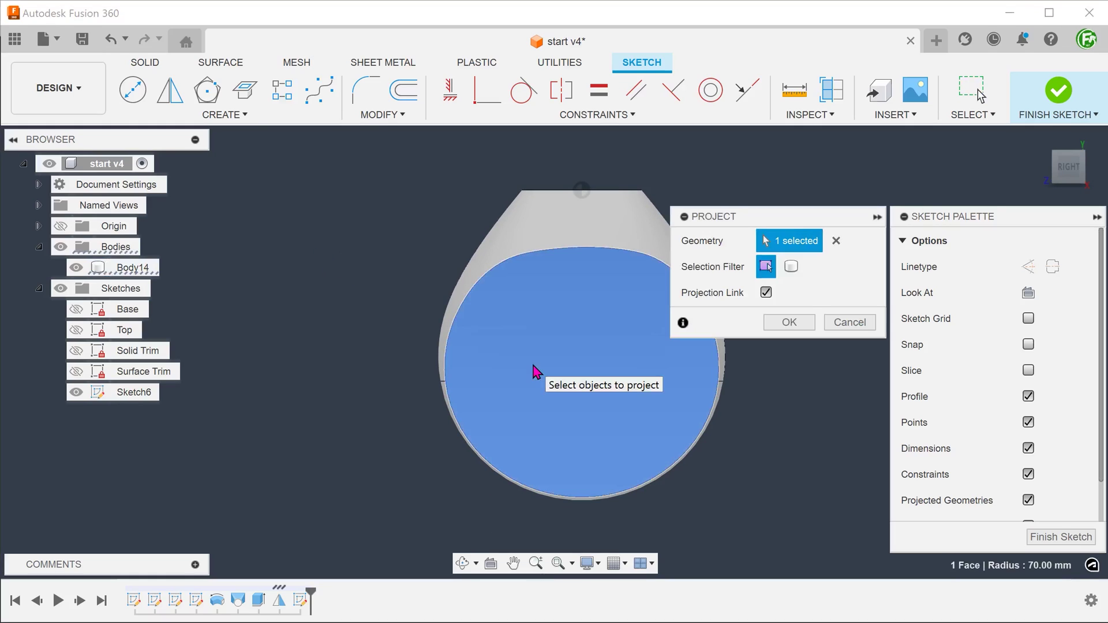
click(788, 321)
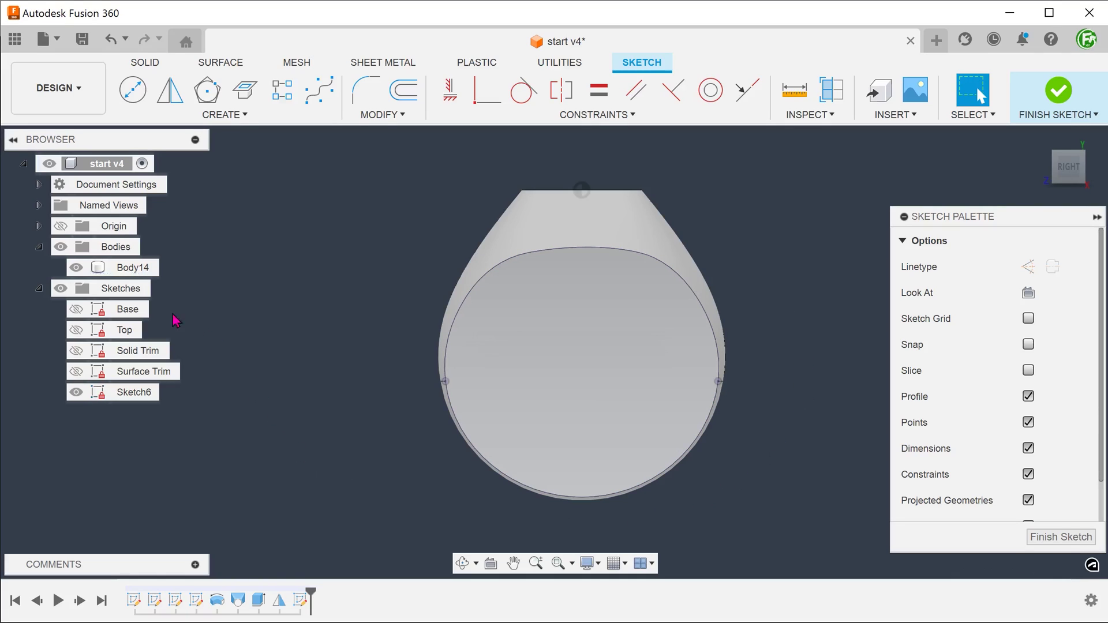
Step: Offset the projected side-face outline 2 mm inward with chain selection, and finish the sketch
click(76, 269)
click(75, 269)
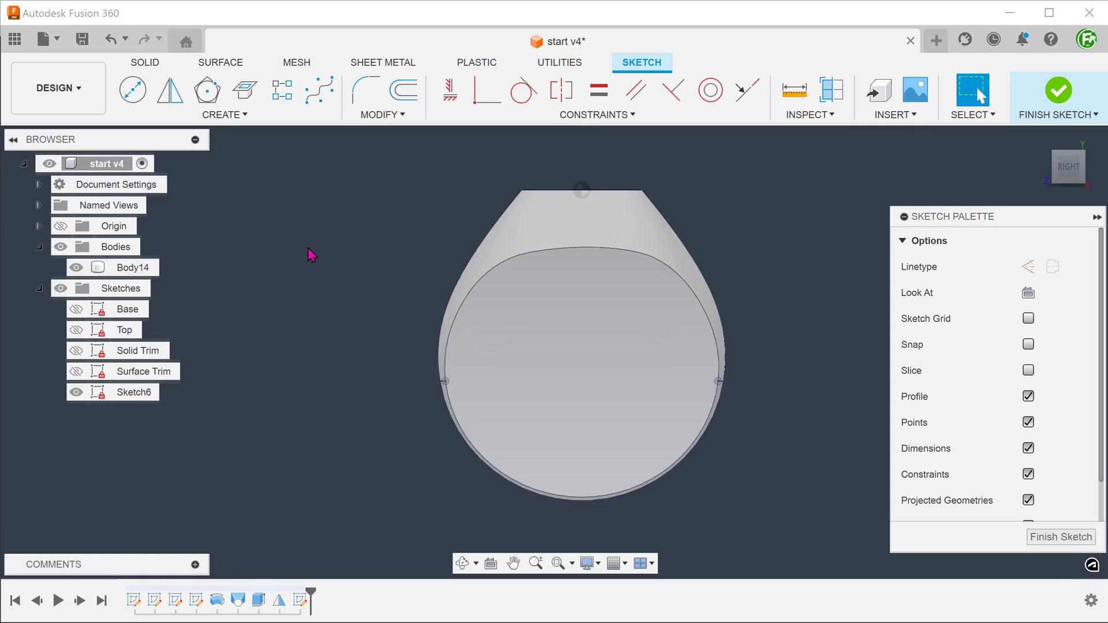
click(409, 92)
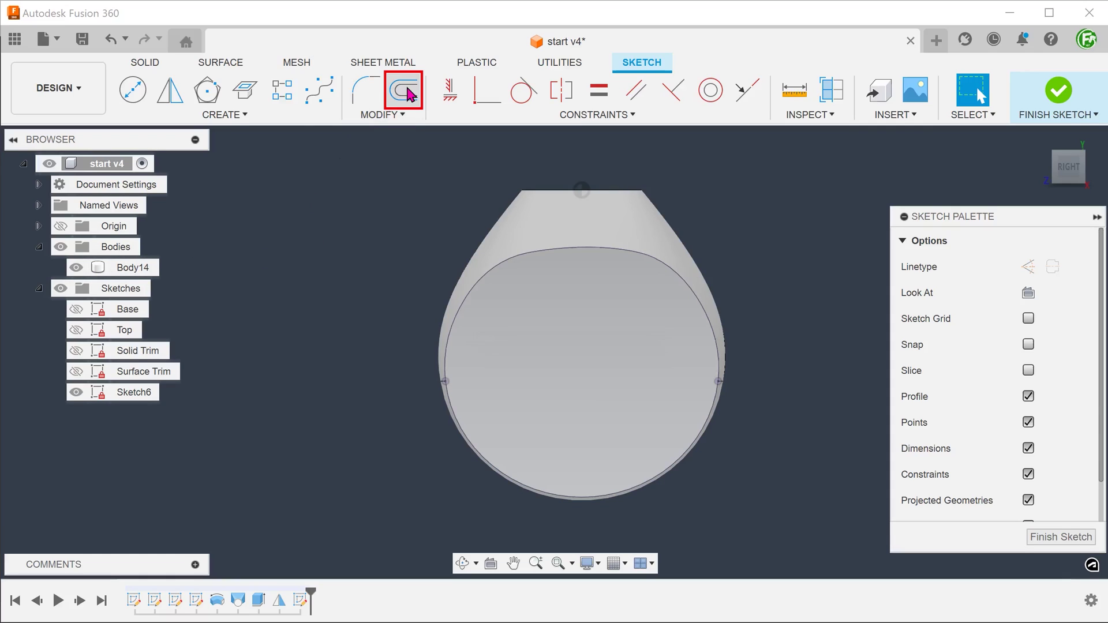
click(406, 91)
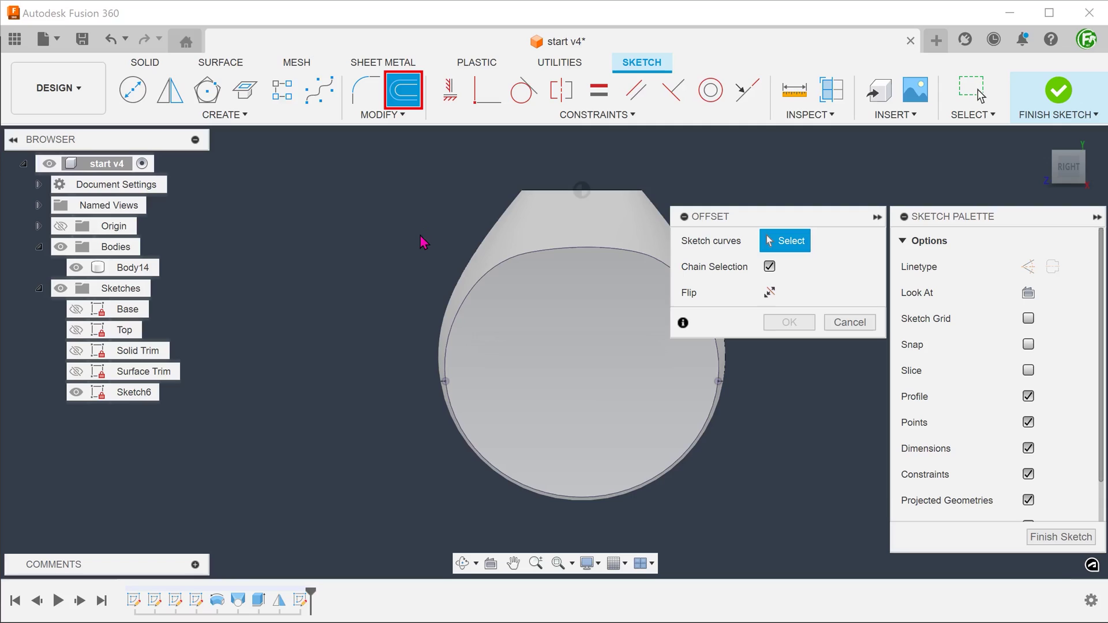
middle_drag(424, 242, 316, 272)
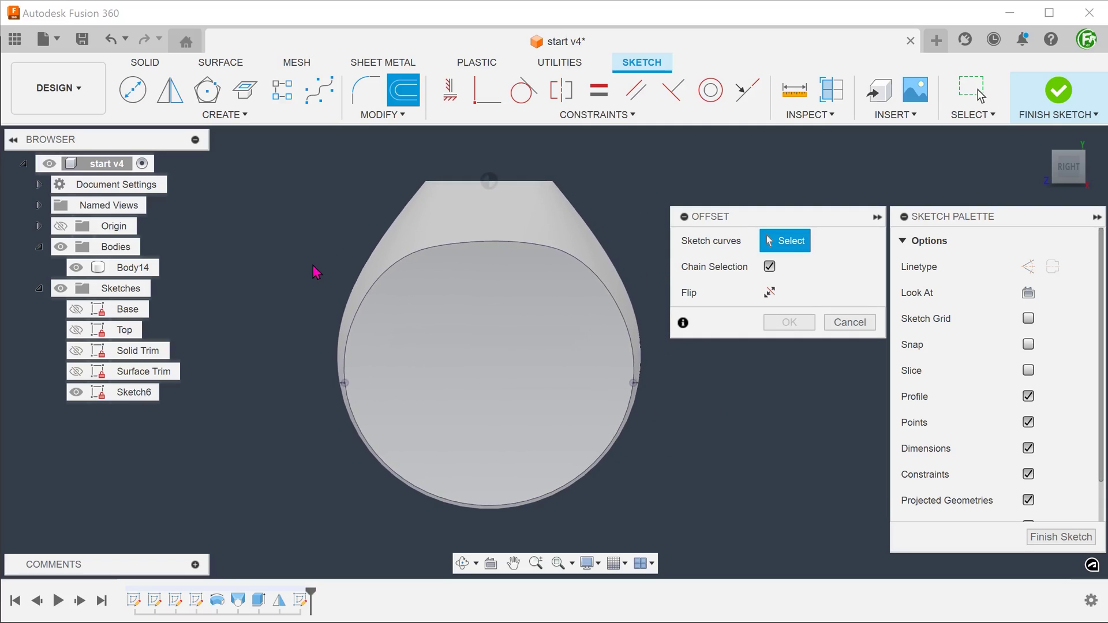
click(376, 267)
drag(372, 257, 400, 286)
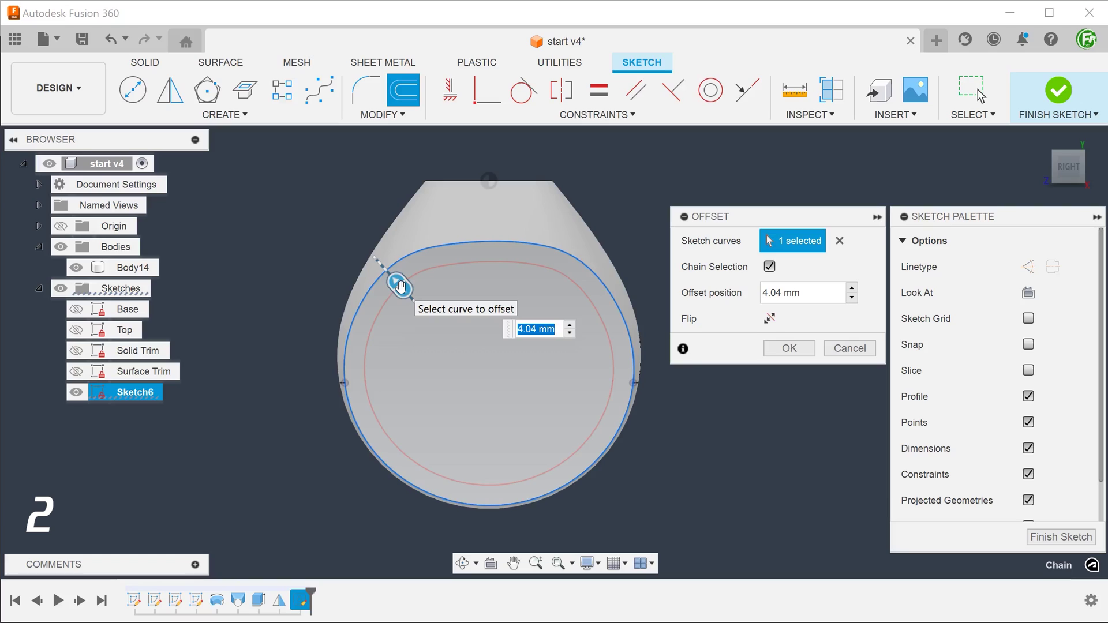
key(Return)
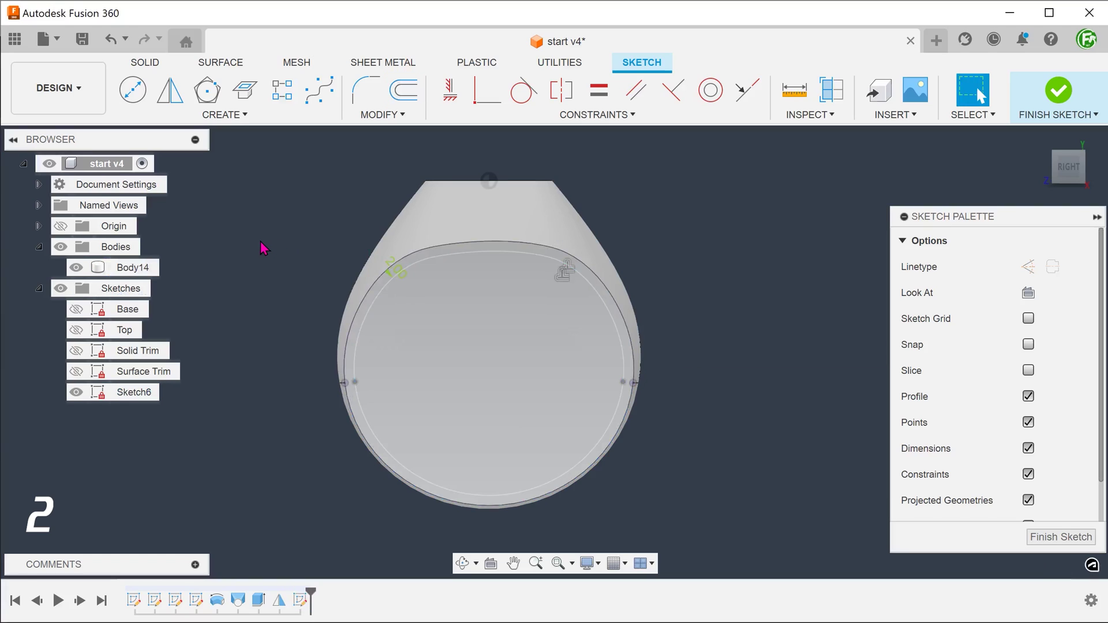
double_click(374, 312)
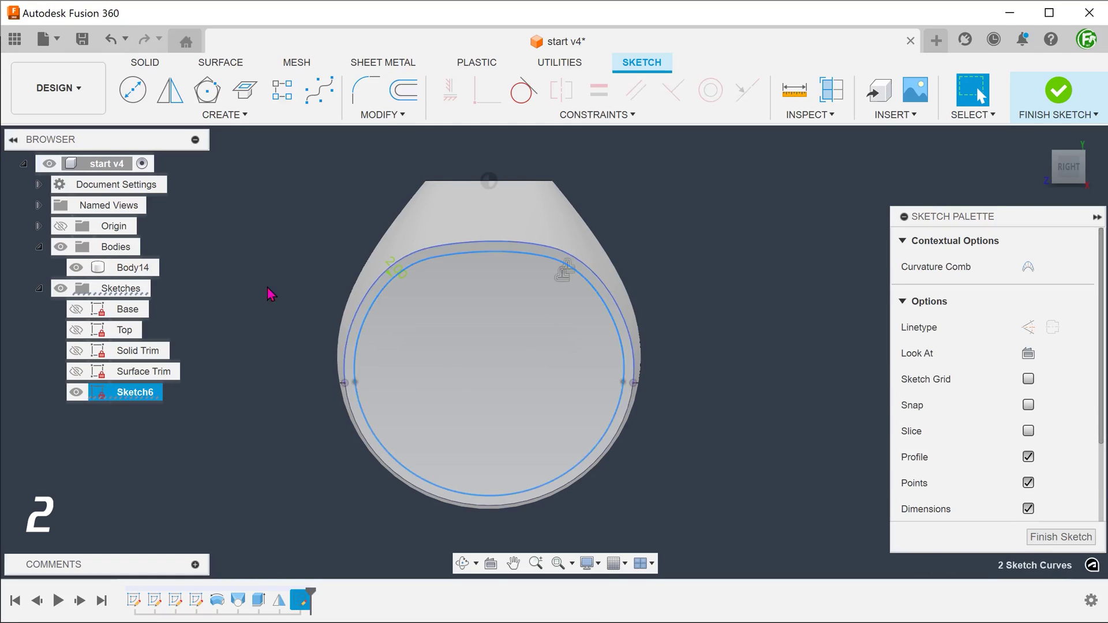
click(238, 278)
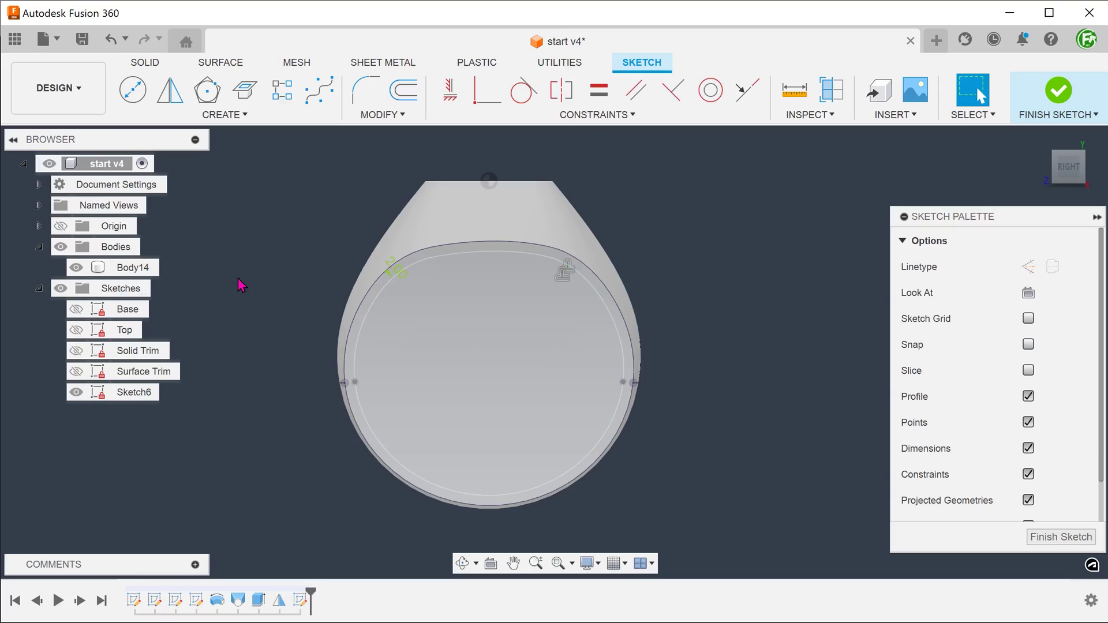
click(1058, 91)
key(F6)
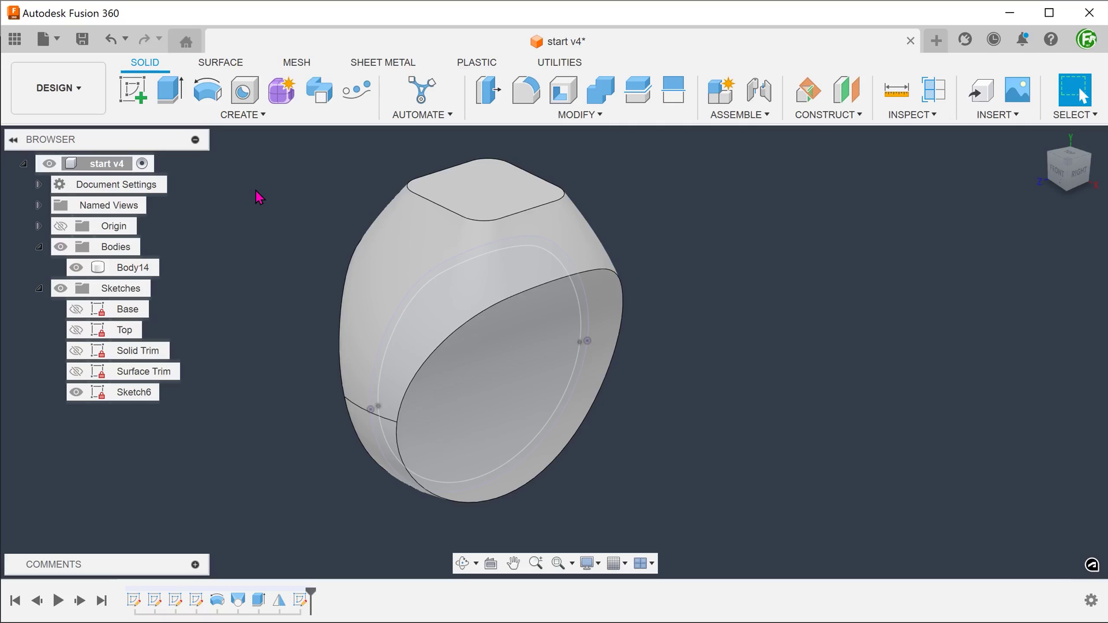
Step: Cut the finger hole by extruding the inner offset profile symmetrically through the body with extent type All
key(e)
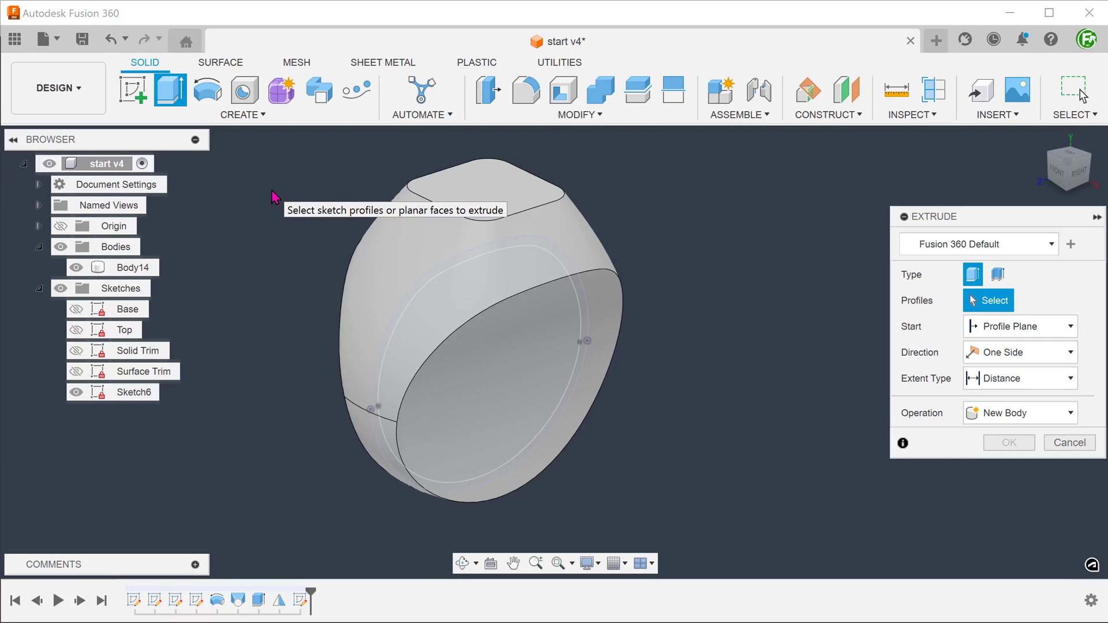
click(456, 303)
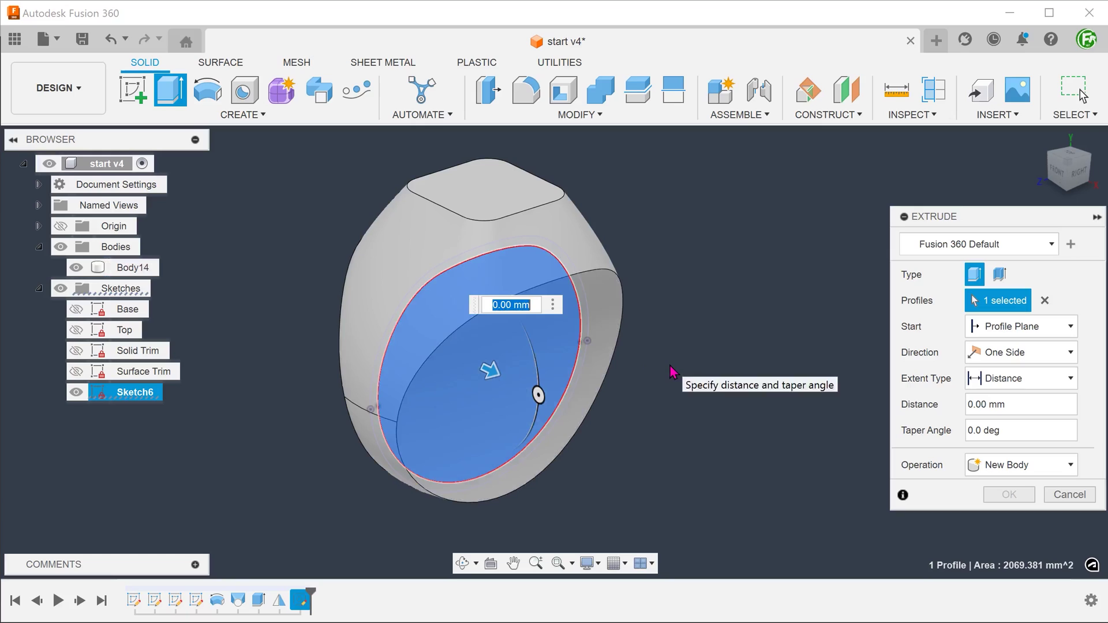
click(1022, 352)
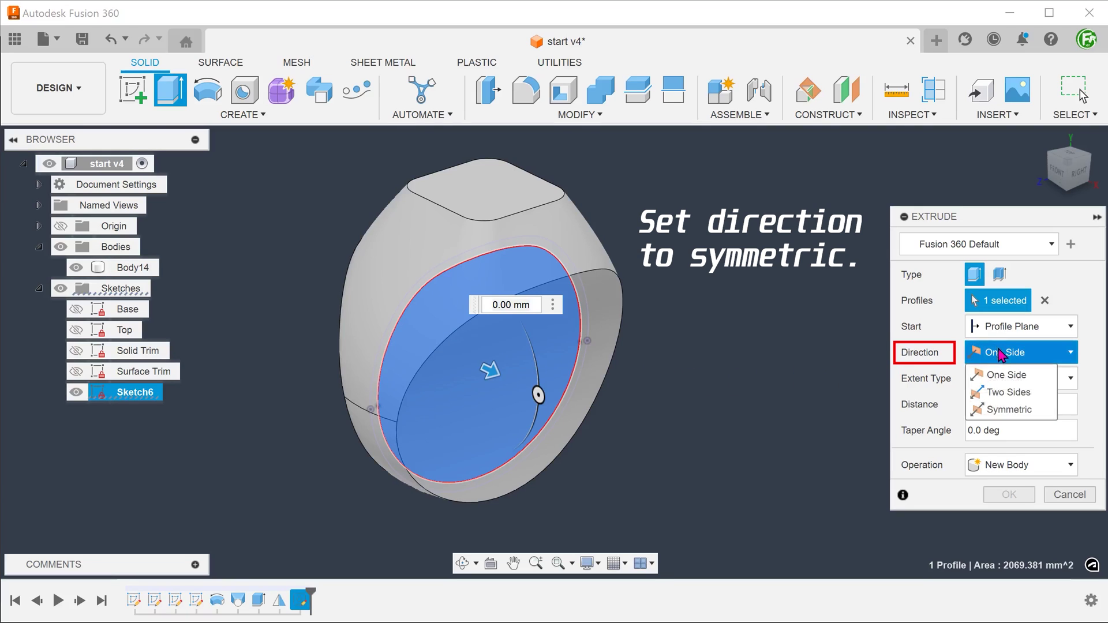
click(1012, 411)
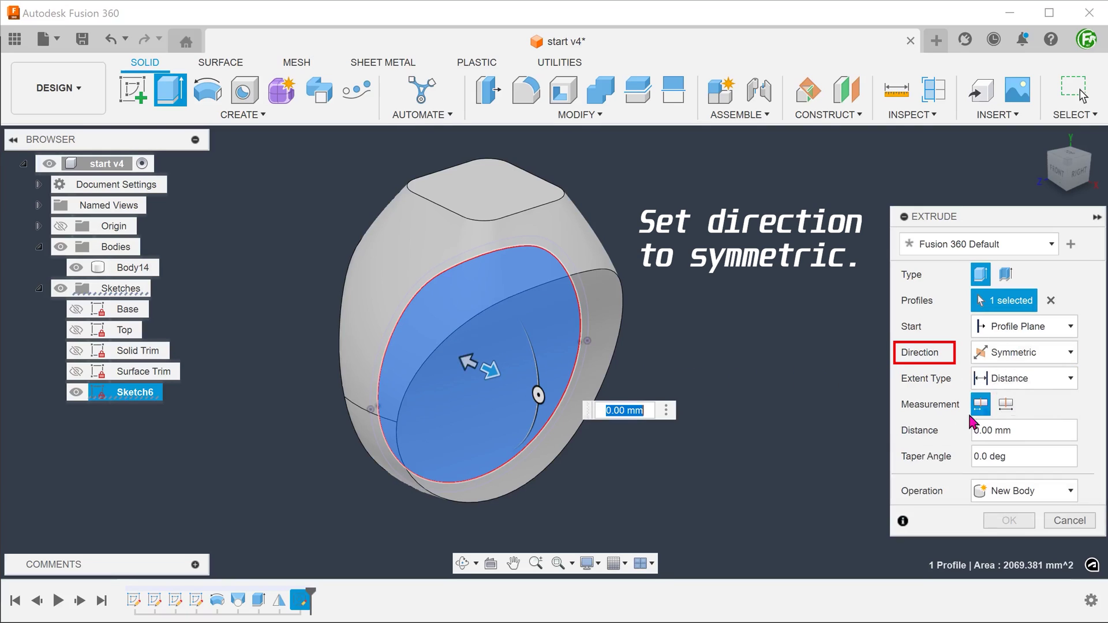
drag(491, 370, 605, 411)
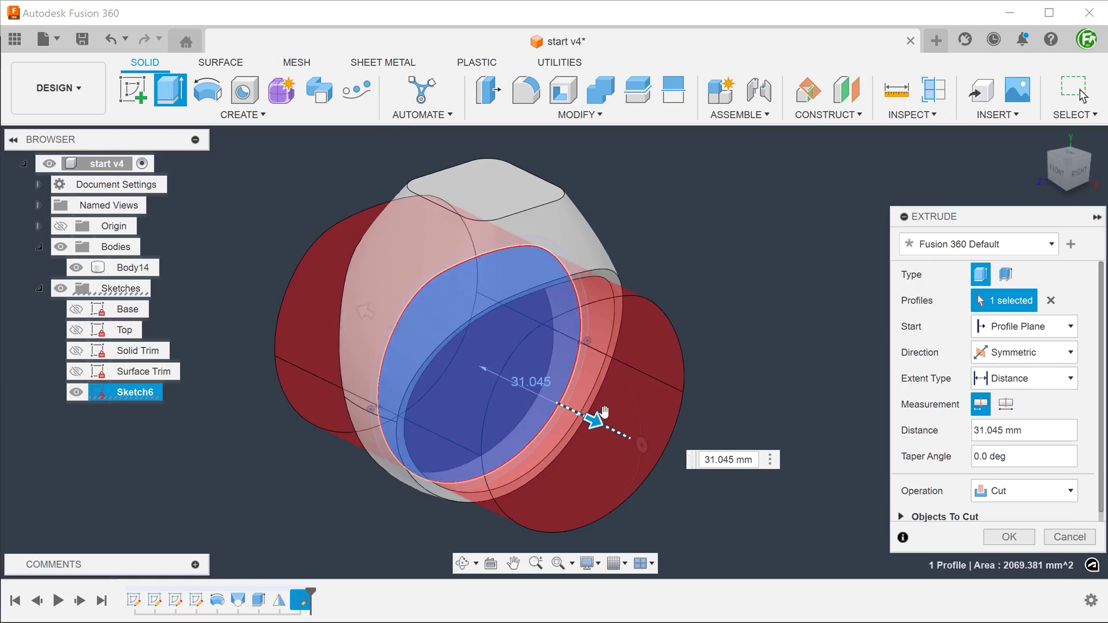
click(1031, 381)
click(998, 418)
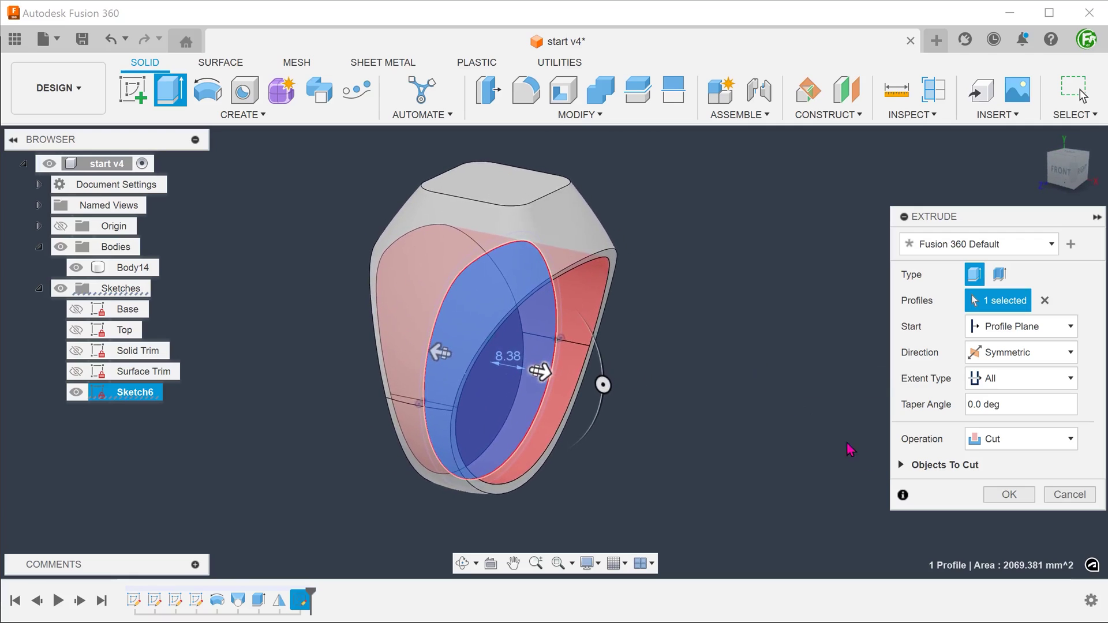
click(1008, 495)
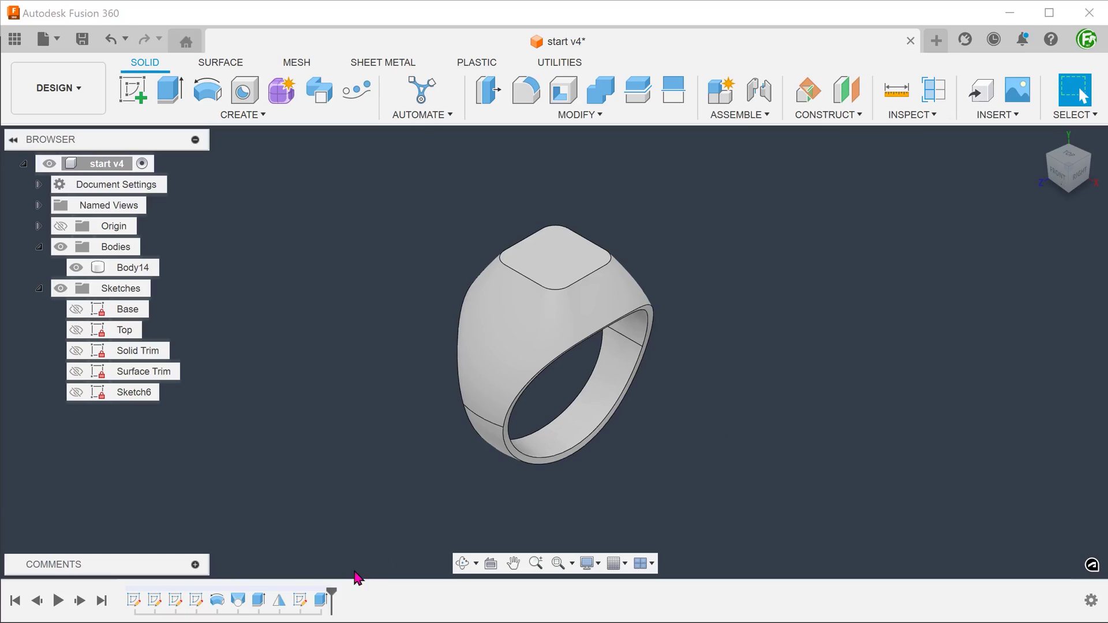
Step: Roll the timeline back before the finger-hole cut and shell the body to 2 mm inside thickness, removing both side faces and the top face
drag(332, 596, 310, 595)
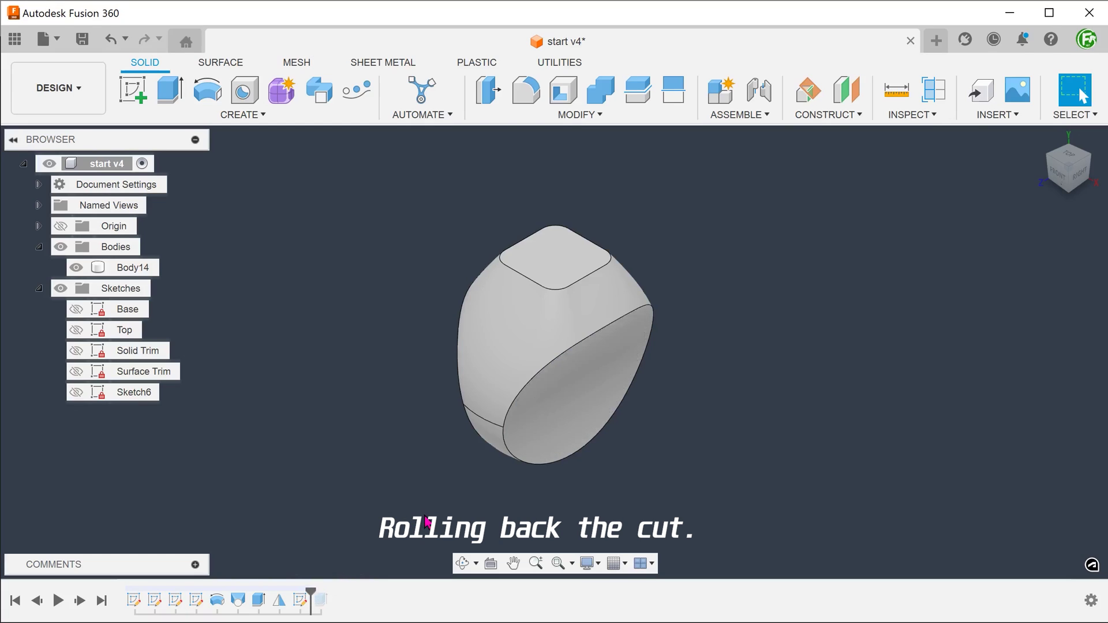
click(594, 115)
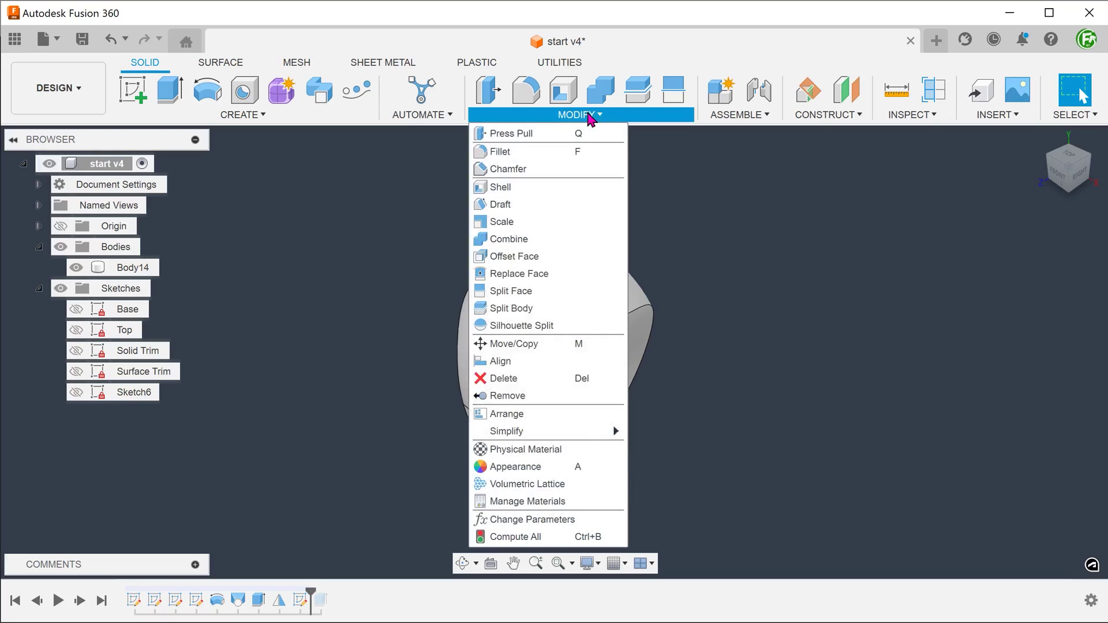
click(579, 191)
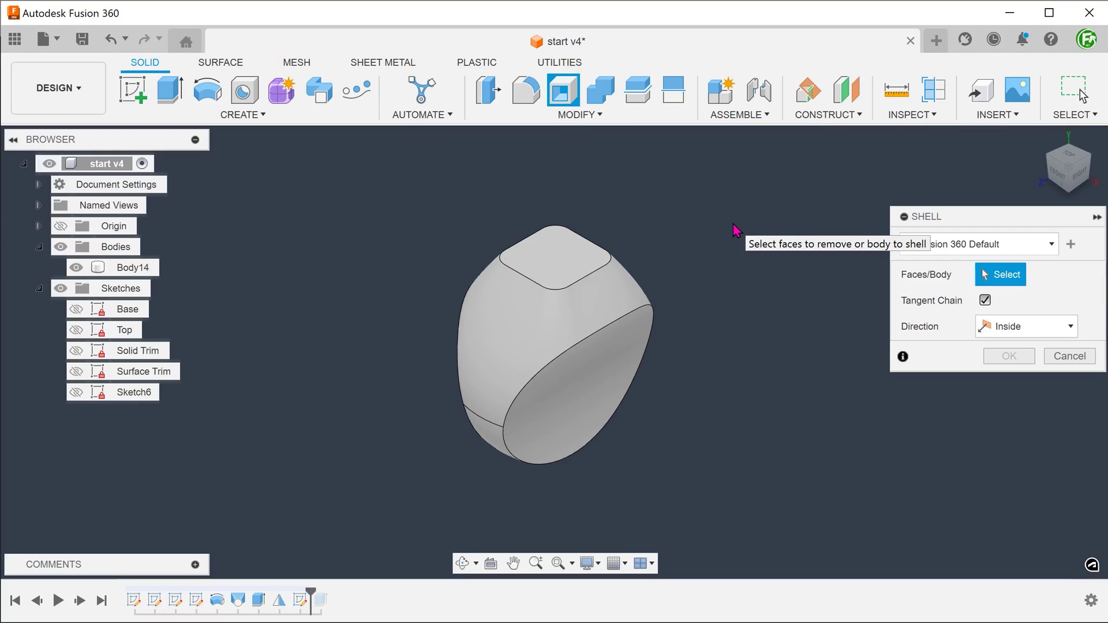
click(589, 389)
shift+middle_drag(737, 383, 560, 230)
click(513, 353)
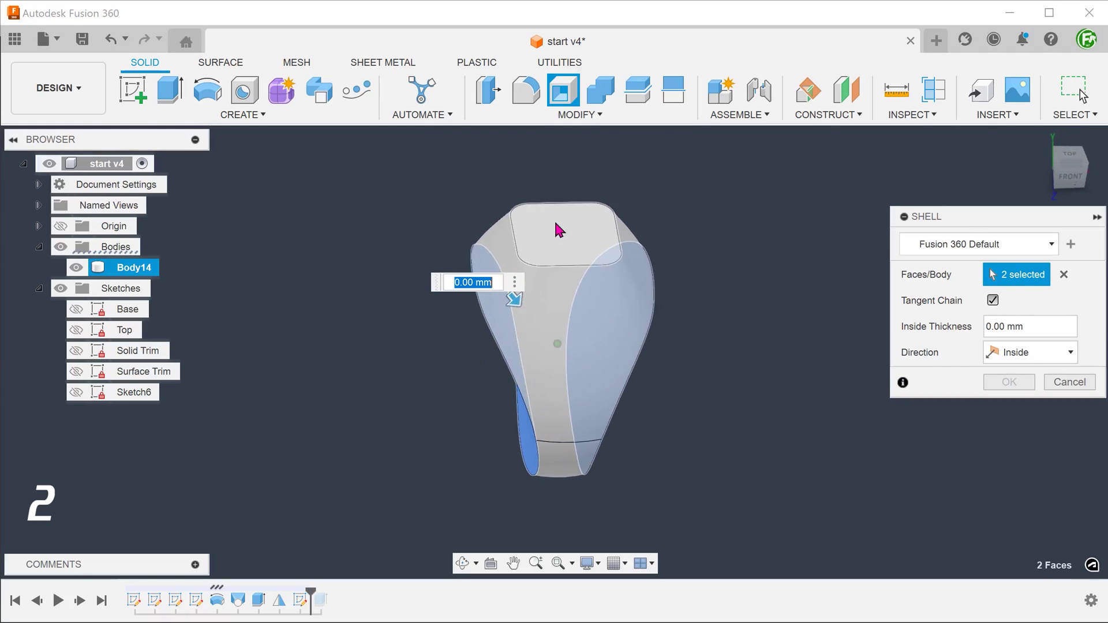
click(558, 229)
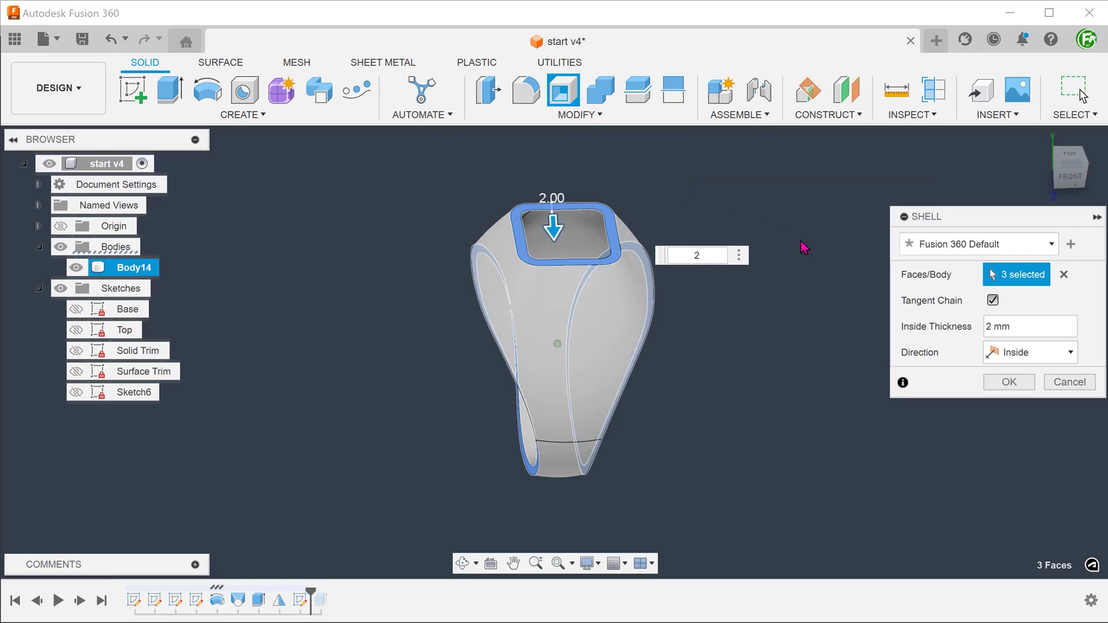
shift+middle_drag(797, 364, 769, 372)
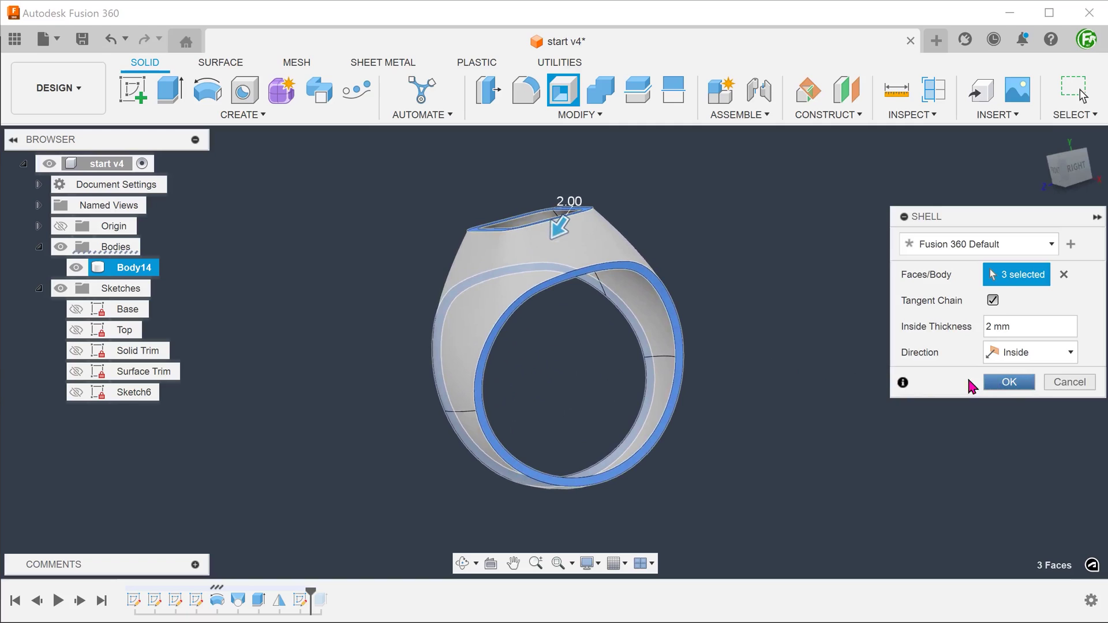
key(Return)
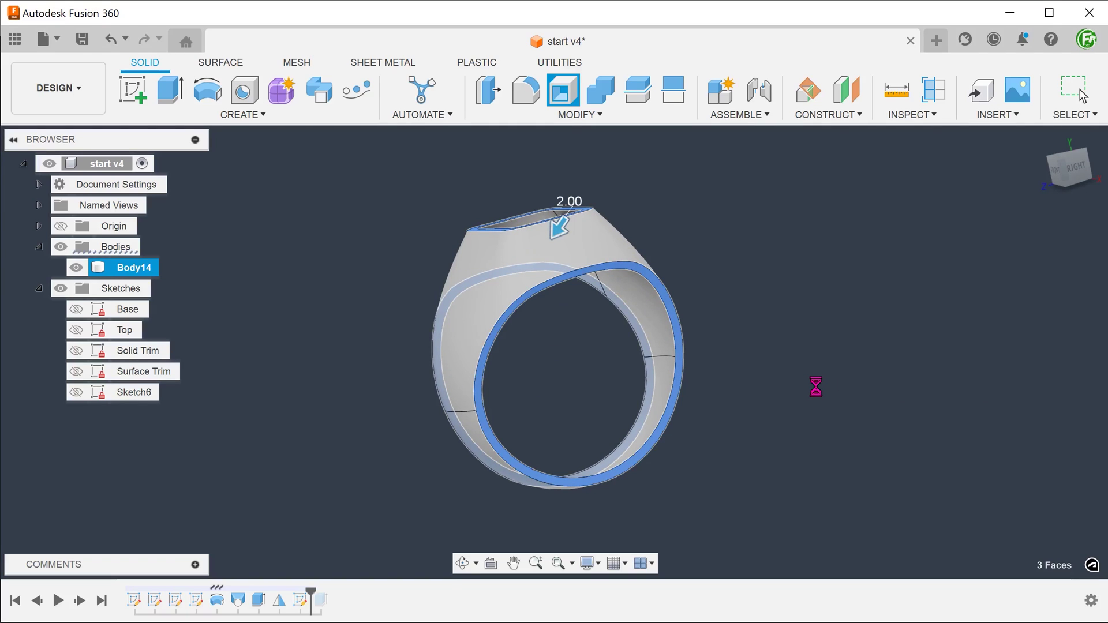
shift+middle_drag(817, 389, 853, 392)
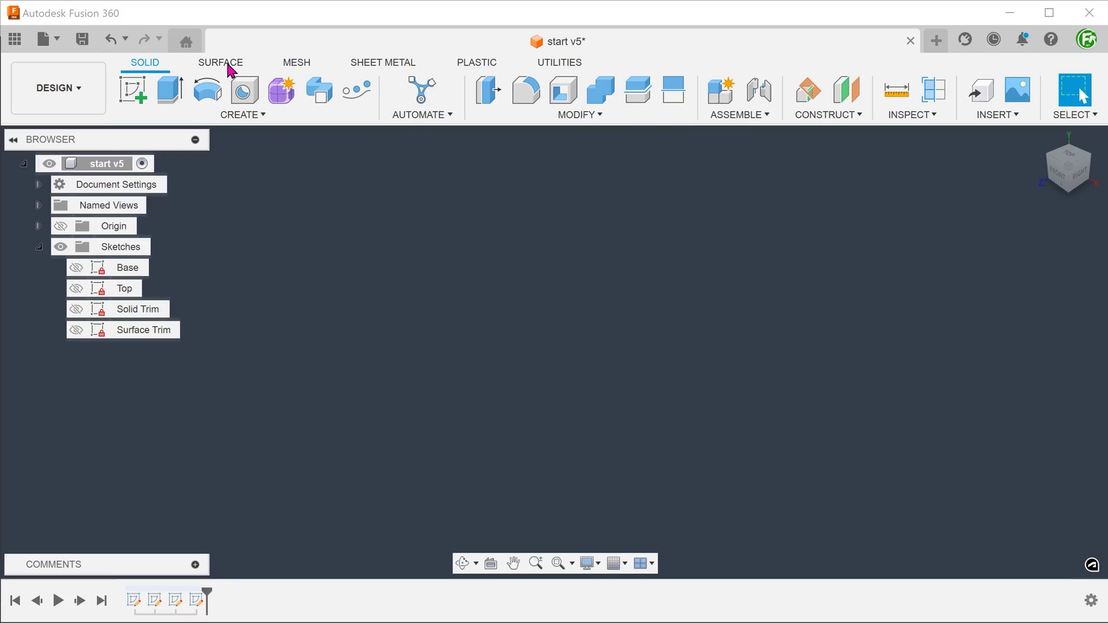
Step: Show the Base sketch and revolve its arc 360° about the vertical line as a new surface body, with Chaining off
click(230, 68)
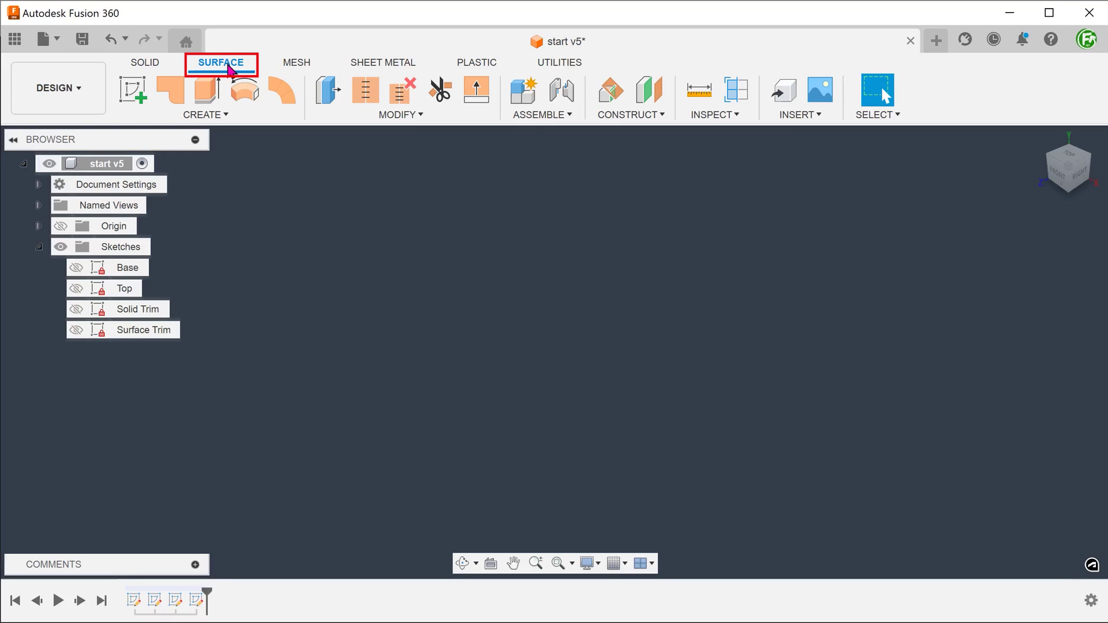
click(76, 268)
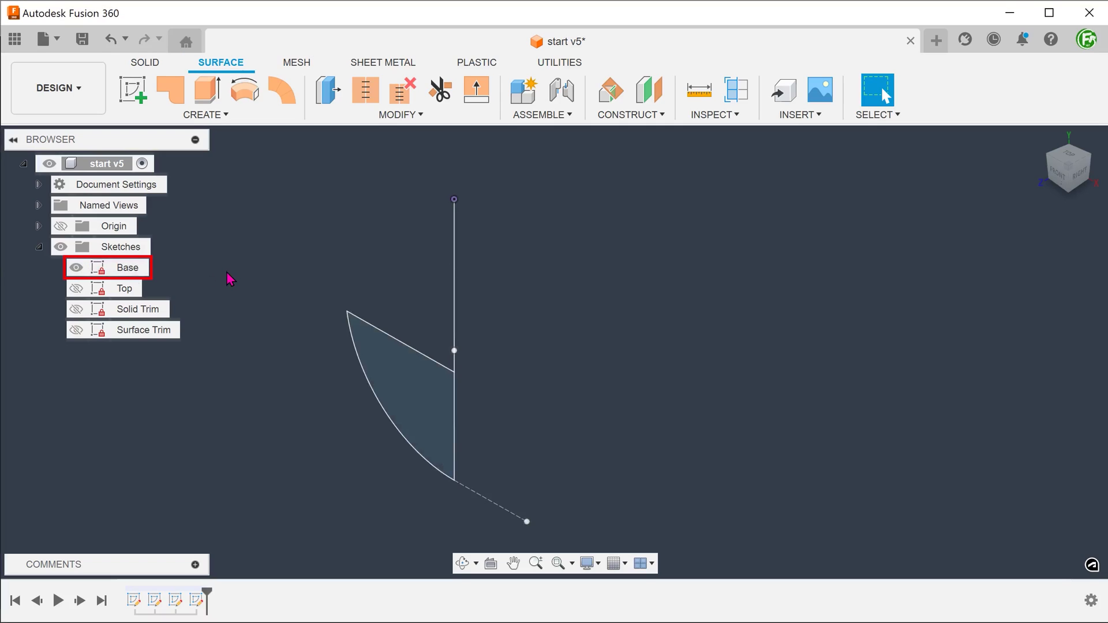
click(228, 117)
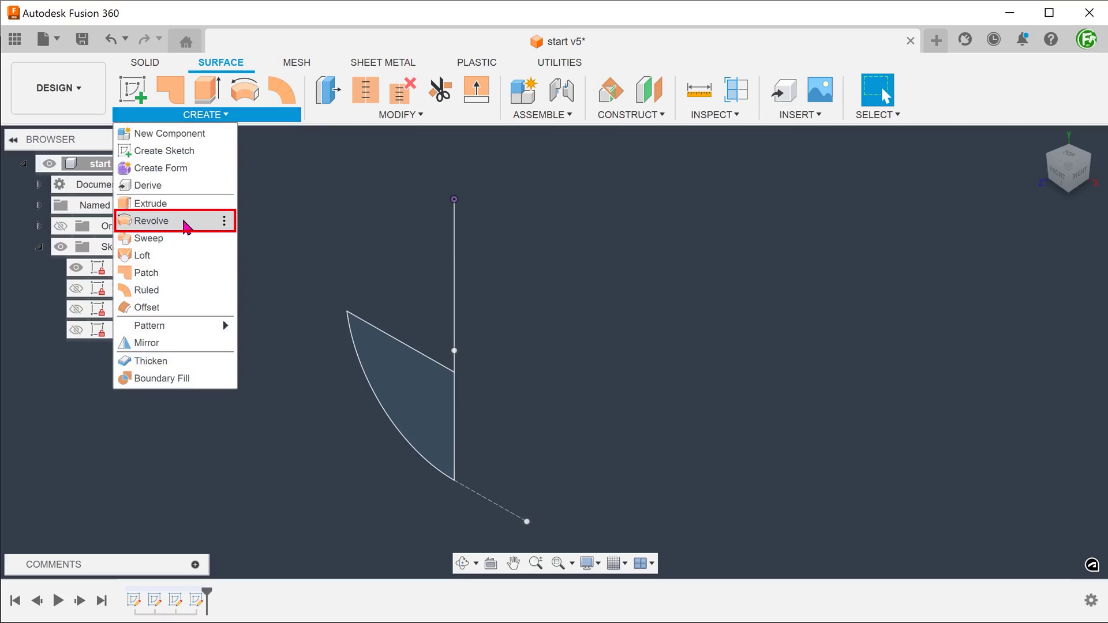
click(185, 225)
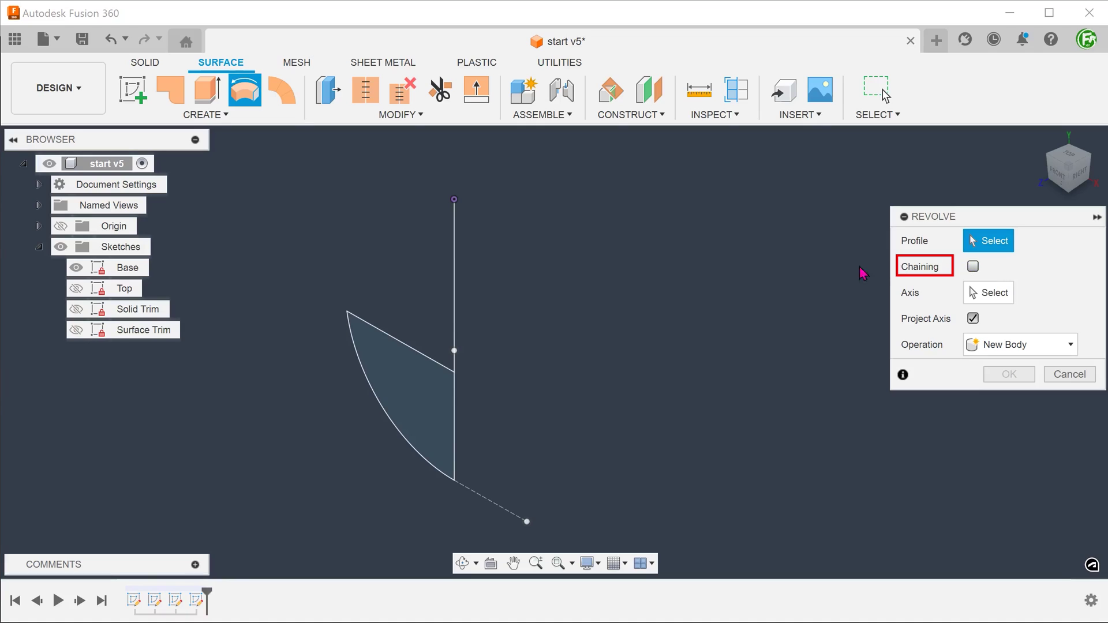
click(415, 454)
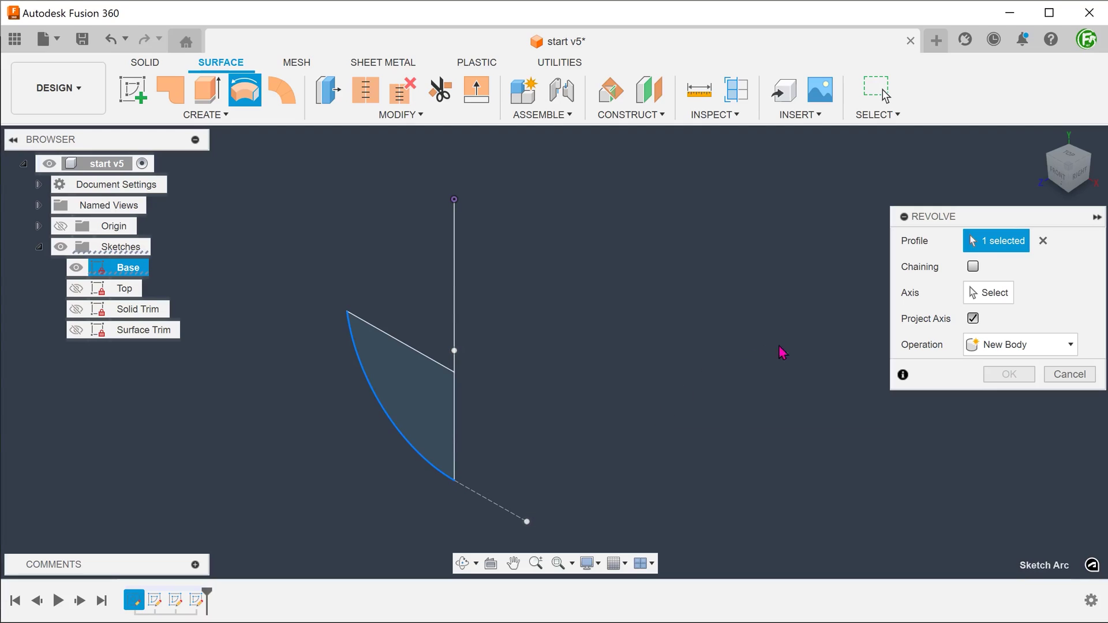
click(979, 299)
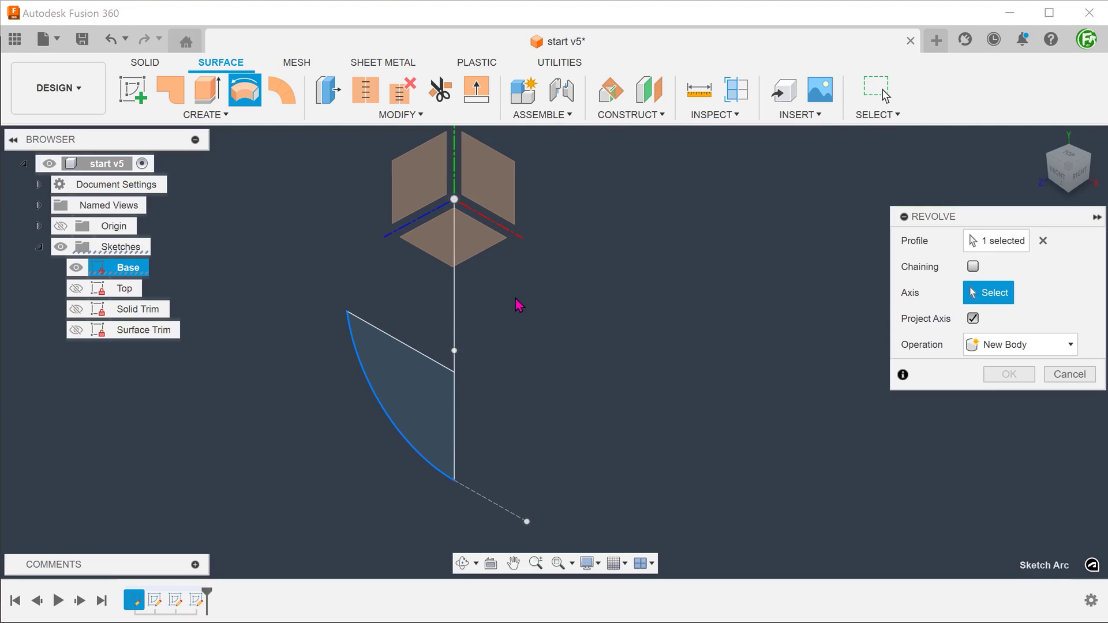
click(455, 312)
shift+middle_drag(668, 223, 747, 429)
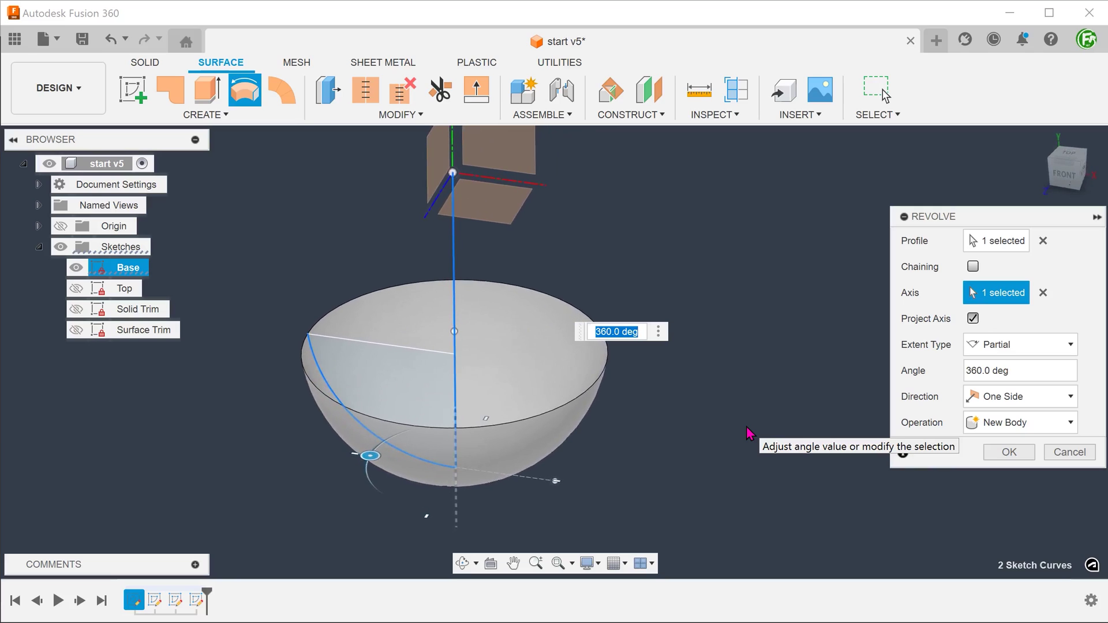
click(1005, 453)
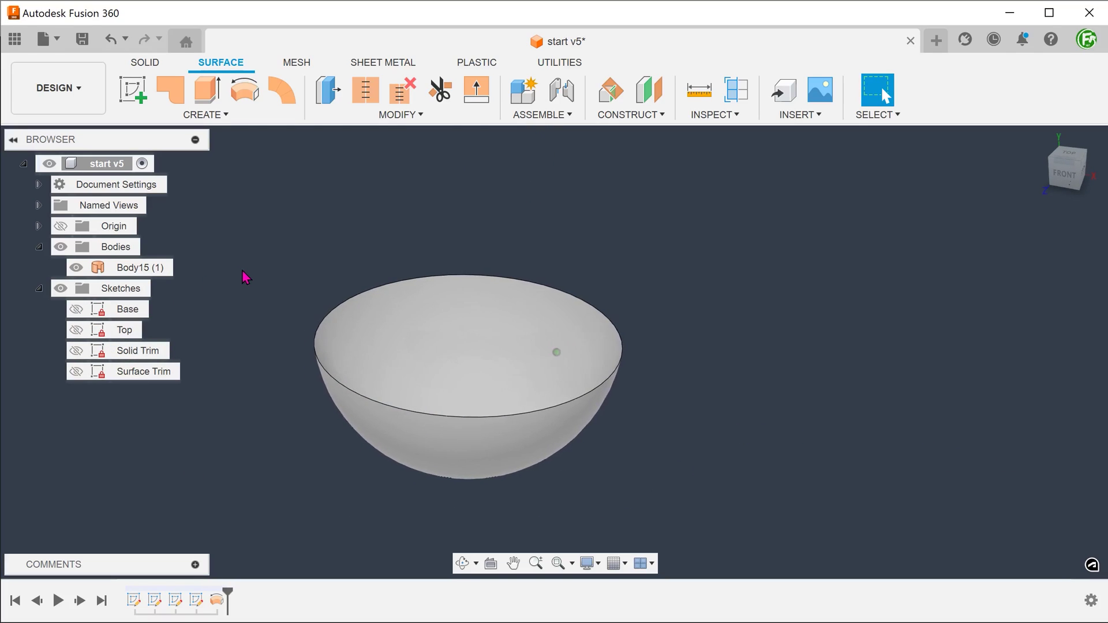
Step: Show the Top sketch and set up a surface loft from the bowl's circular edge to the Top sketch profile
shift+middle_drag(242, 270, 309, 229)
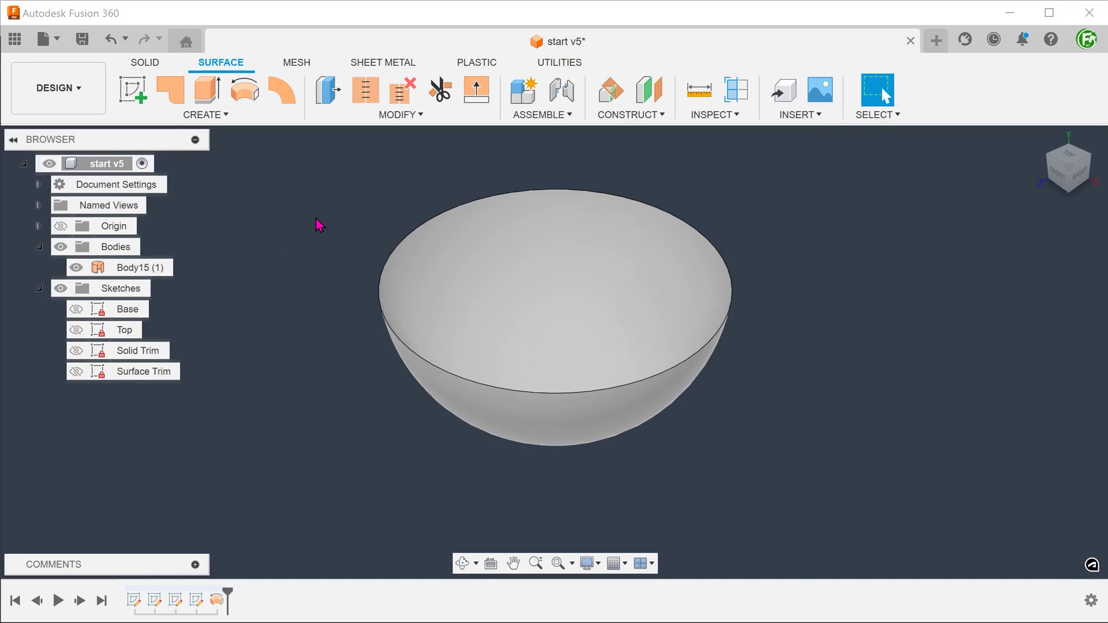
click(316, 217)
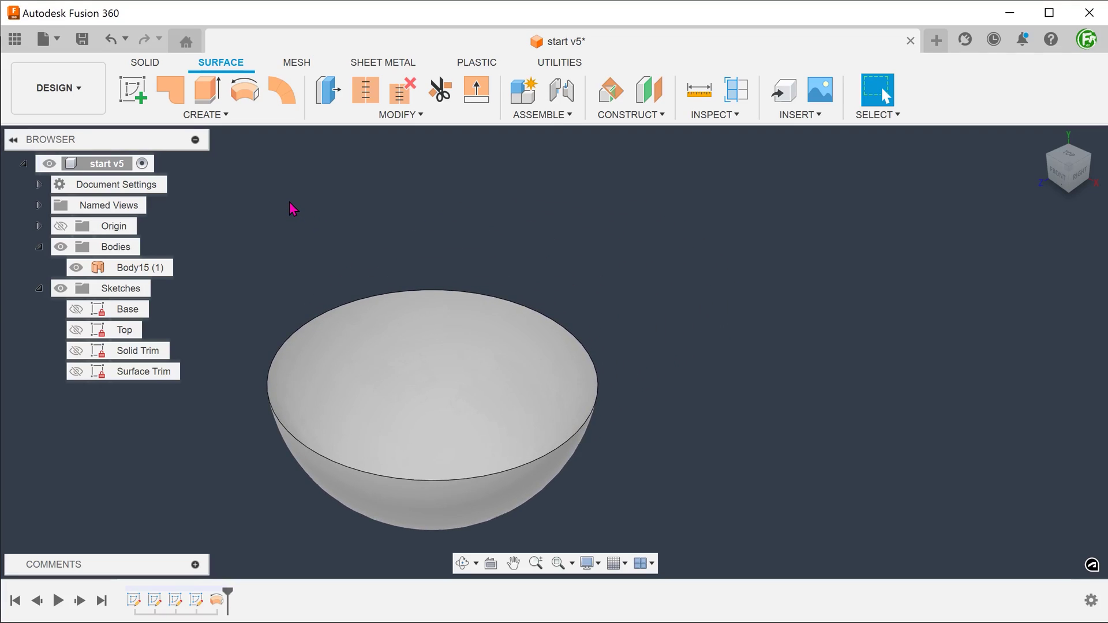
click(76, 330)
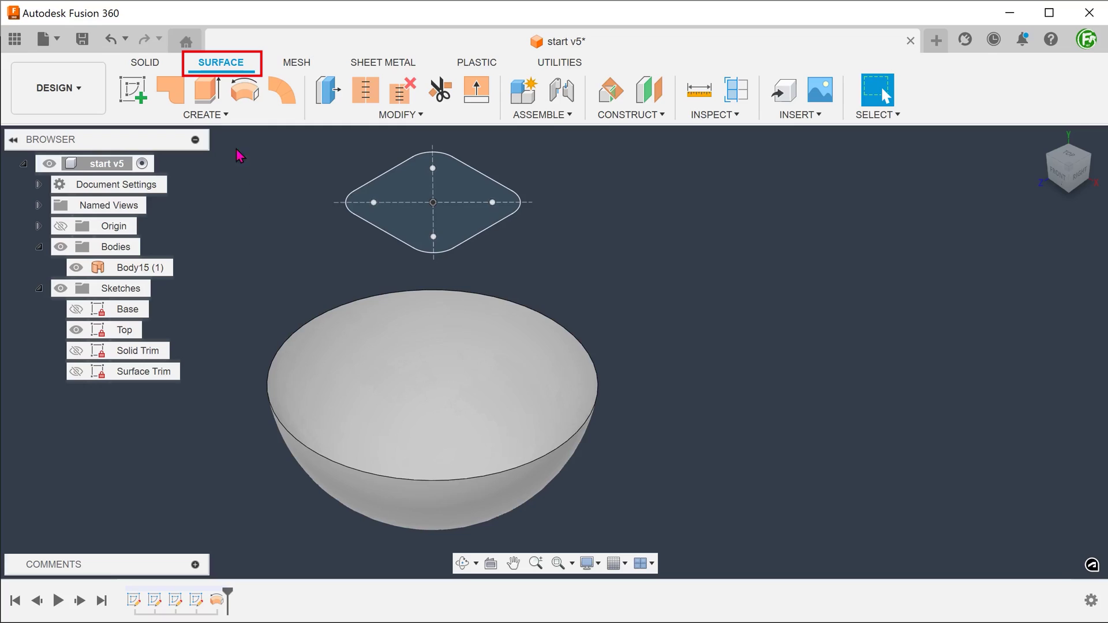
click(217, 115)
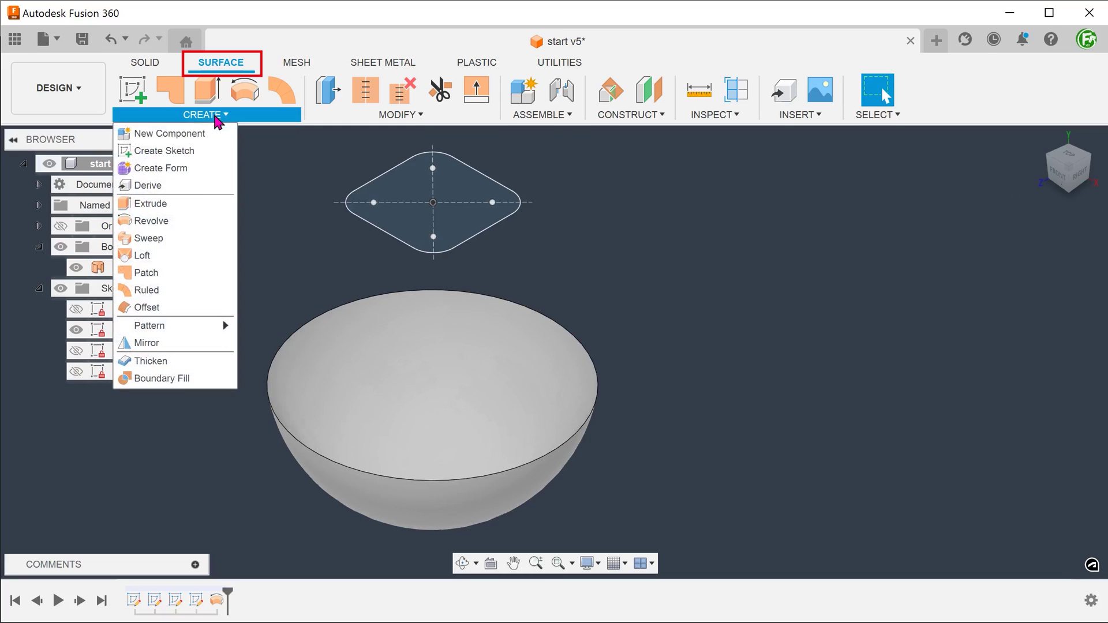
click(176, 261)
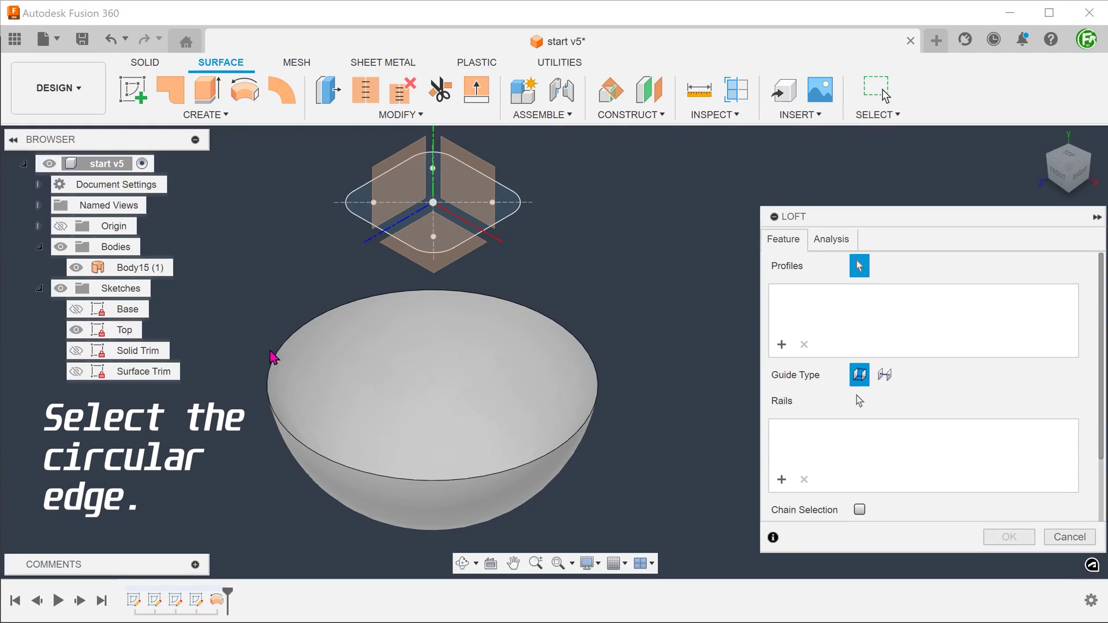
click(276, 359)
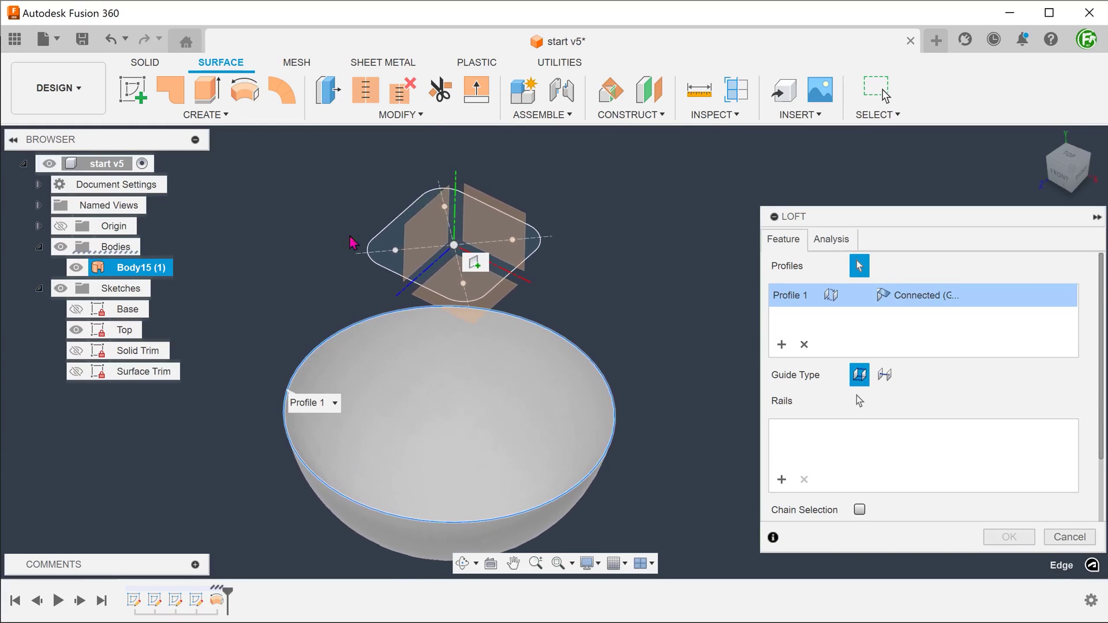
click(393, 244)
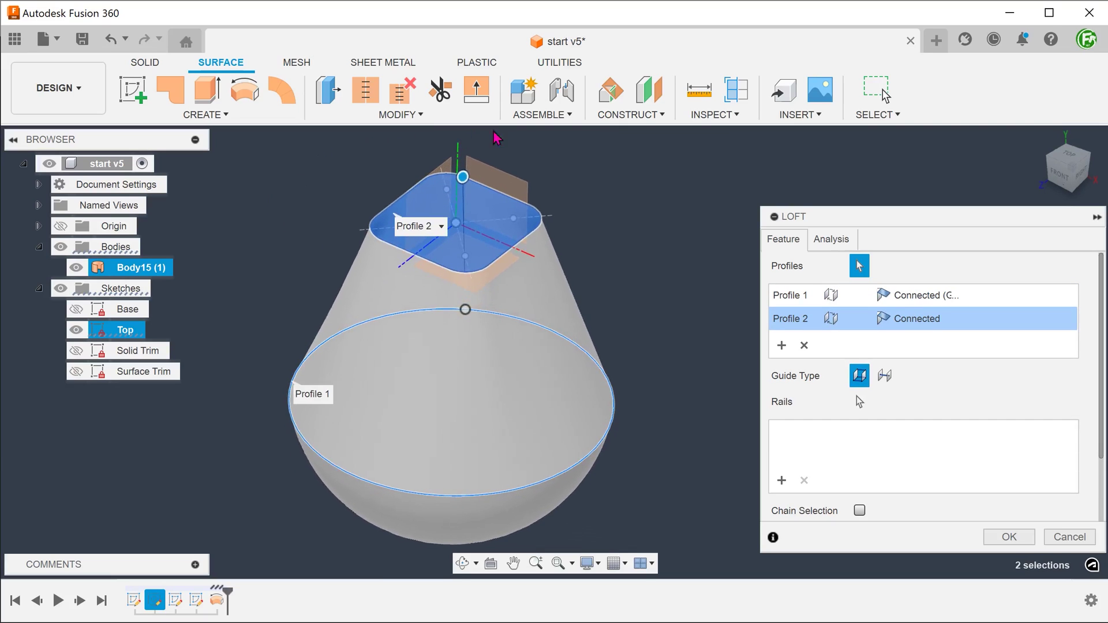
Step: Set the loft's circular-edge profile to Tangent (G1), finish the loft, and hide the Top sketch
click(780, 294)
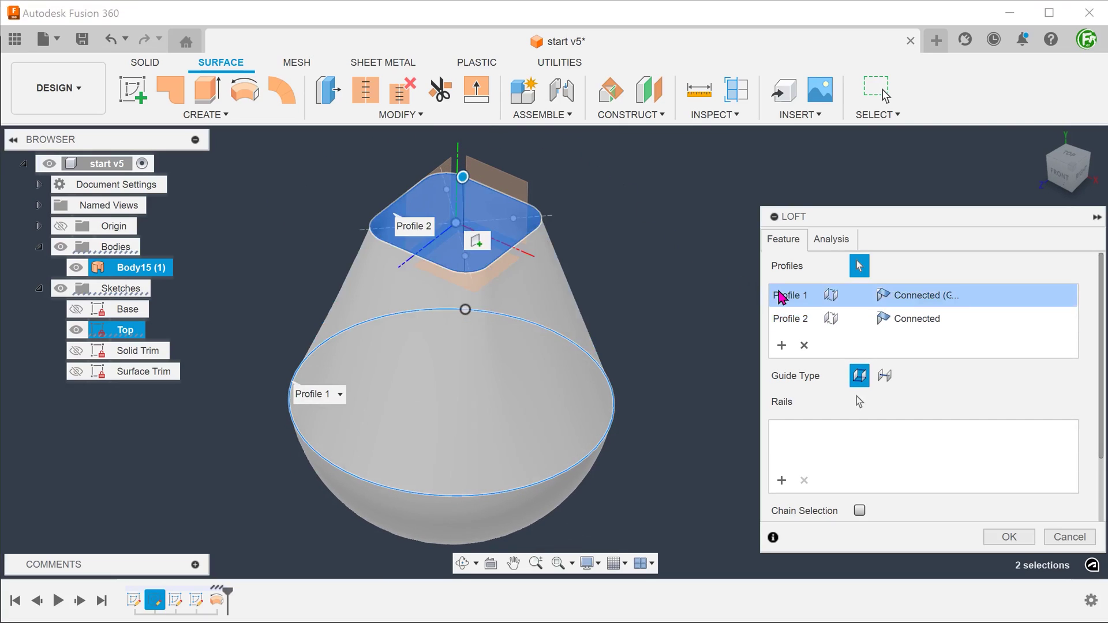
shift+middle_drag(687, 299, 691, 287)
click(911, 295)
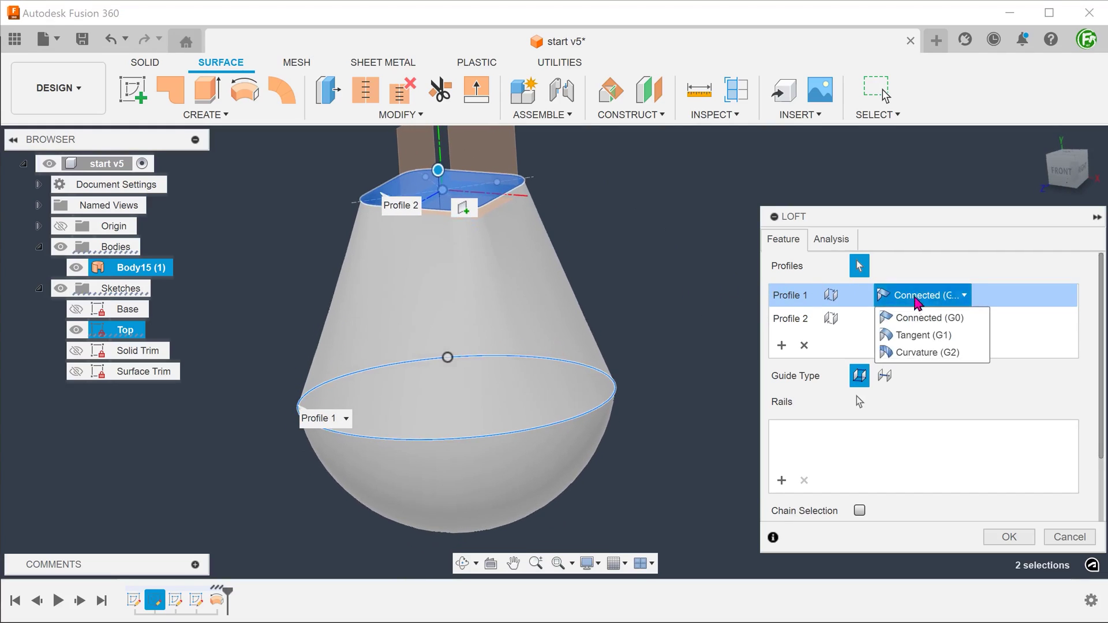
click(950, 337)
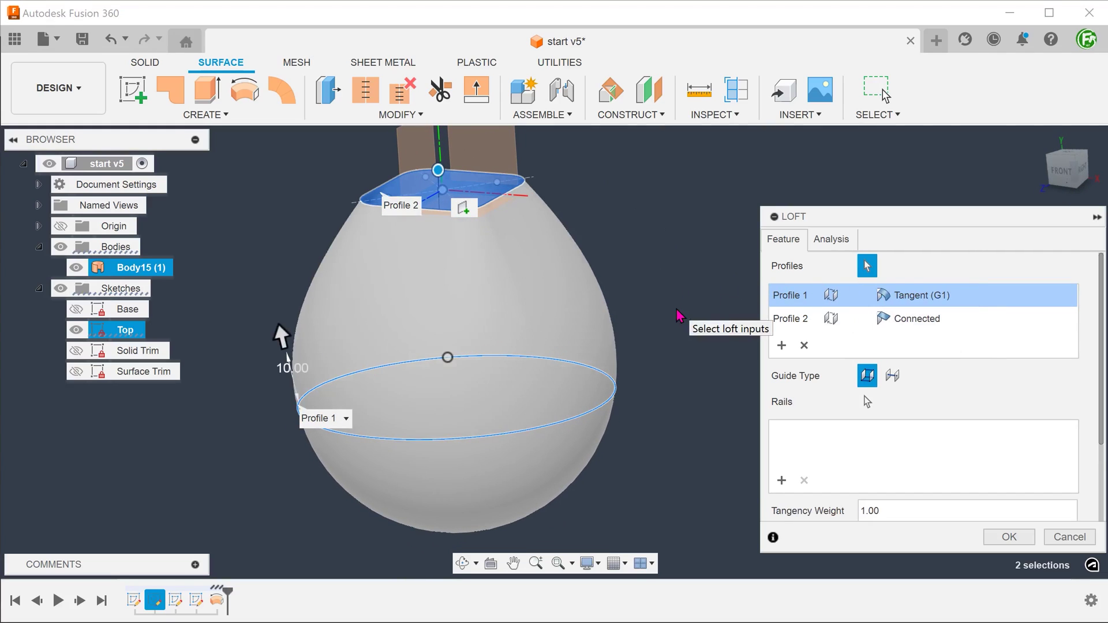
click(1008, 537)
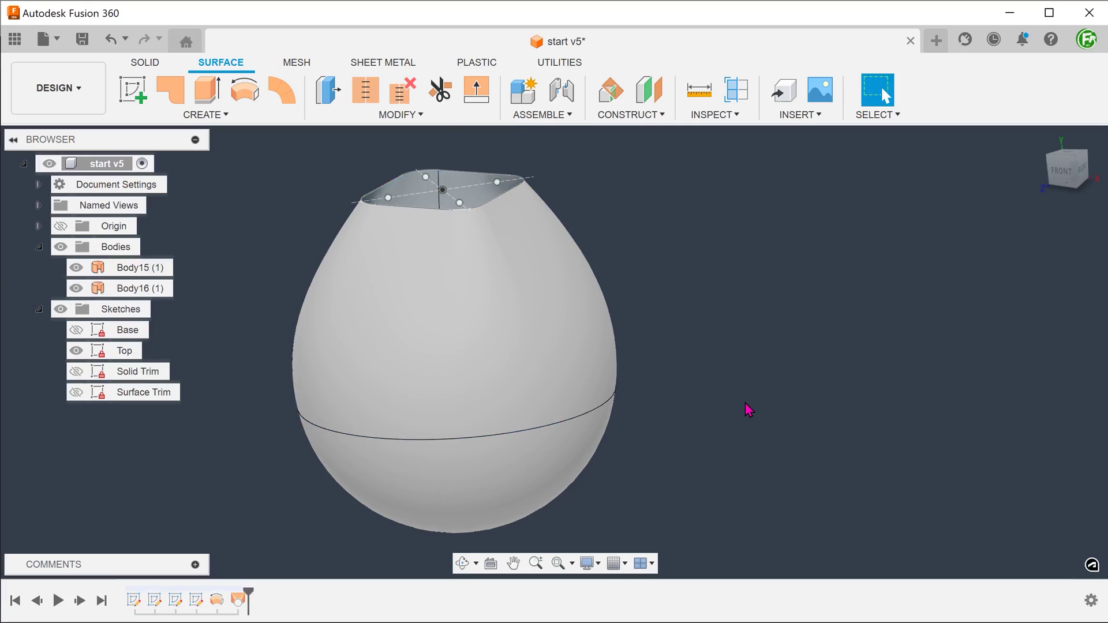
click(78, 353)
Step: Show the Surface Trim sketch and inspect its two side arcs and the short connecting line from the front
mouse_move(242, 226)
shift+middle_down()
mouse_move(257, 232)
mouse_move(452, 162)
shift+middle_up()
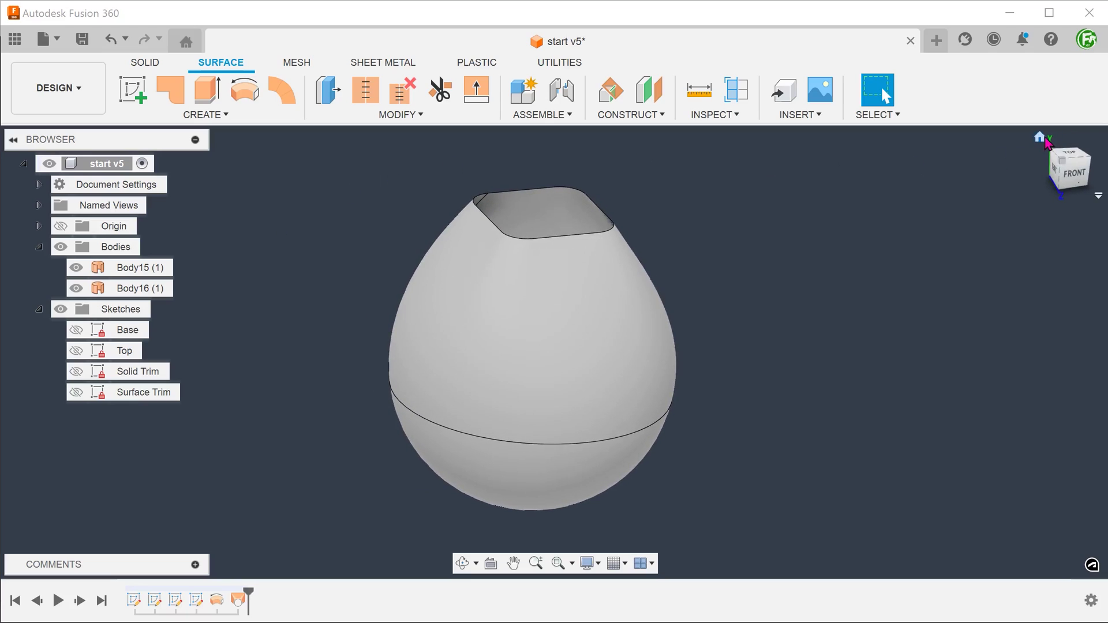
click(1041, 137)
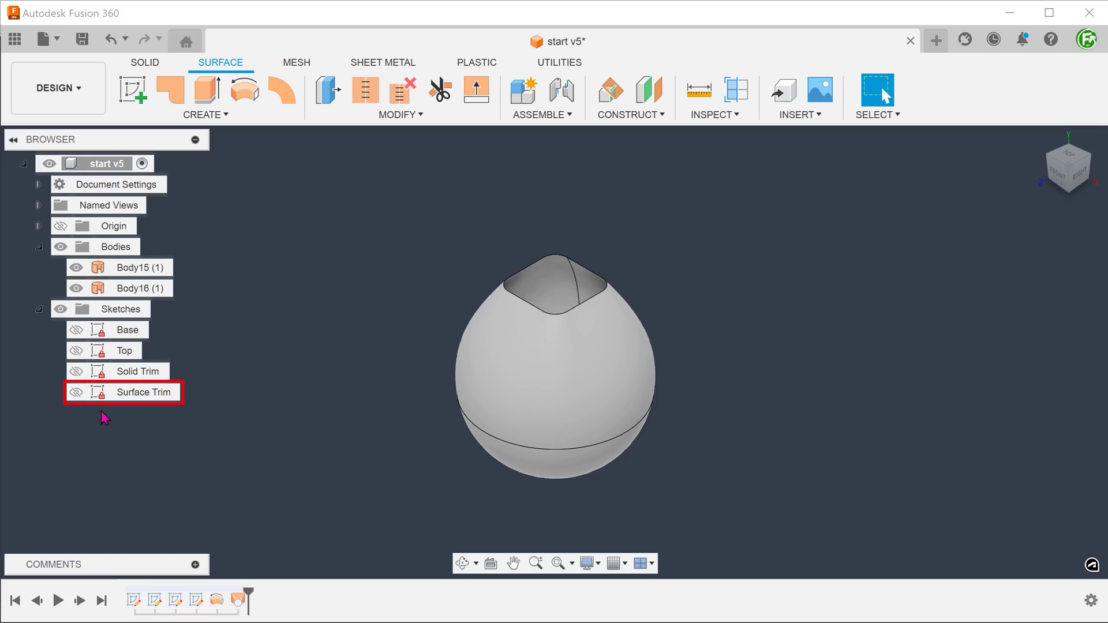
click(75, 392)
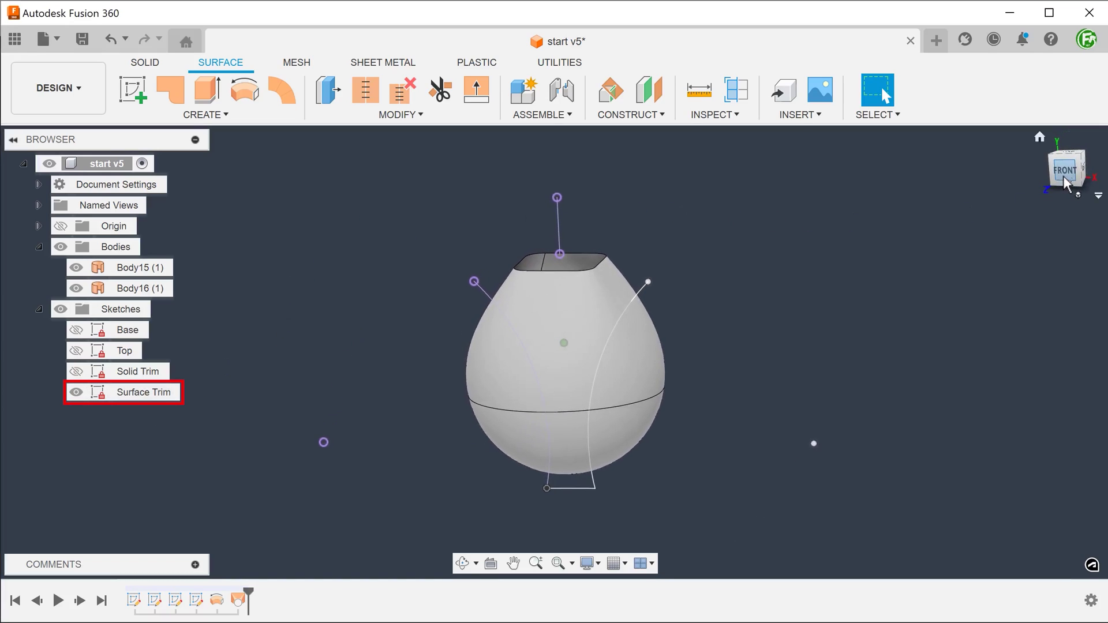
click(497, 294)
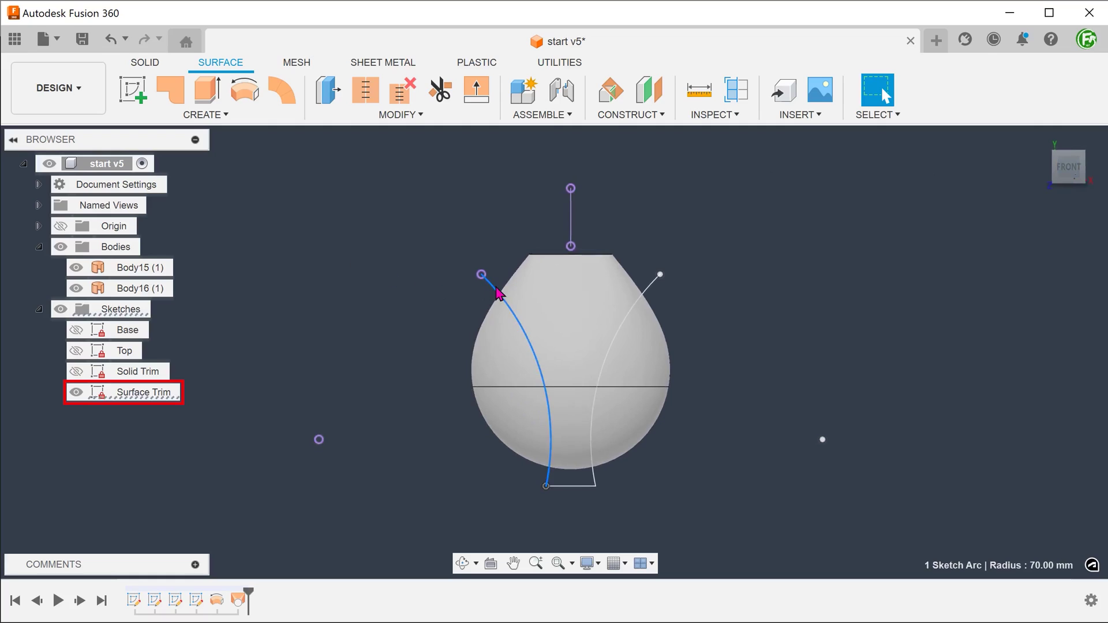
click(651, 288)
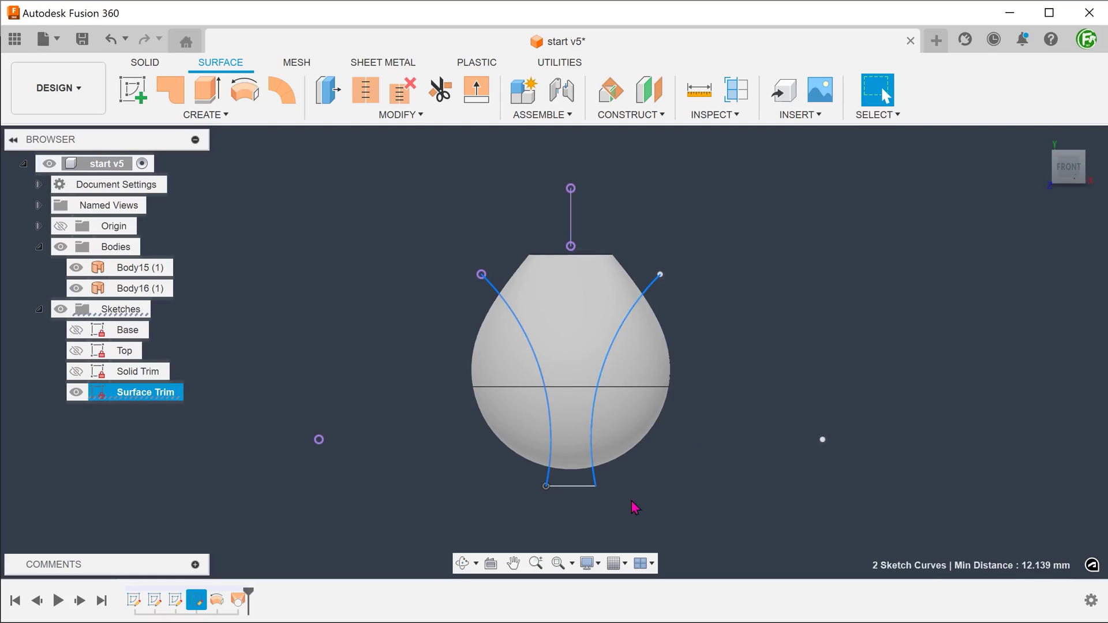
click(567, 490)
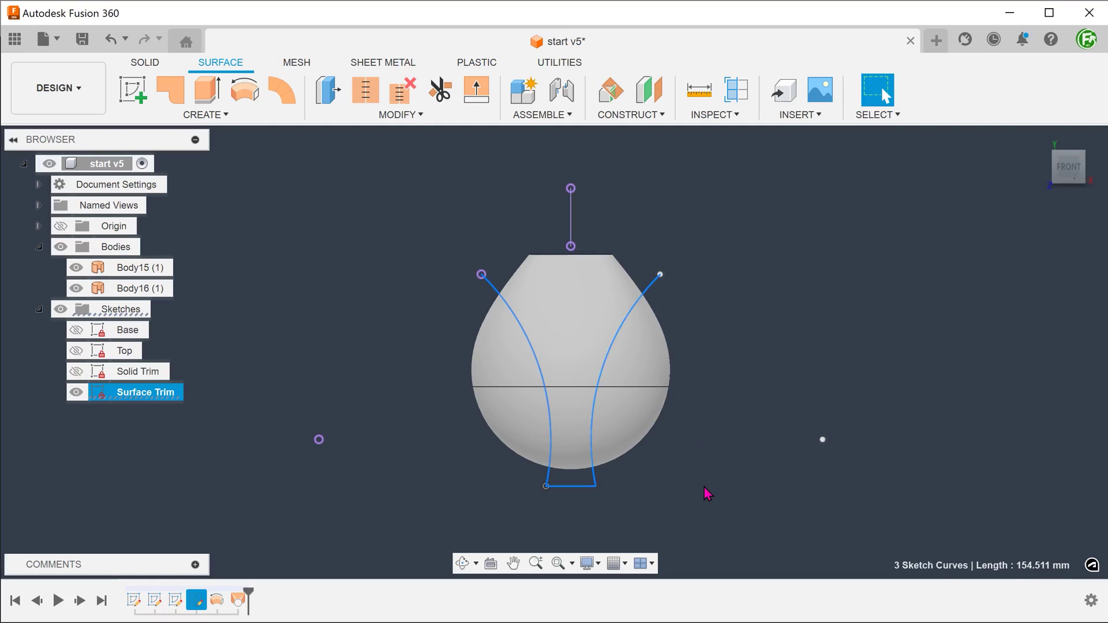
click(722, 446)
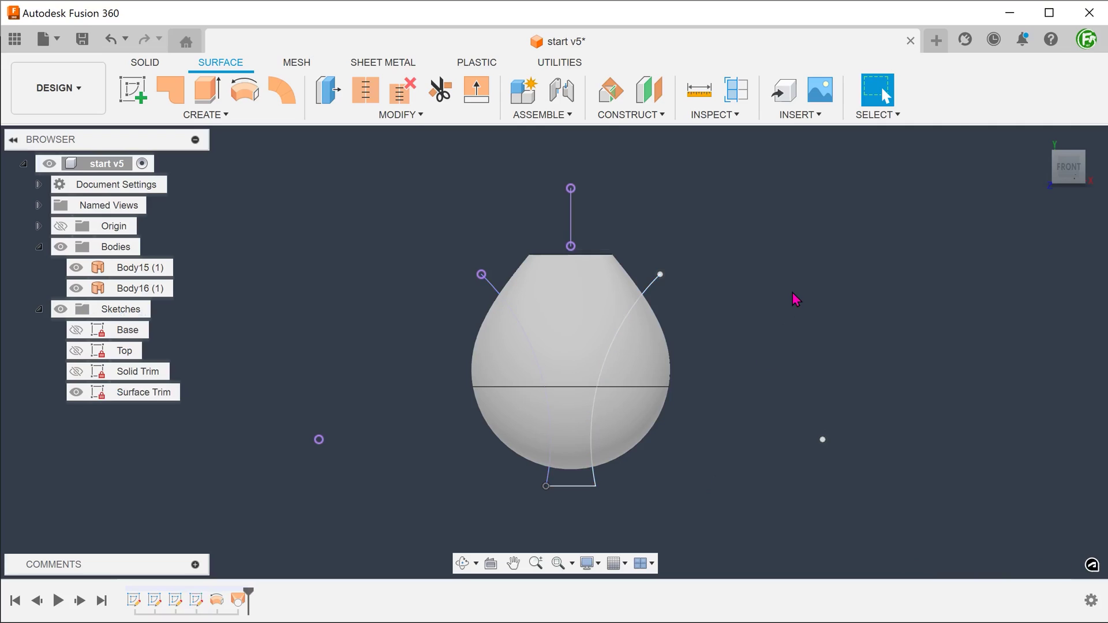
Step: Trim the lofted and revolved surfaces with the Surface Trim curves, removing the regions outside both arcs, and hide the sketch
click(414, 115)
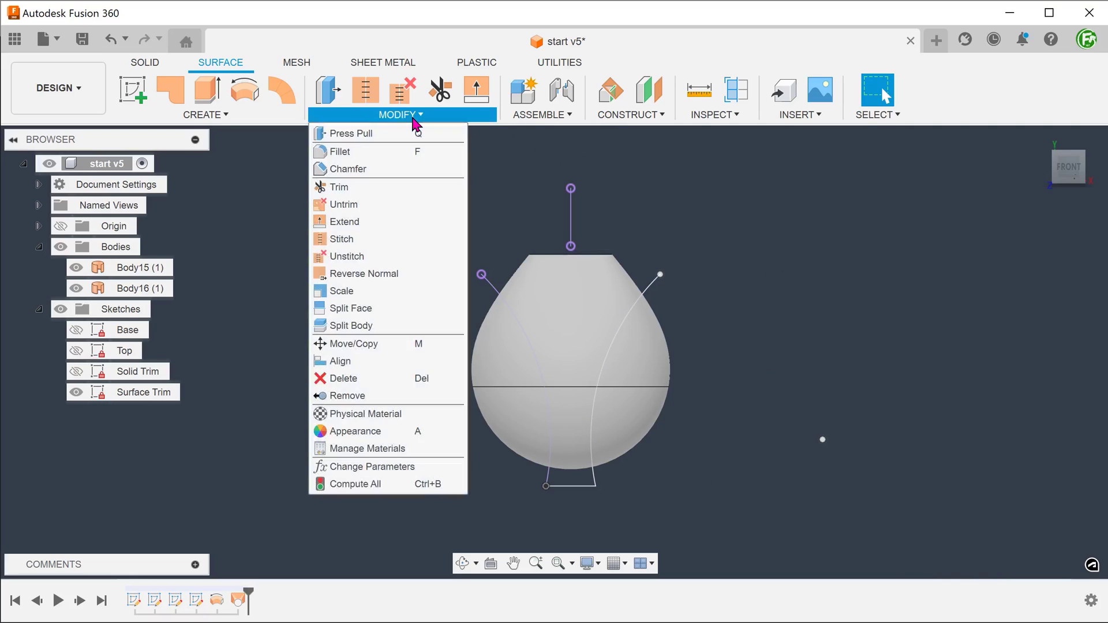
click(397, 193)
shift+middle_drag(331, 234, 313, 237)
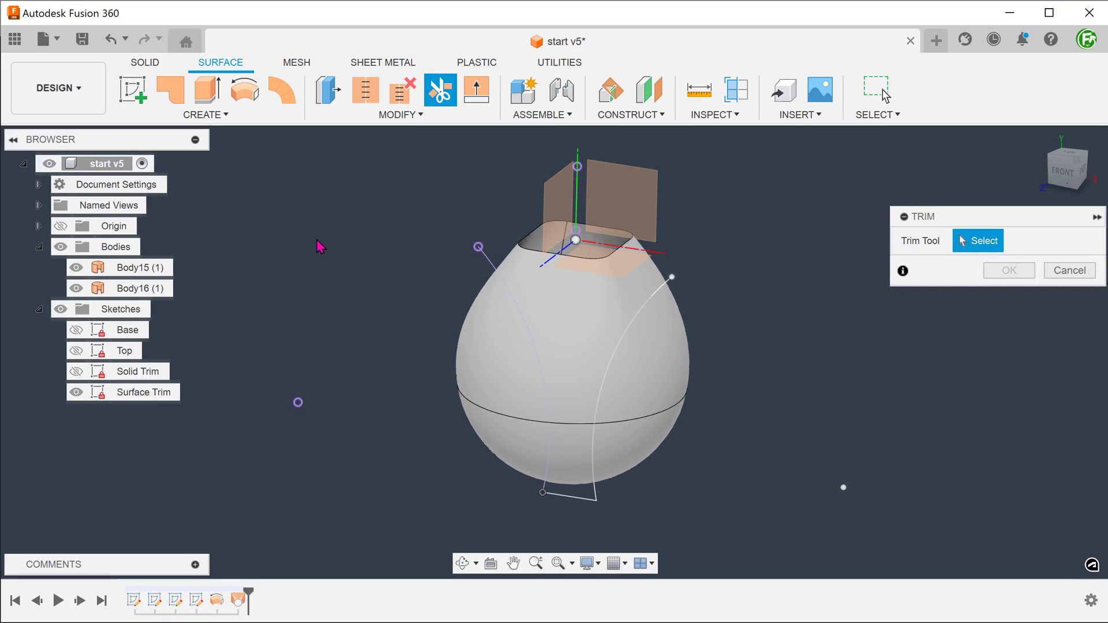
click(485, 264)
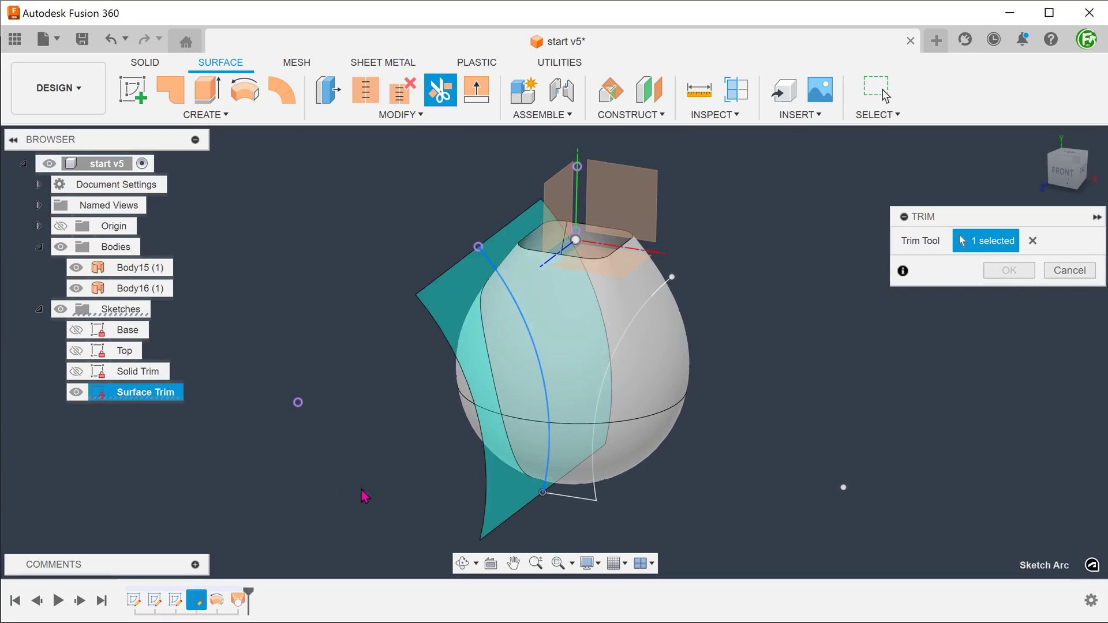
ctrl+click(585, 507)
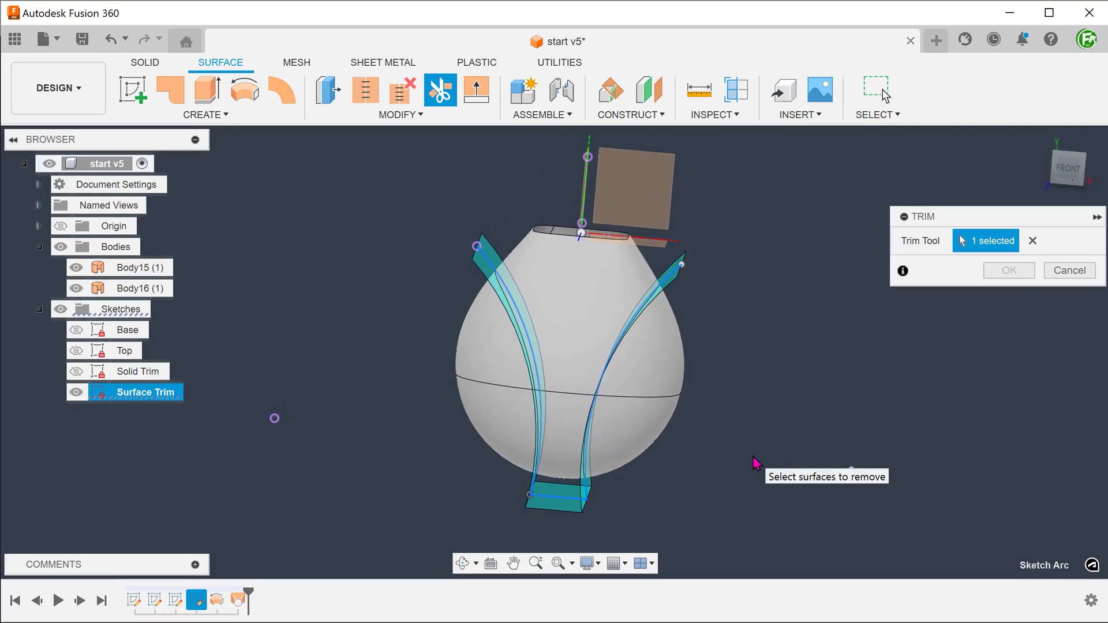
click(670, 365)
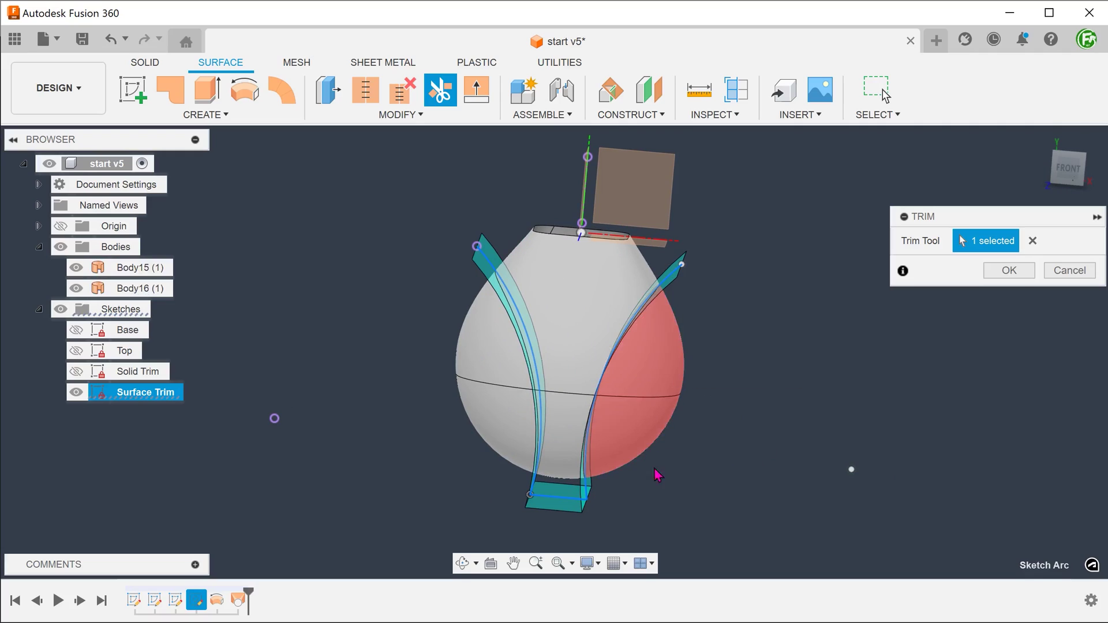
click(487, 382)
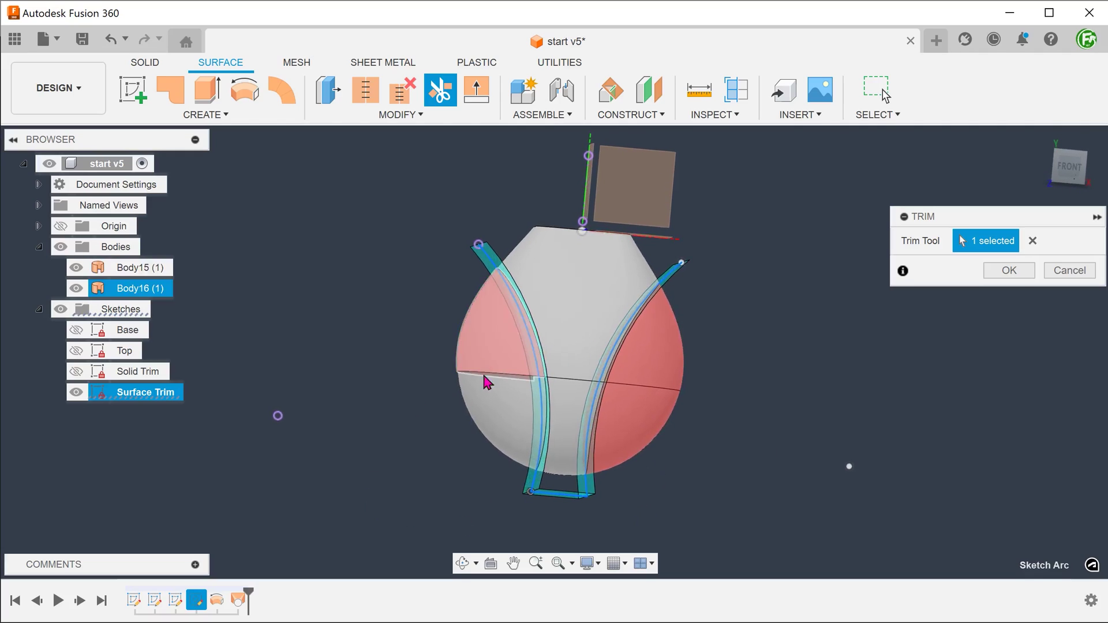
click(490, 392)
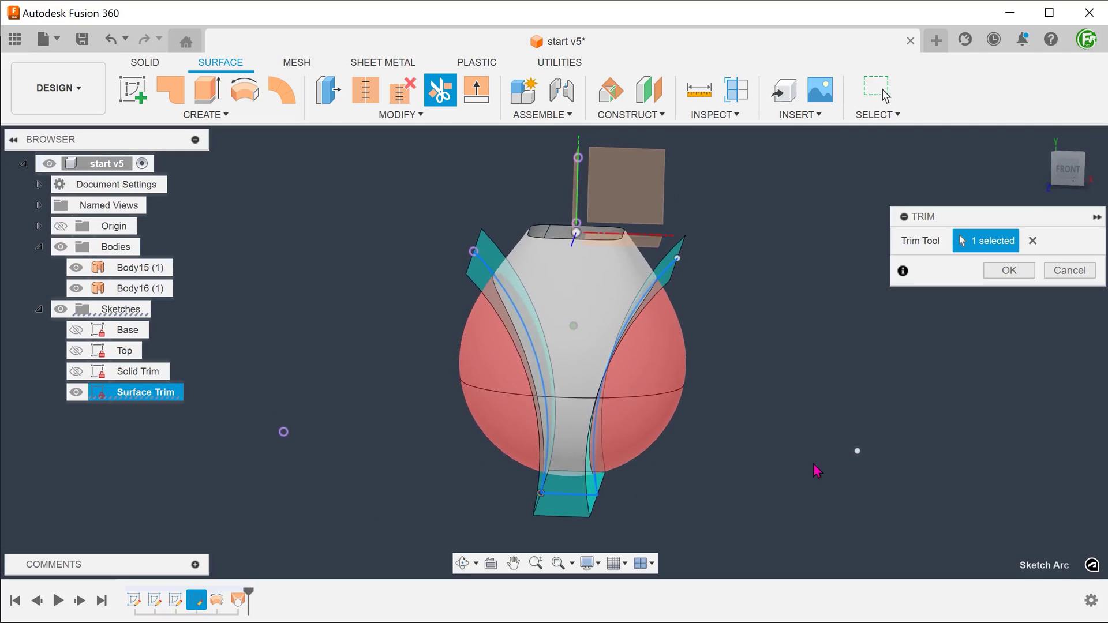
click(1007, 276)
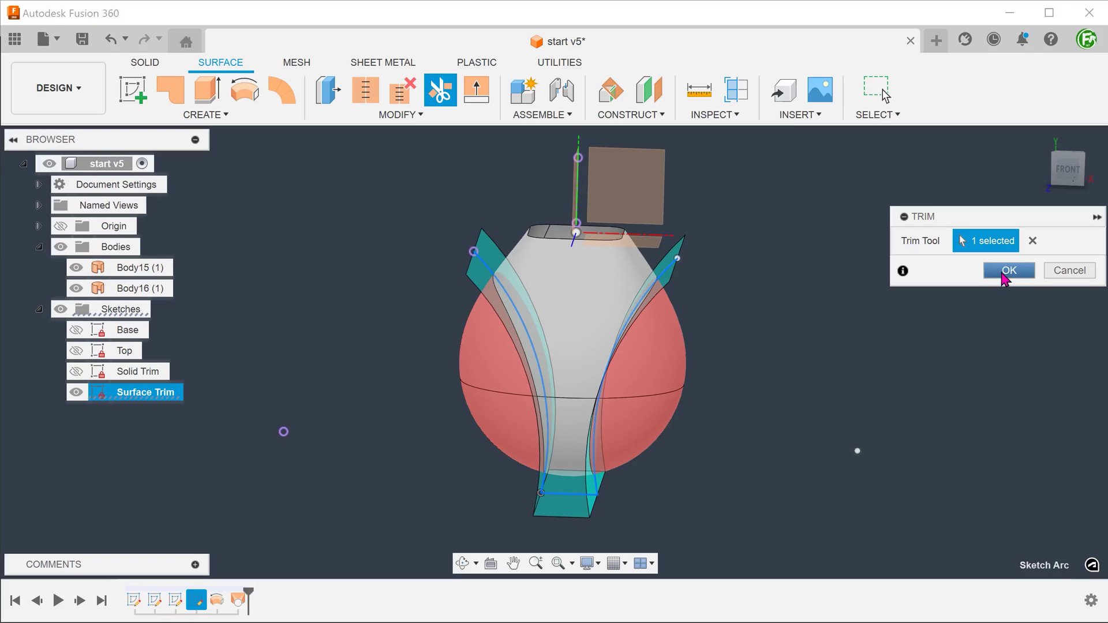
click(76, 392)
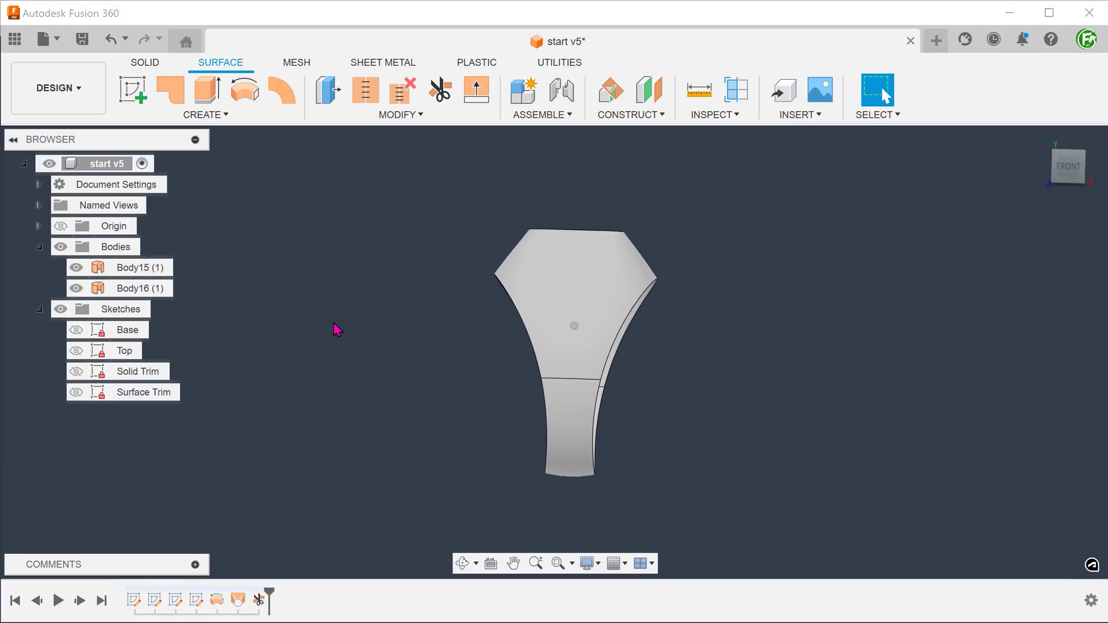
Step: Thicken the lofted and revolved ring surfaces by 2 mm on one side, with the operation set to Join
shift+middle_drag(344, 333, 697, 180)
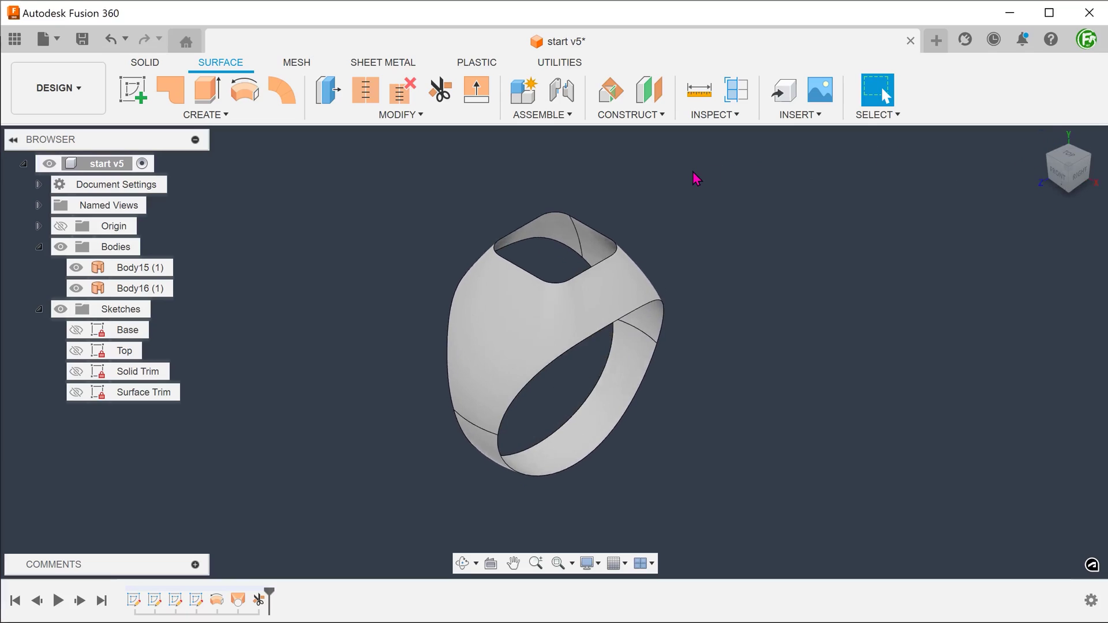
click(206, 119)
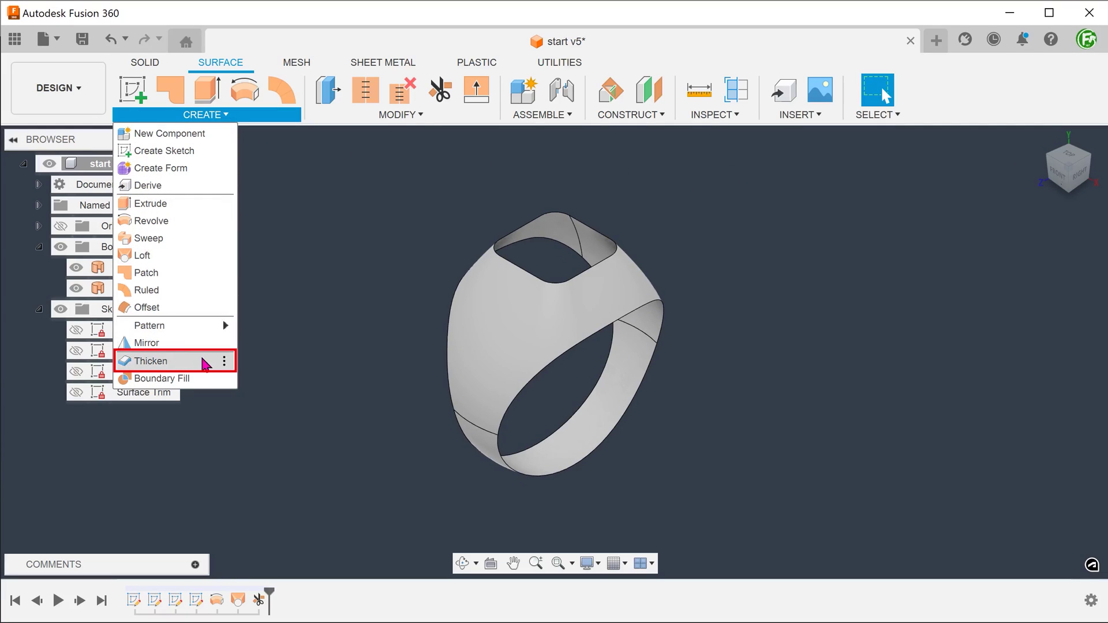
click(203, 362)
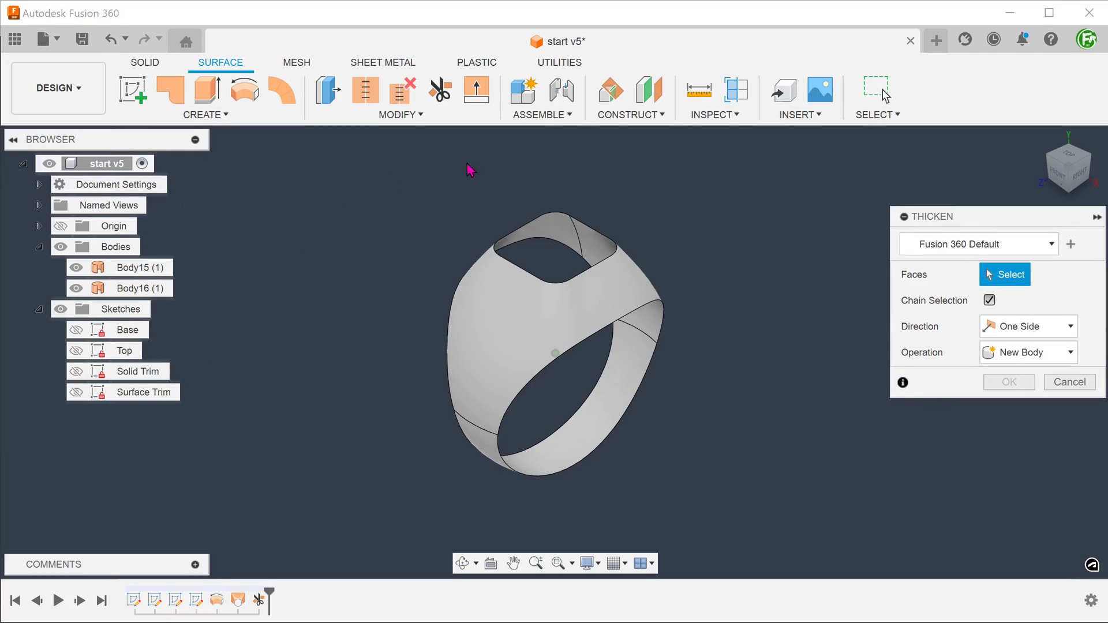
scroll(720, 202, up, 5)
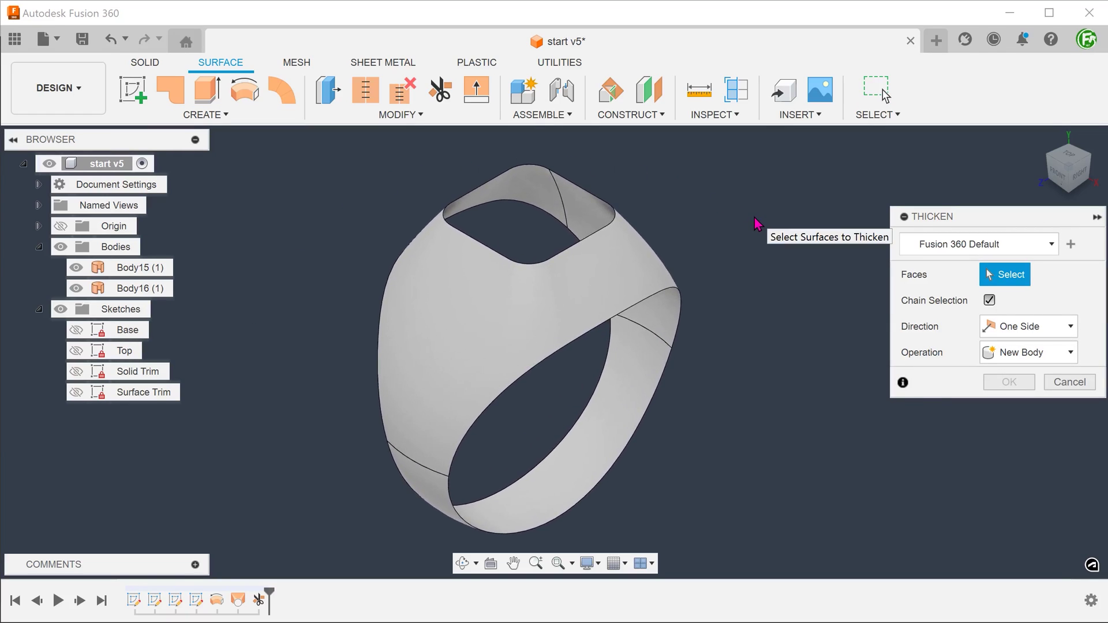
click(626, 259)
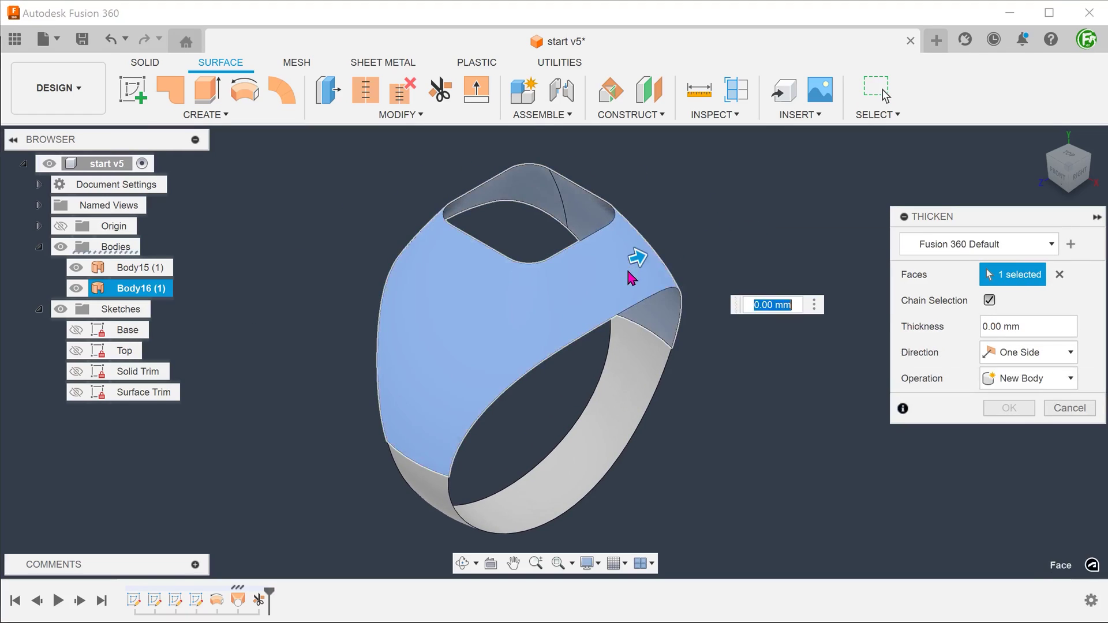
click(637, 368)
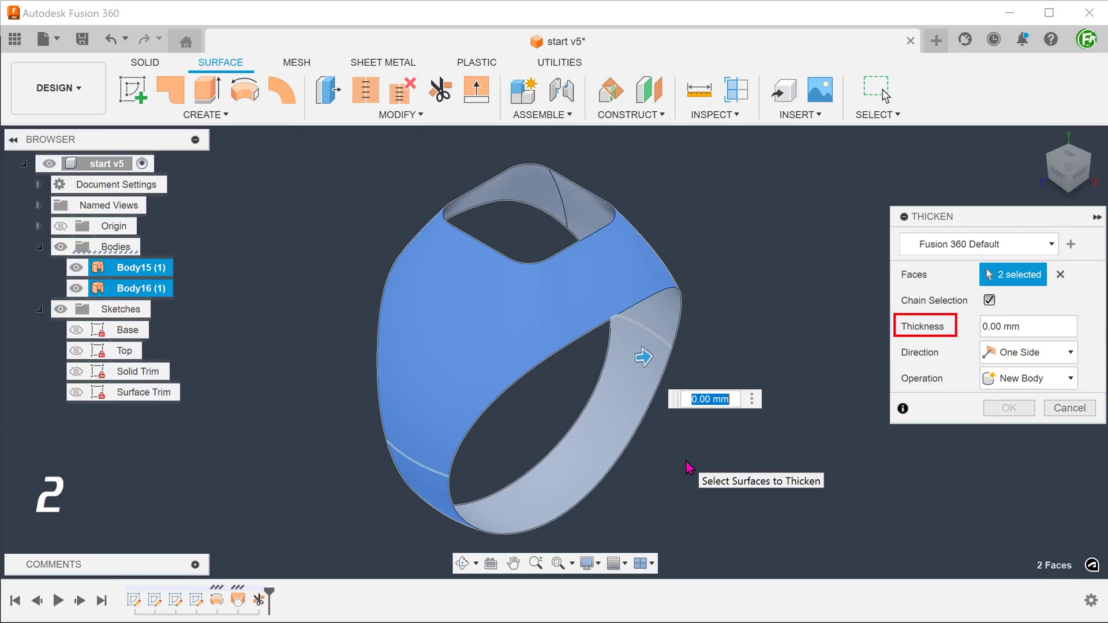
text(2)
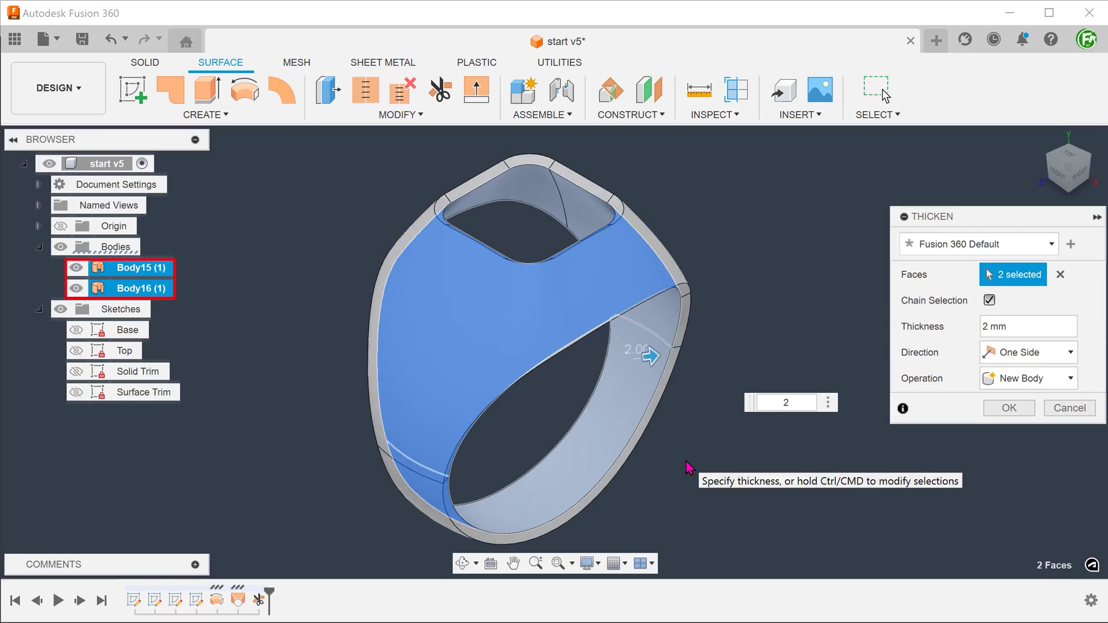
click(1031, 379)
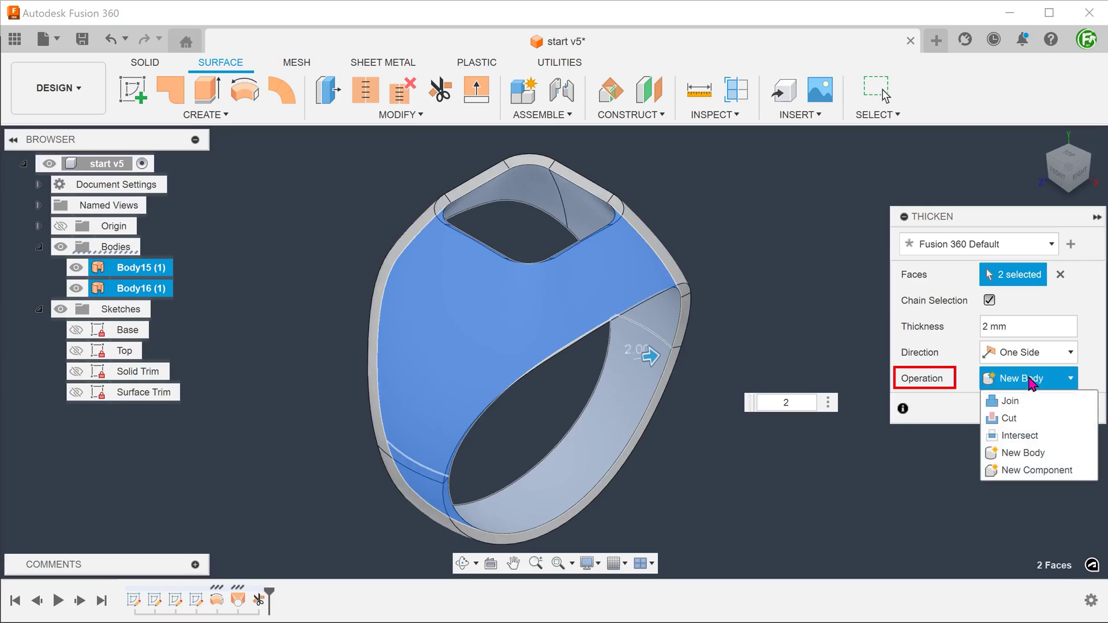
click(1055, 408)
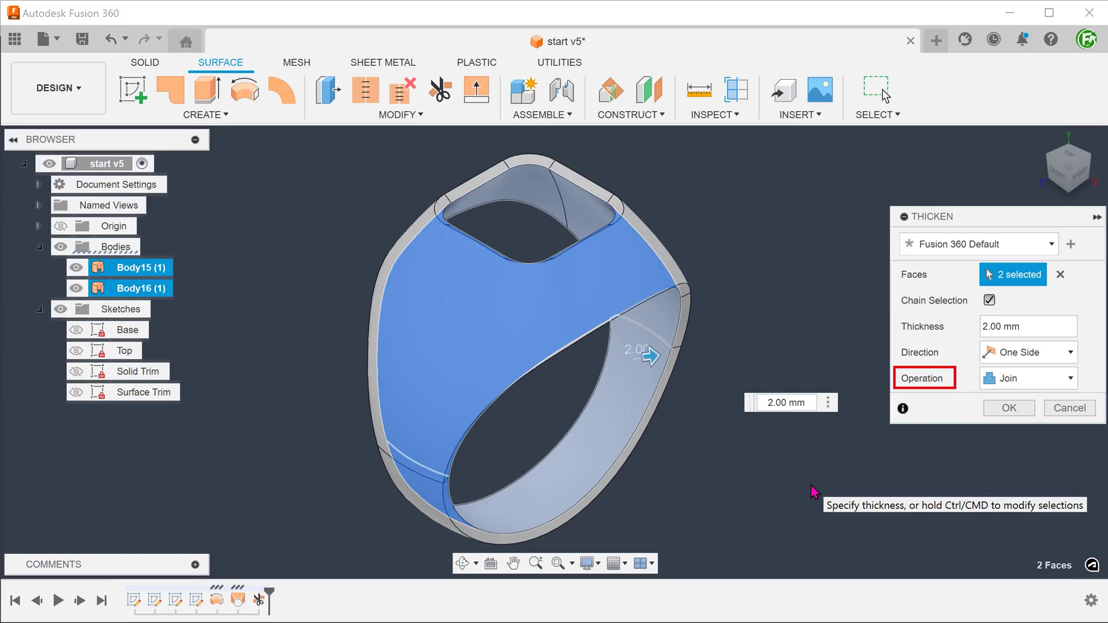